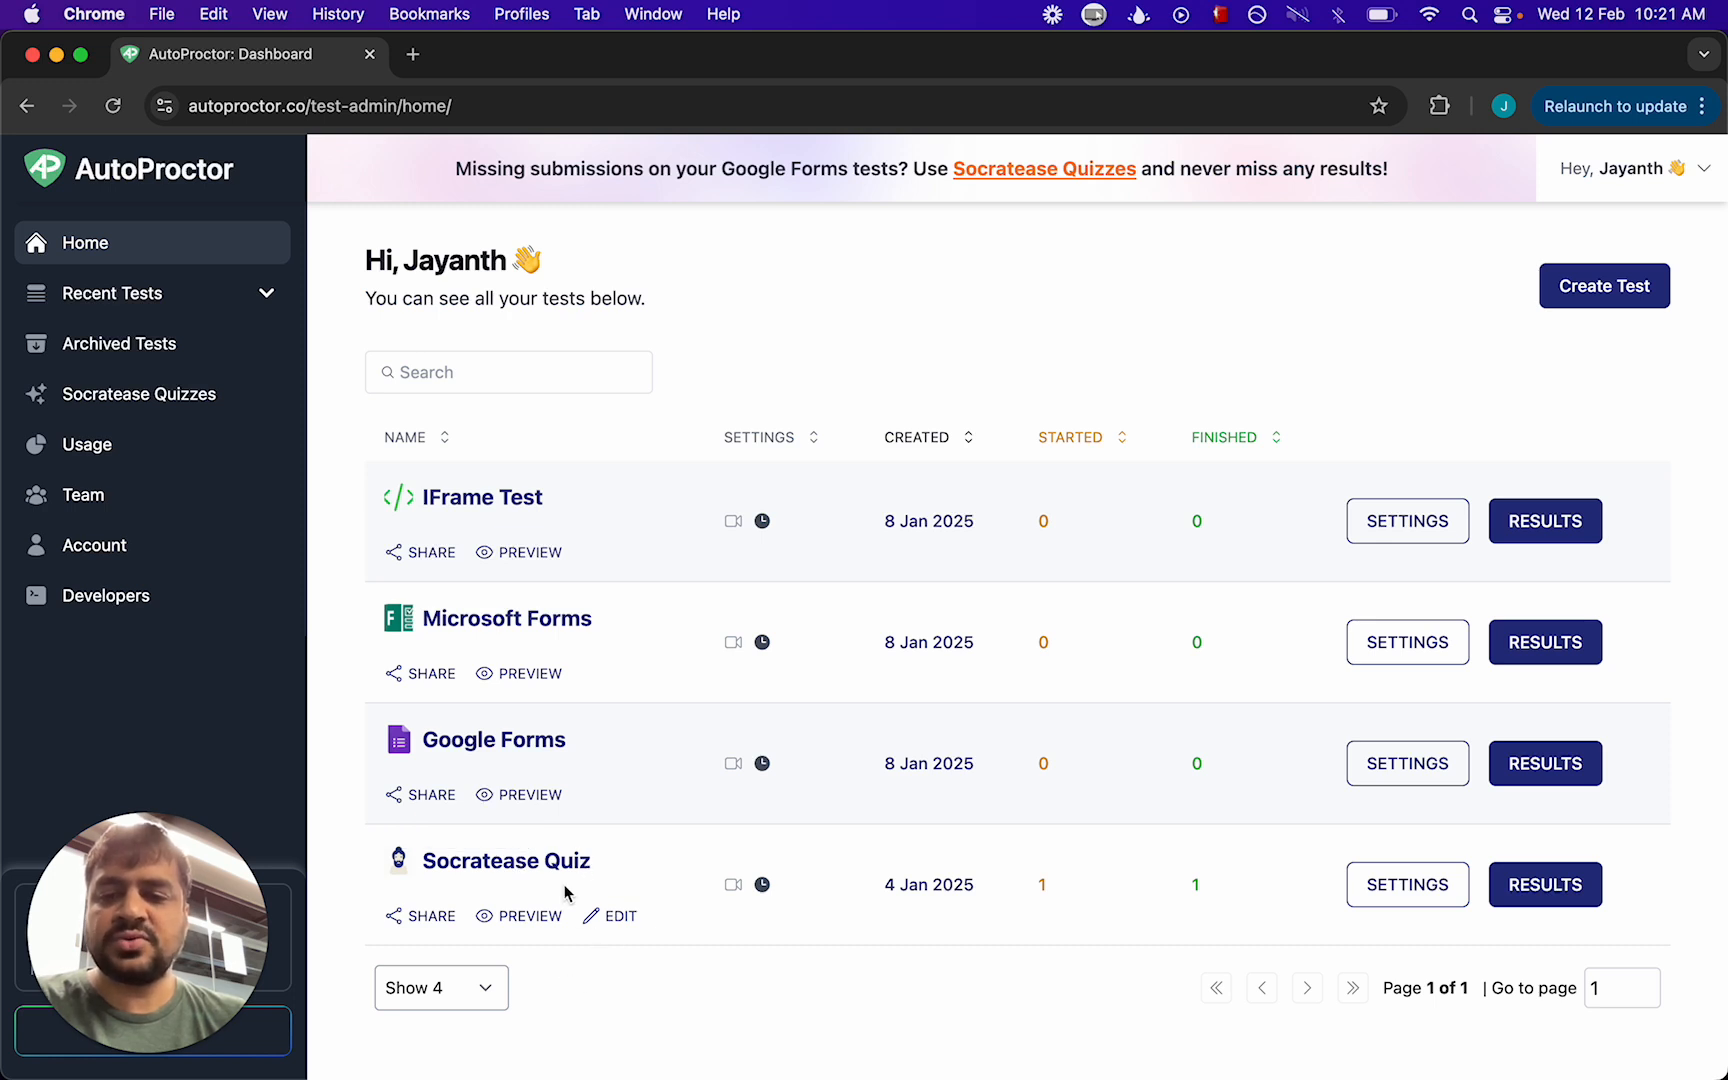
Open the Socratease Quiz for editing and download the Excel template for importing questions
{"action": "left_click", "coordinate": [617, 917]}
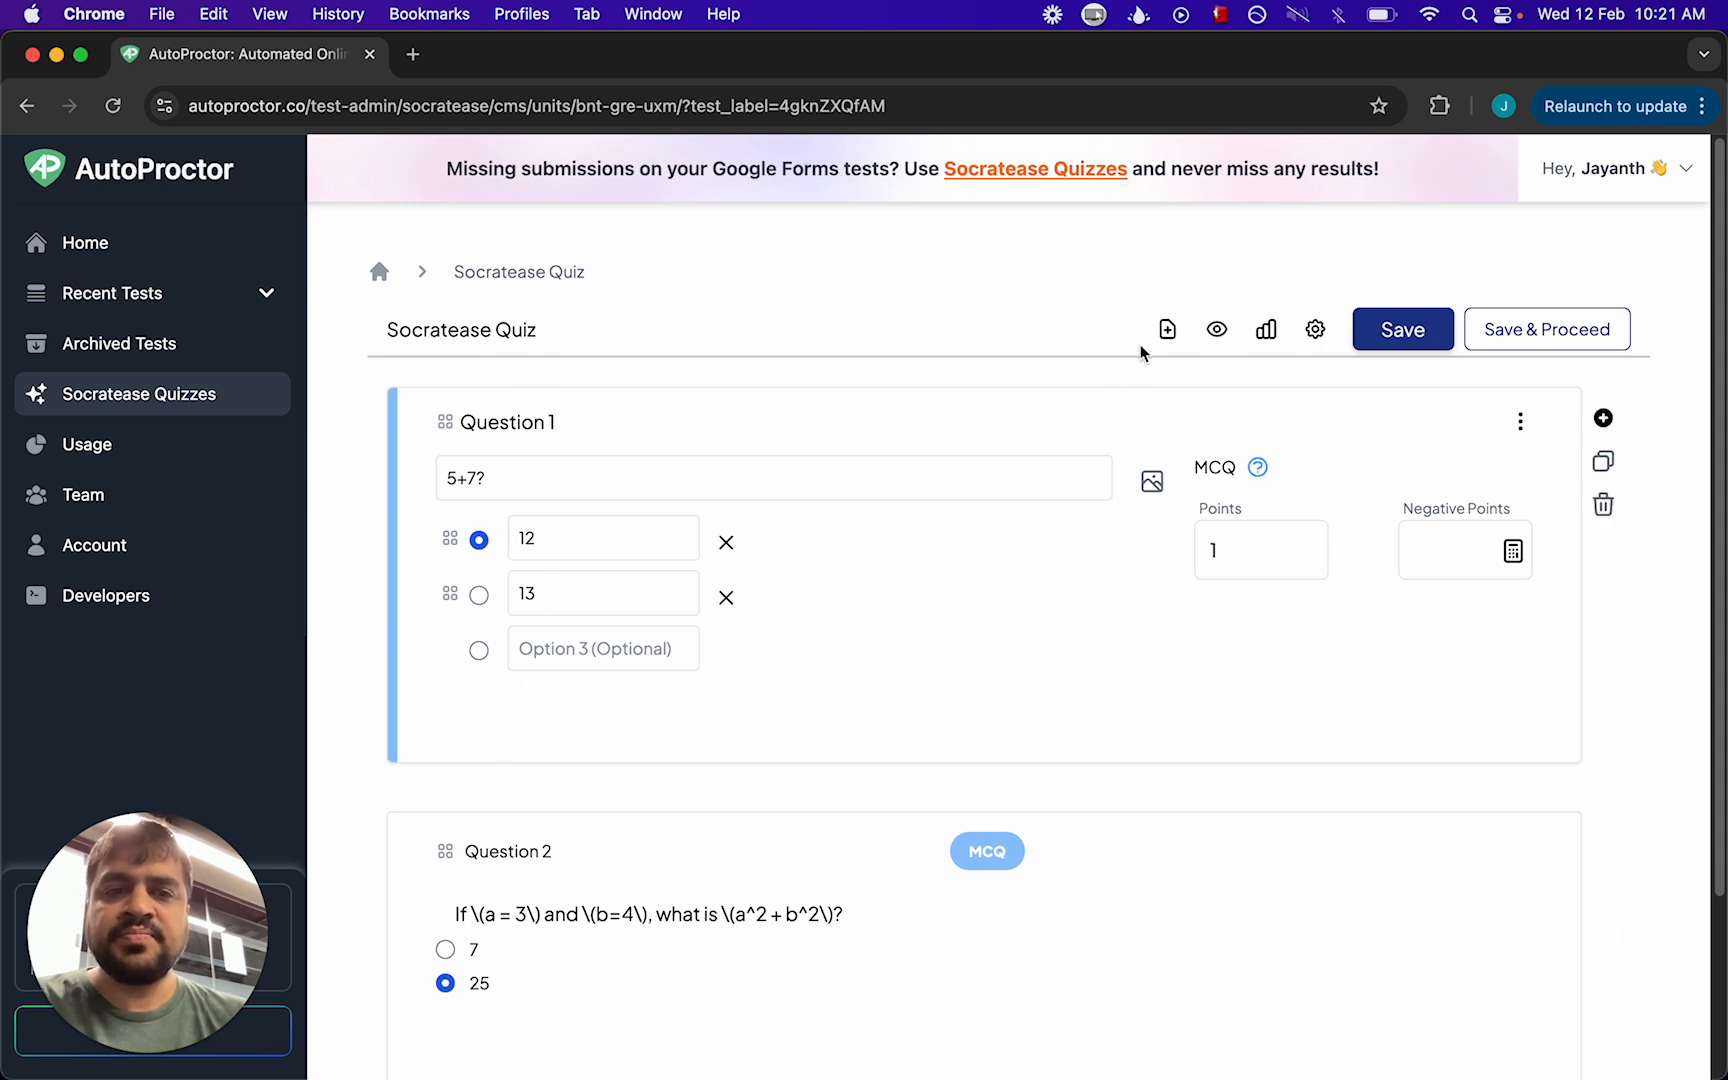
{"action": "left_click", "coordinate": [1166, 331]}
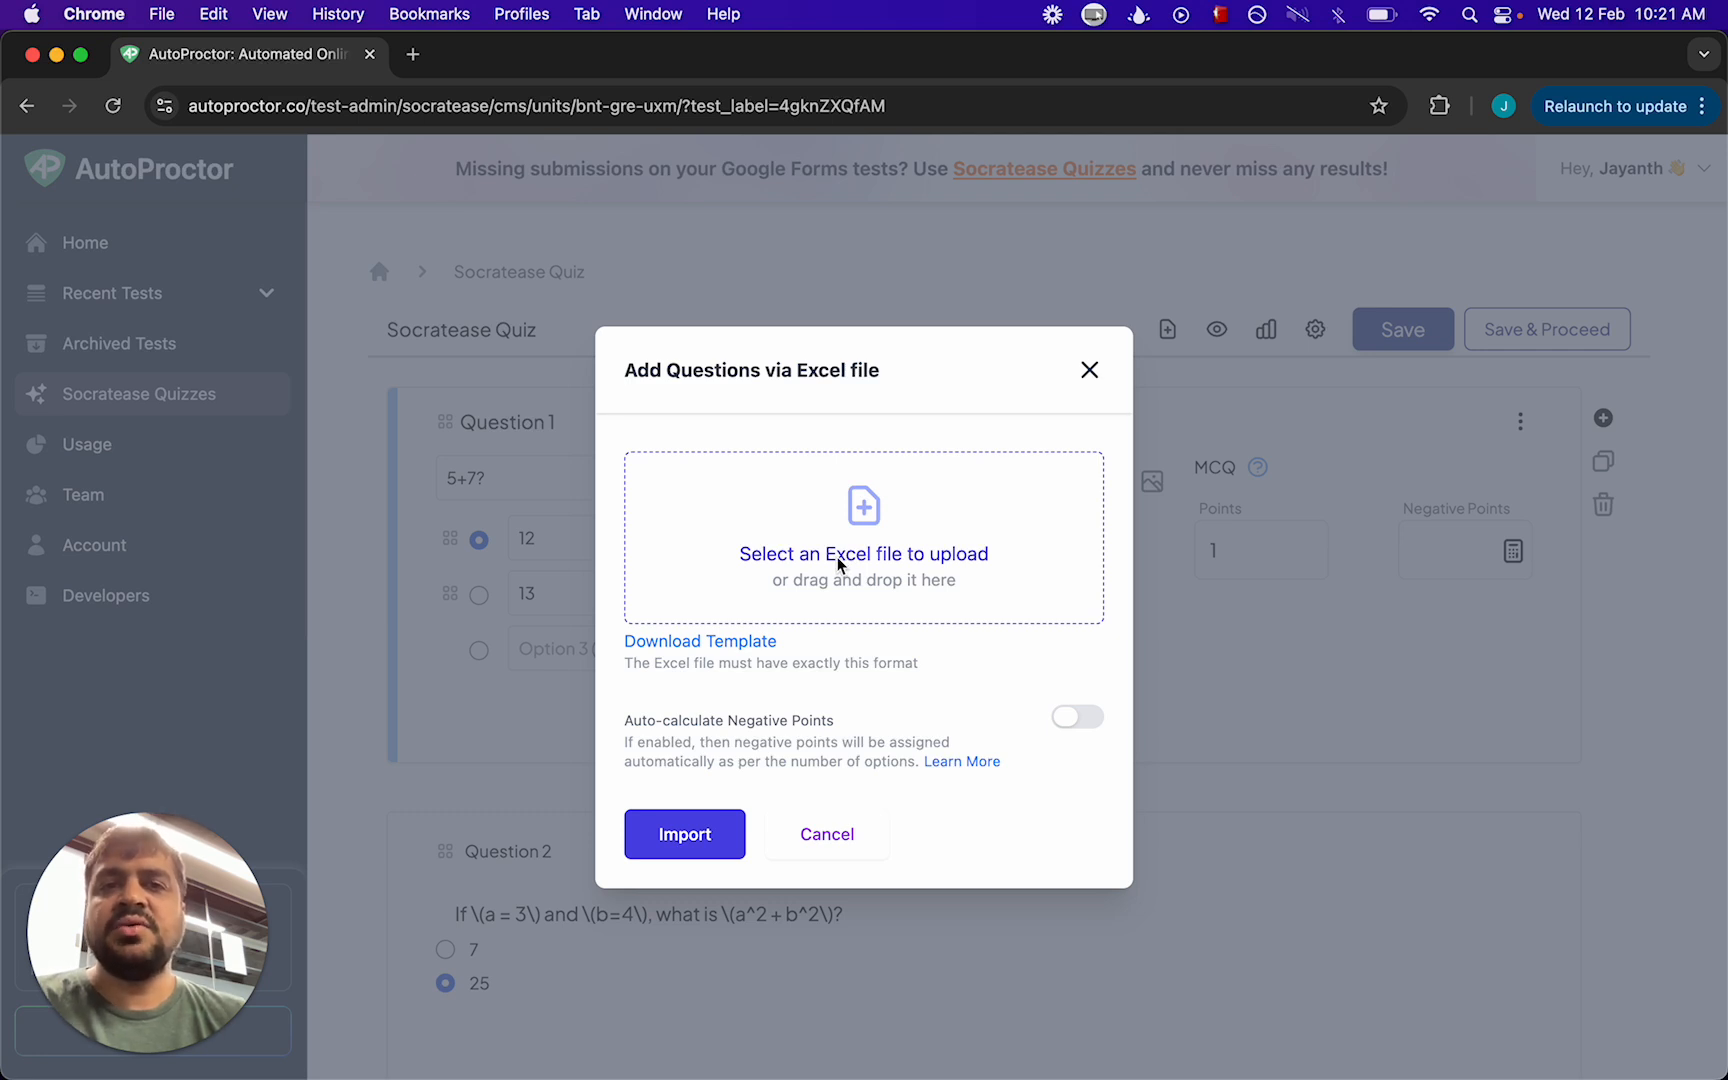
{"action": "left_click", "coordinate": [718, 651]}
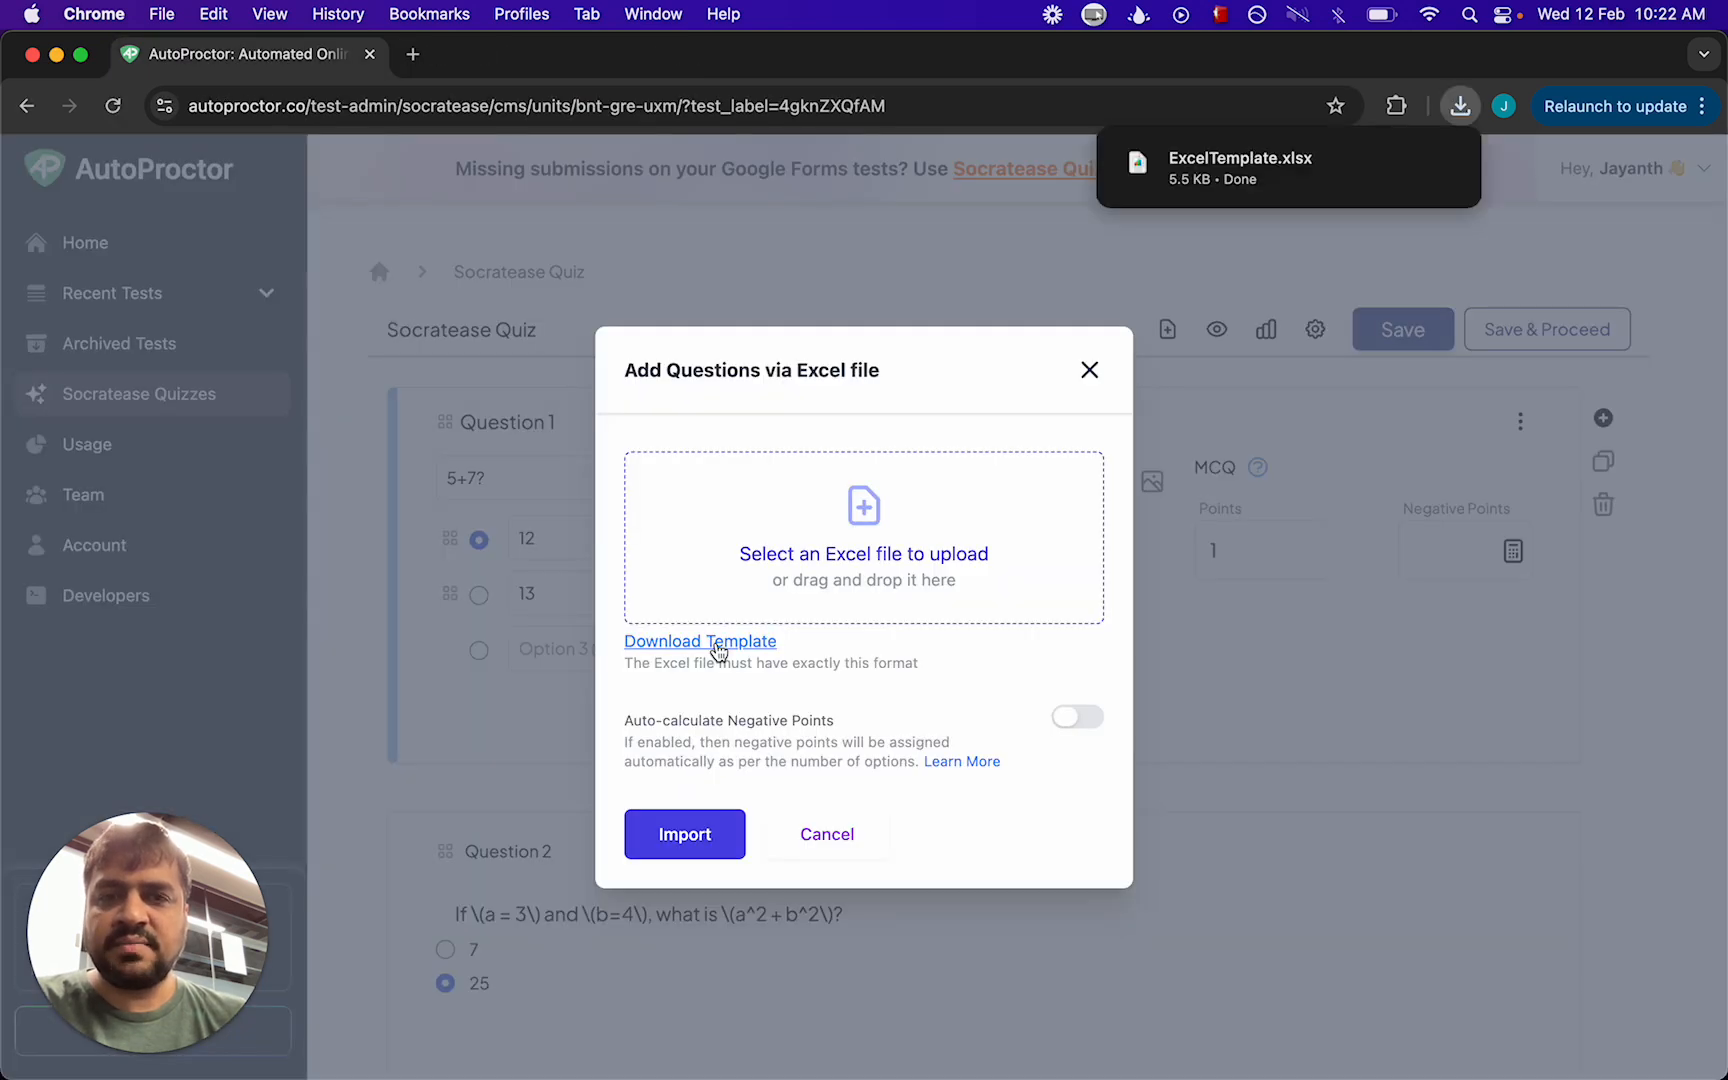
Open the downloaded ExcelTemplate.xlsx in Numbers, dismiss the compatibility warnings and enlarge the spreadsheet window
{"action": "mouse_move", "coordinate": [1179, 193]}
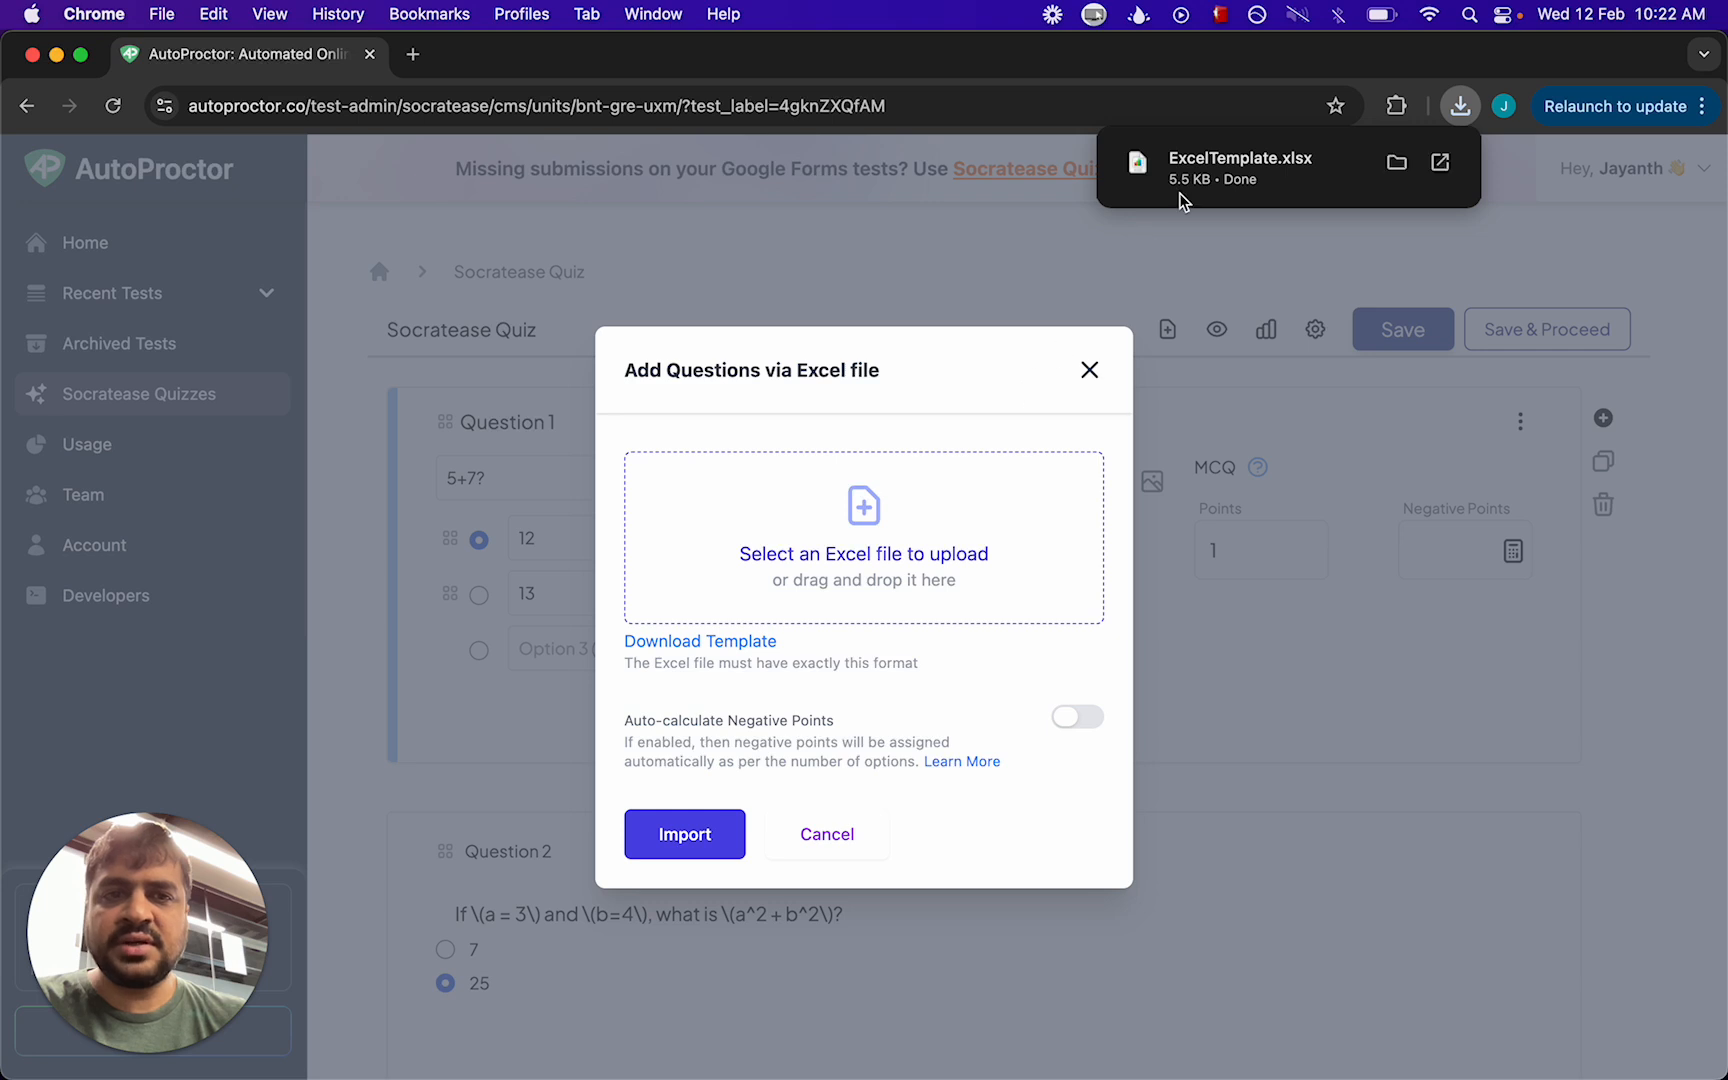
{"action": "left_click", "coordinate": [1296, 177]}
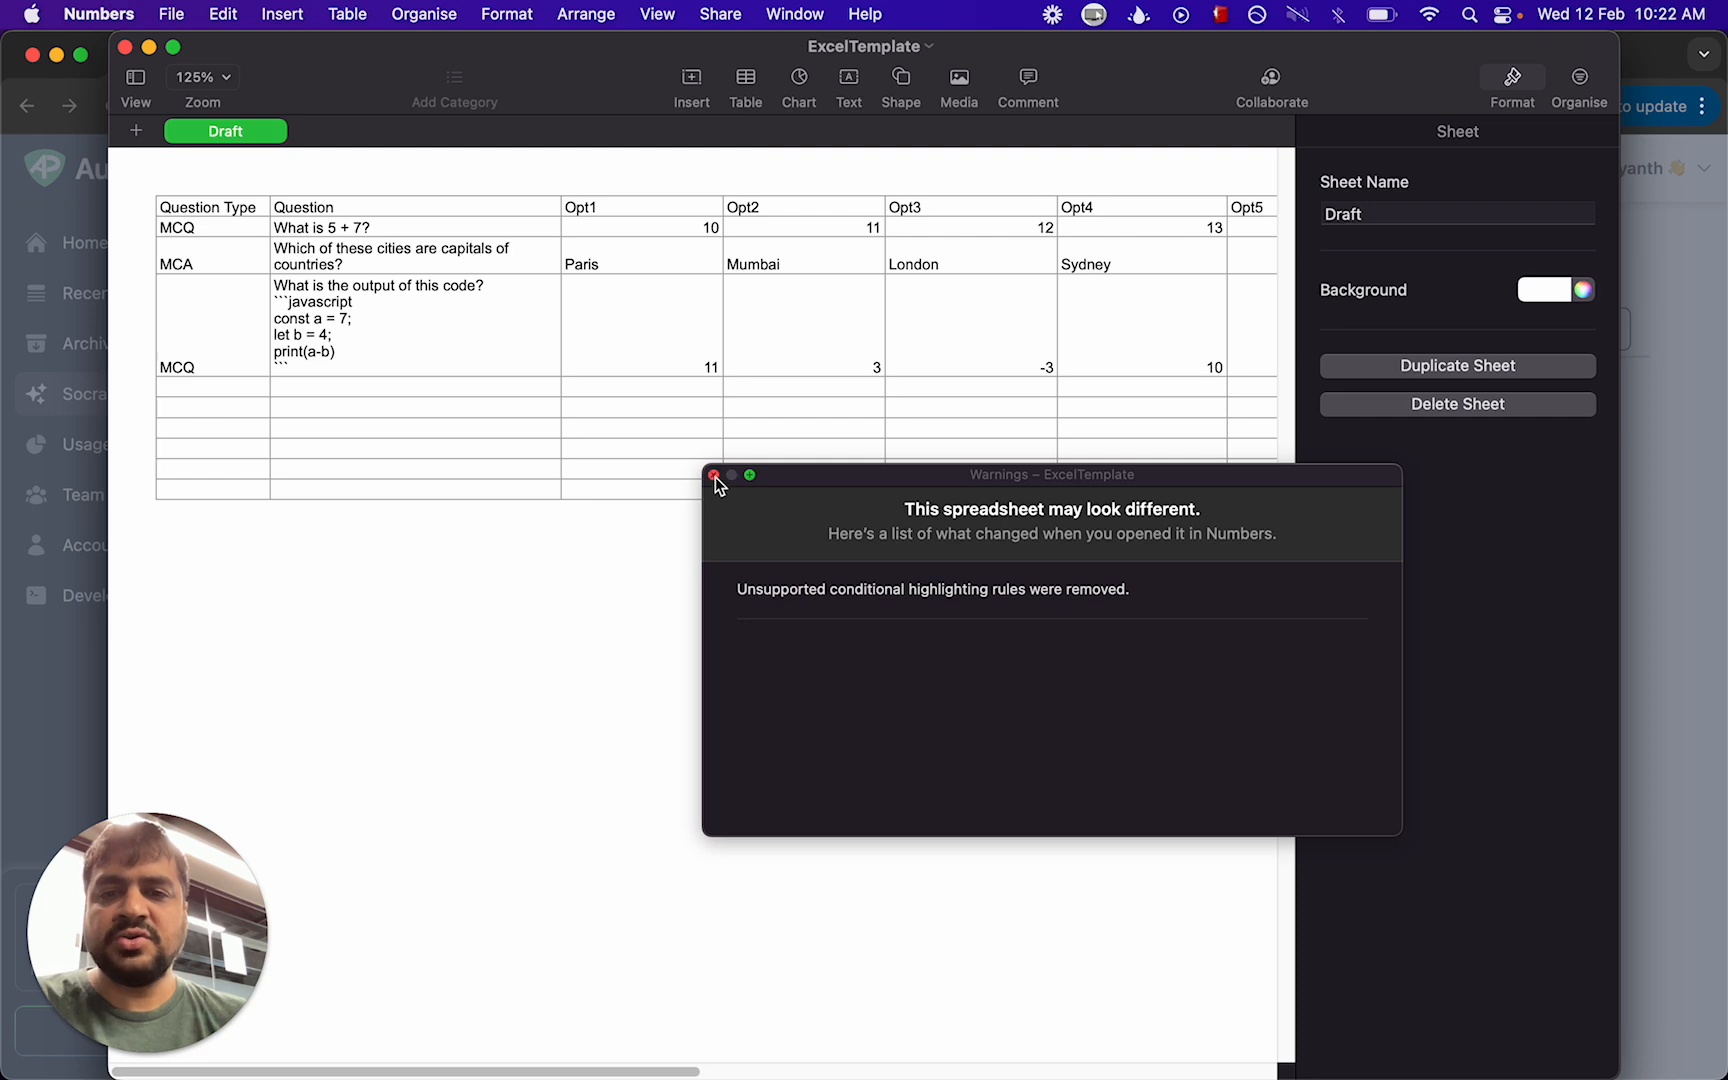
{"action": "left_click", "coordinate": [714, 476]}
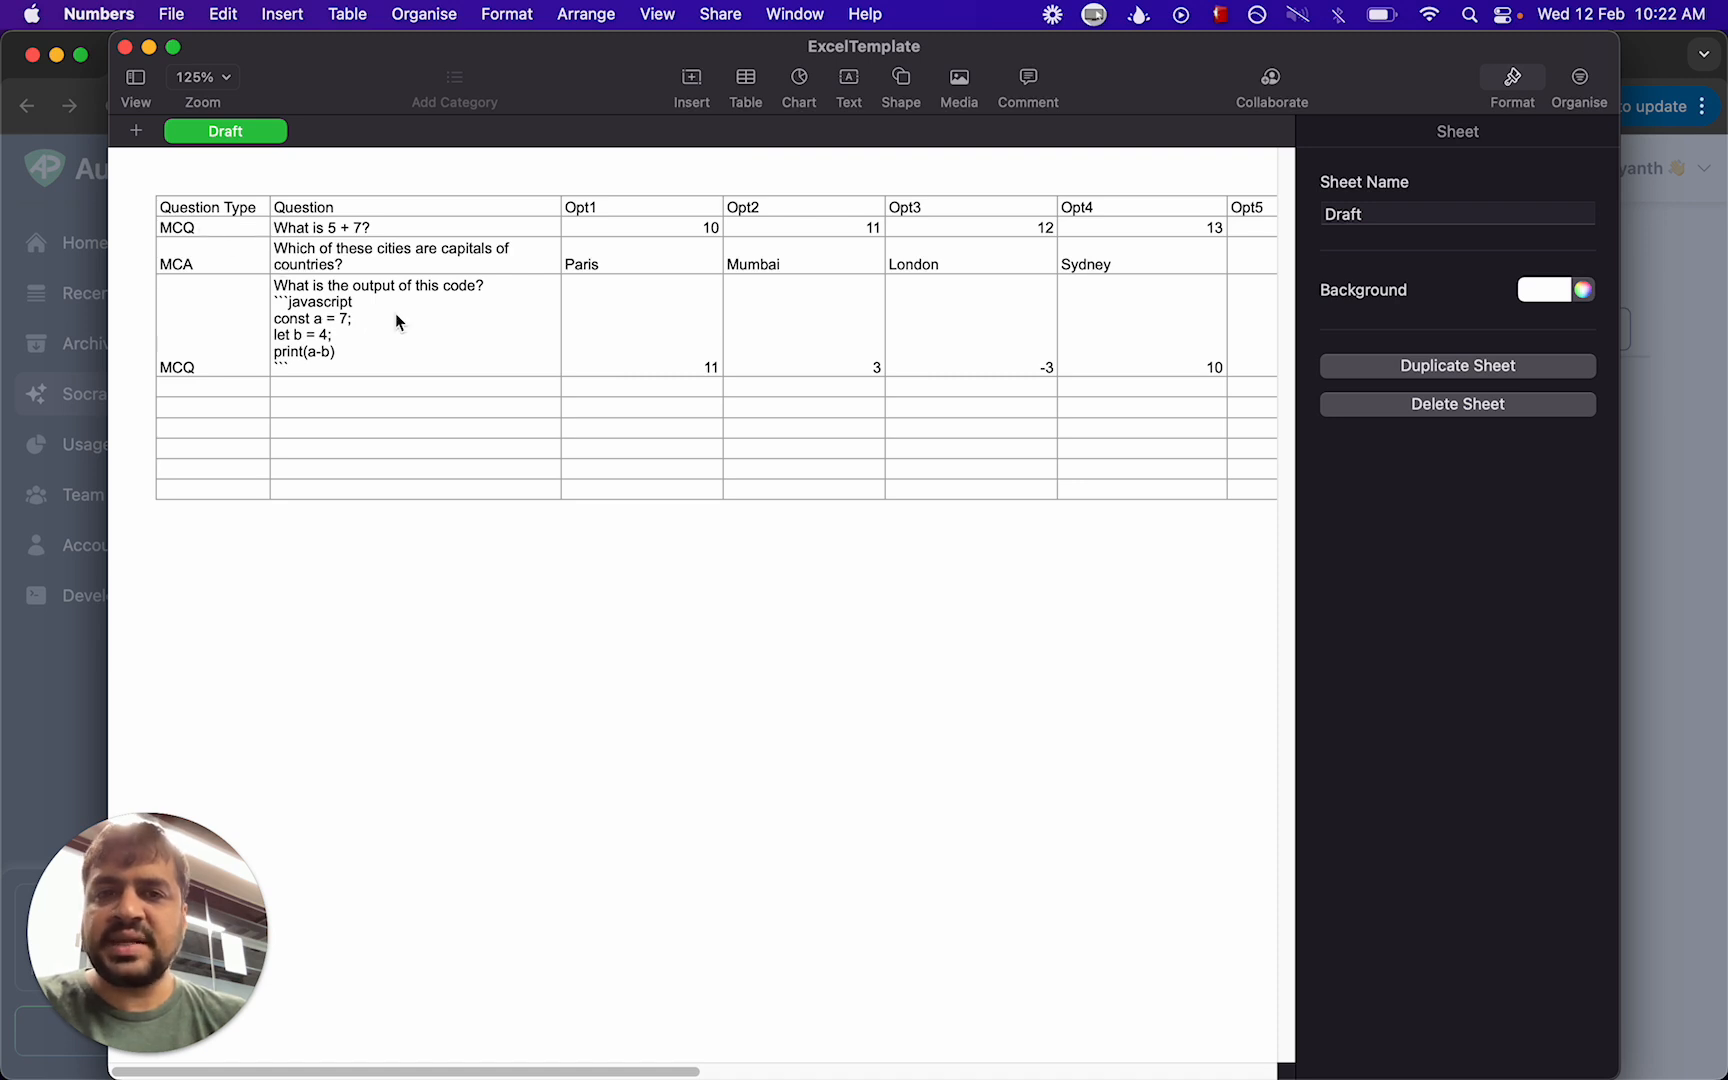
{"action": "double_click", "coordinate": [995, 47]}
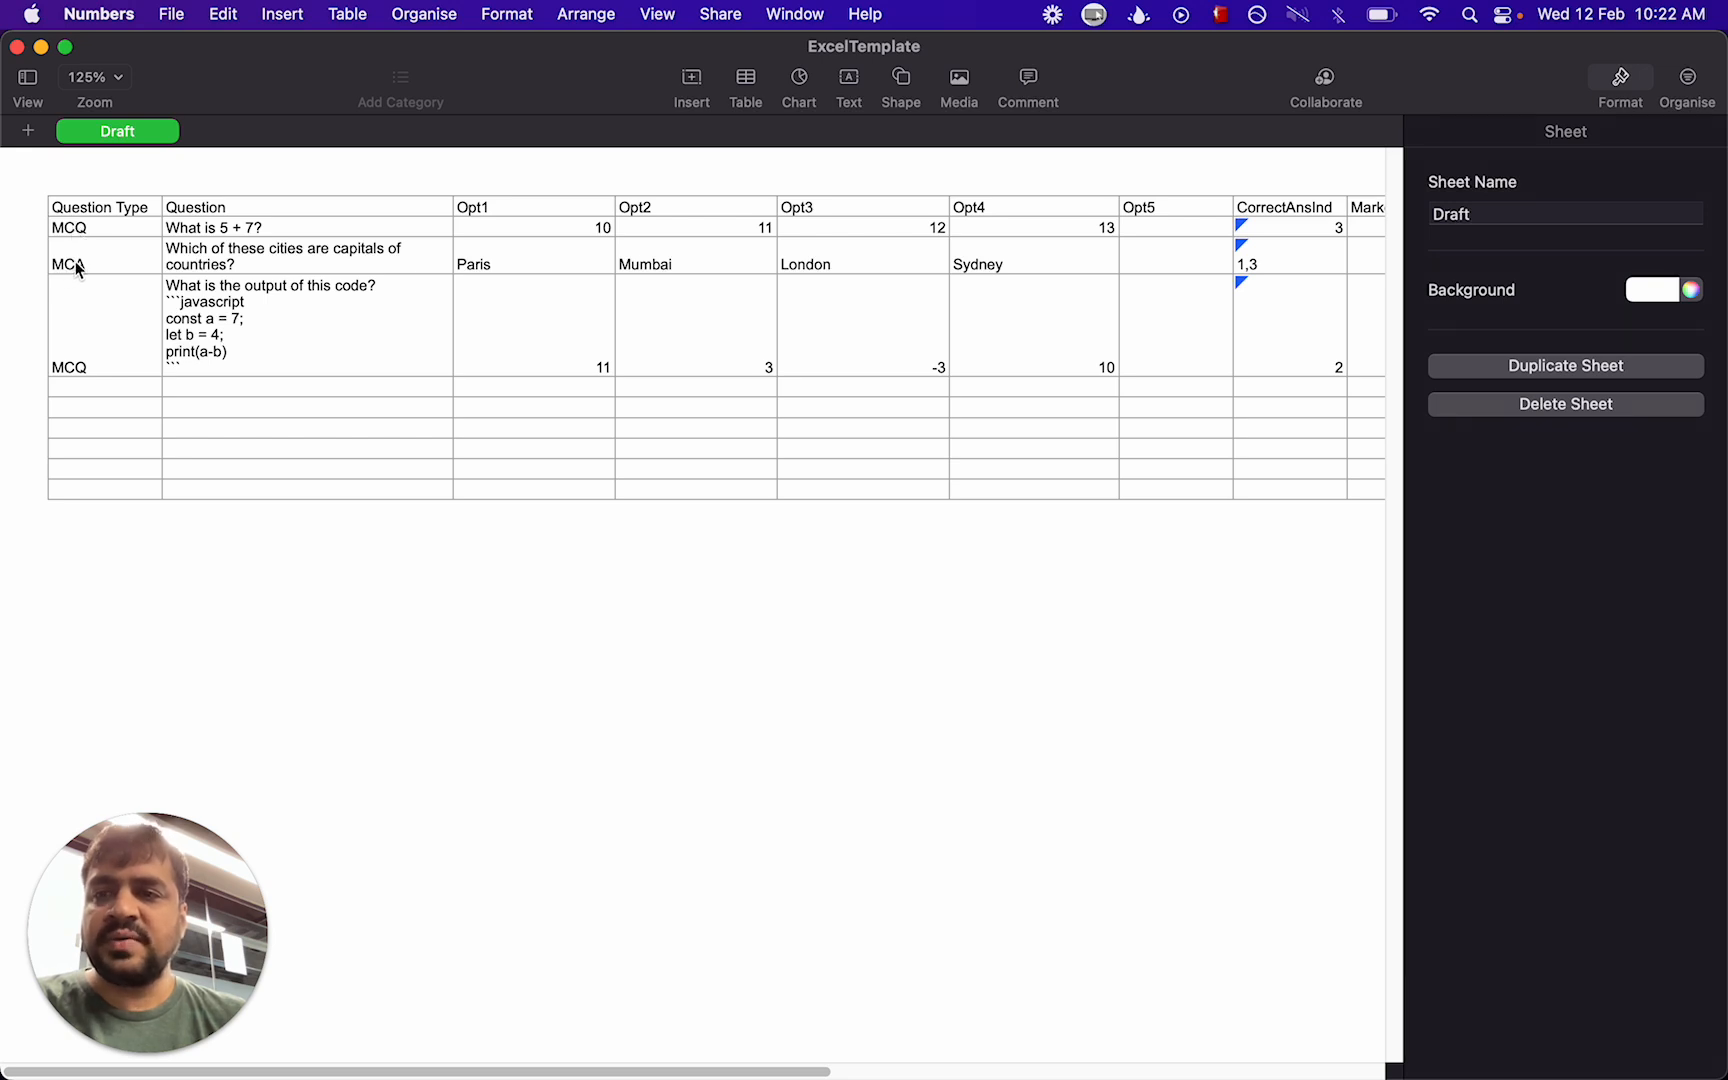
Examine how the sample questions fill the question, option, CorrectAnsInd, Markdown, Points and Time columns
{"action": "left_click", "coordinate": [212, 238]}
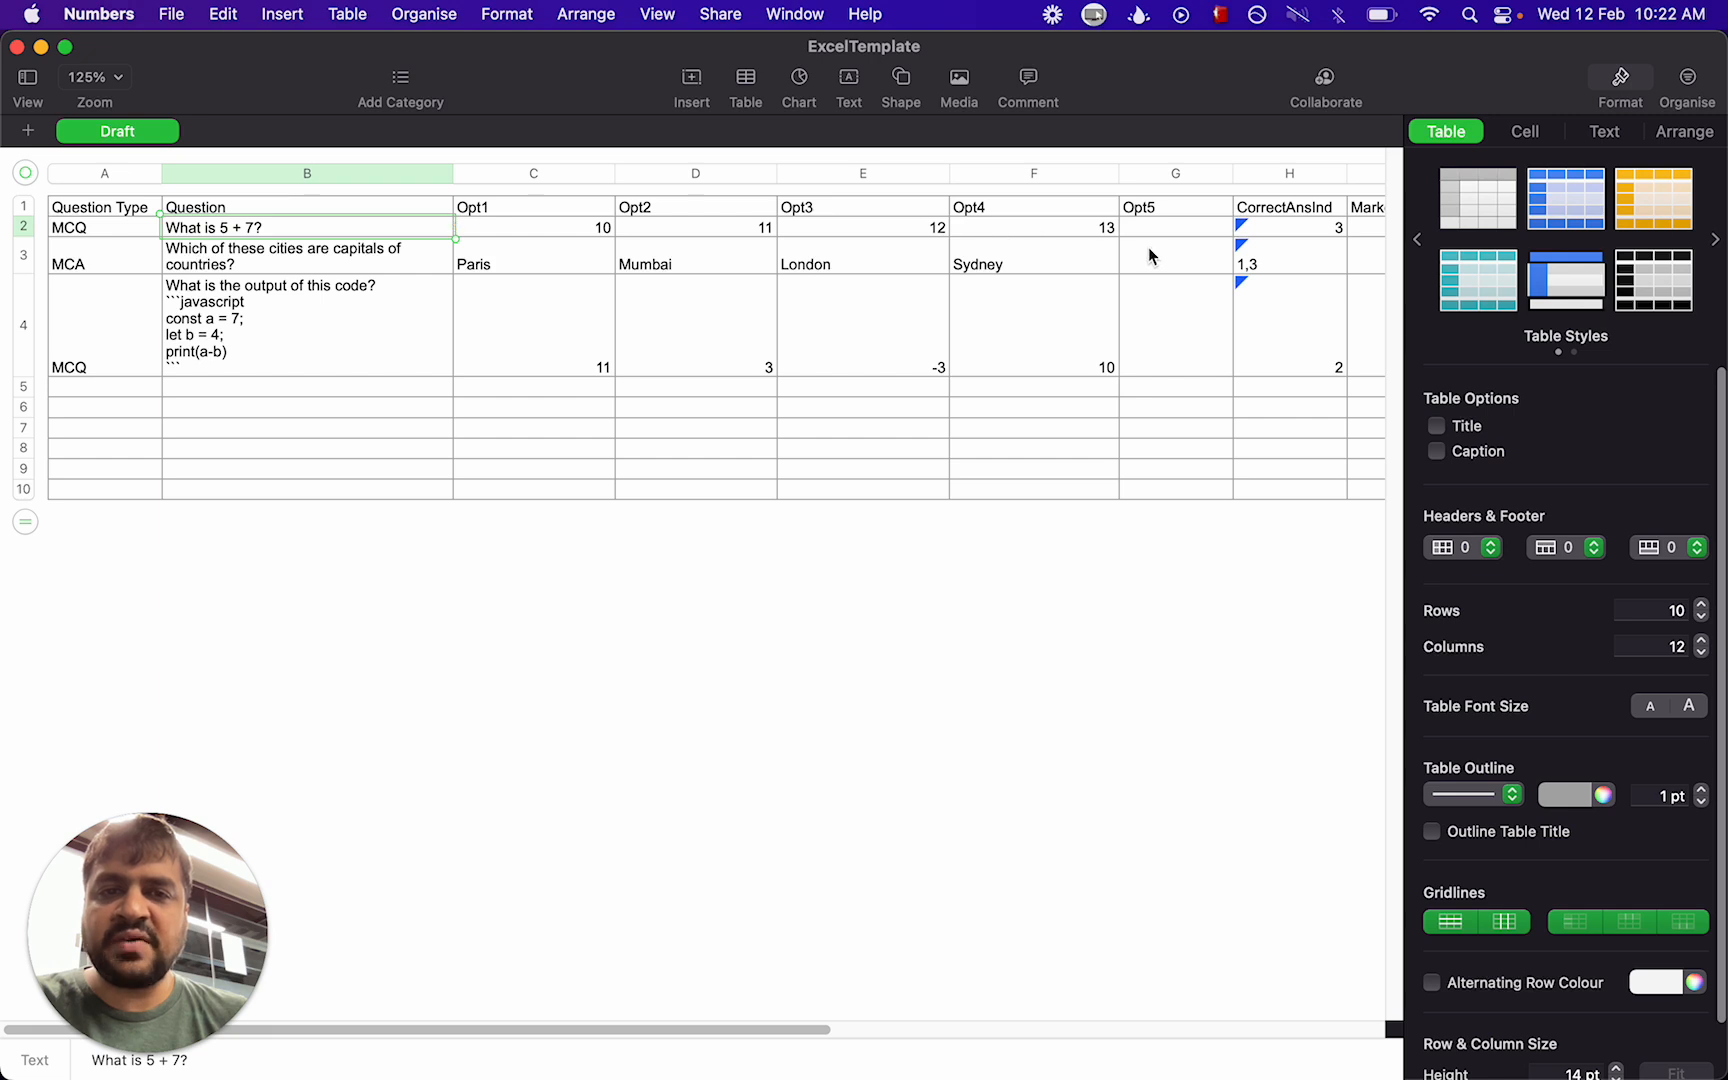
{"action": "scroll", "coordinate": [898, 356], "scroll_direction": "right", "scroll_amount": 3}
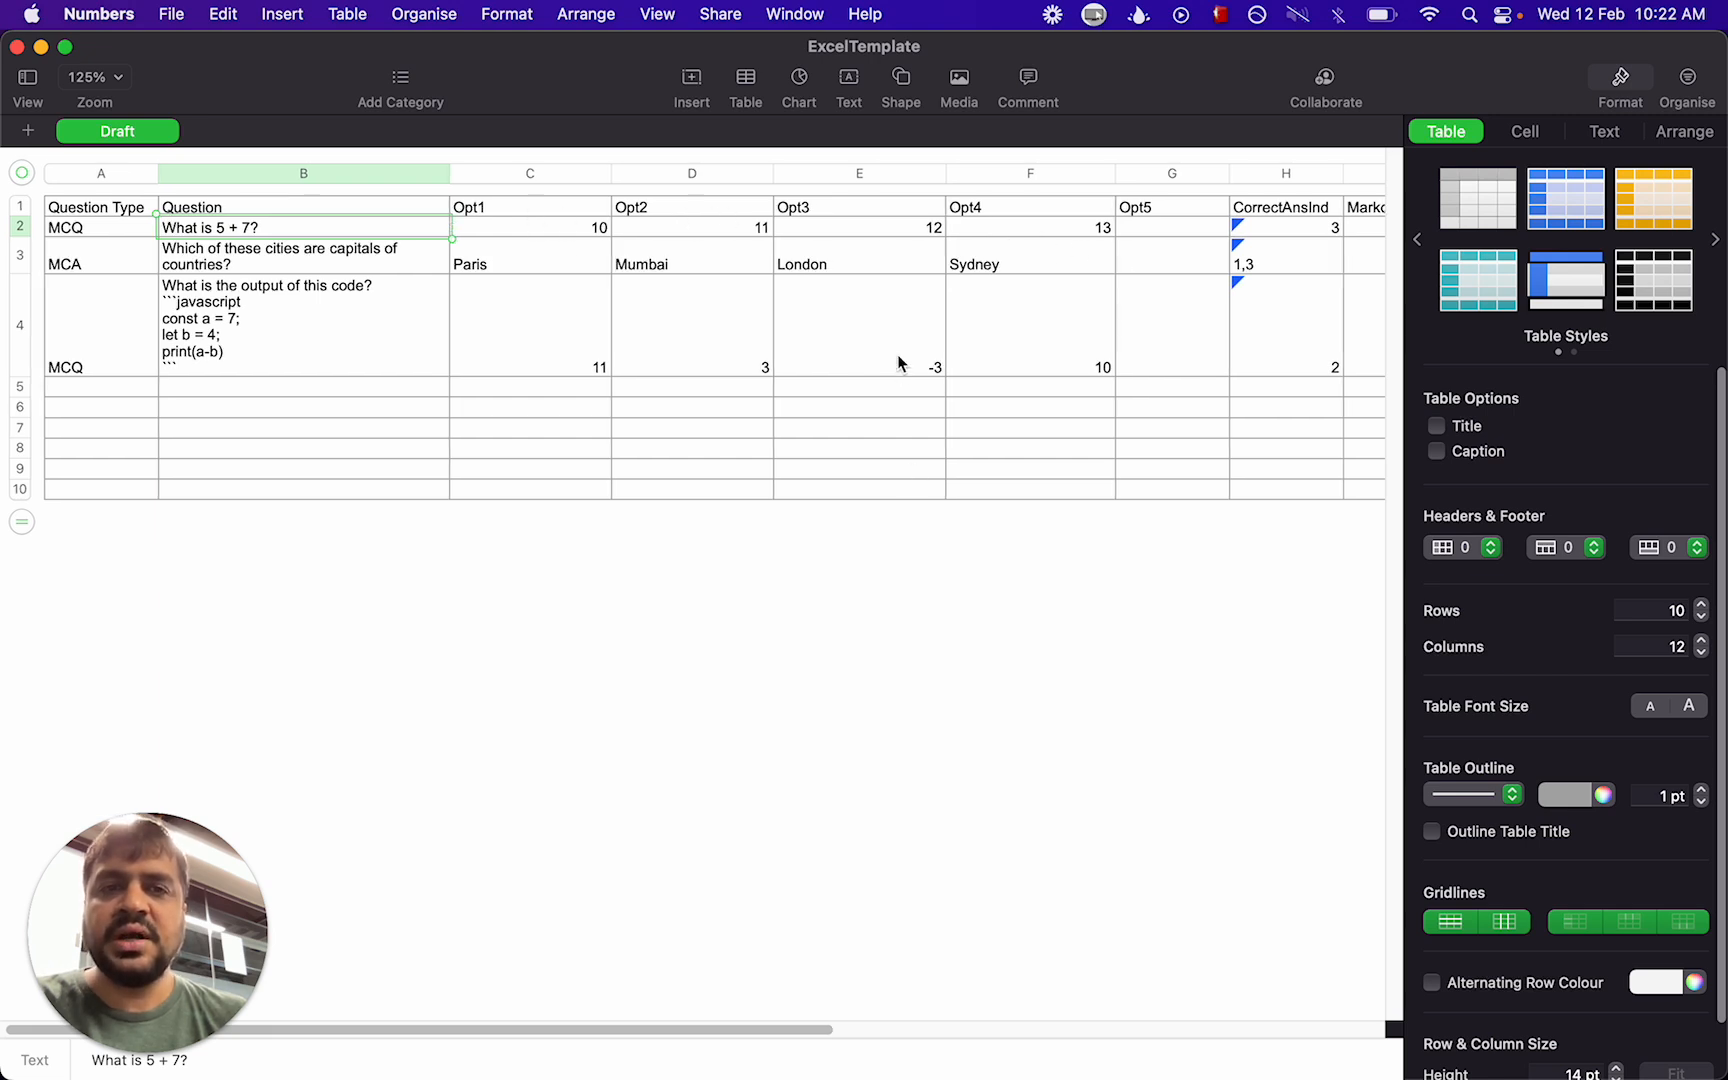
{"action": "left_click", "coordinate": [1246, 233]}
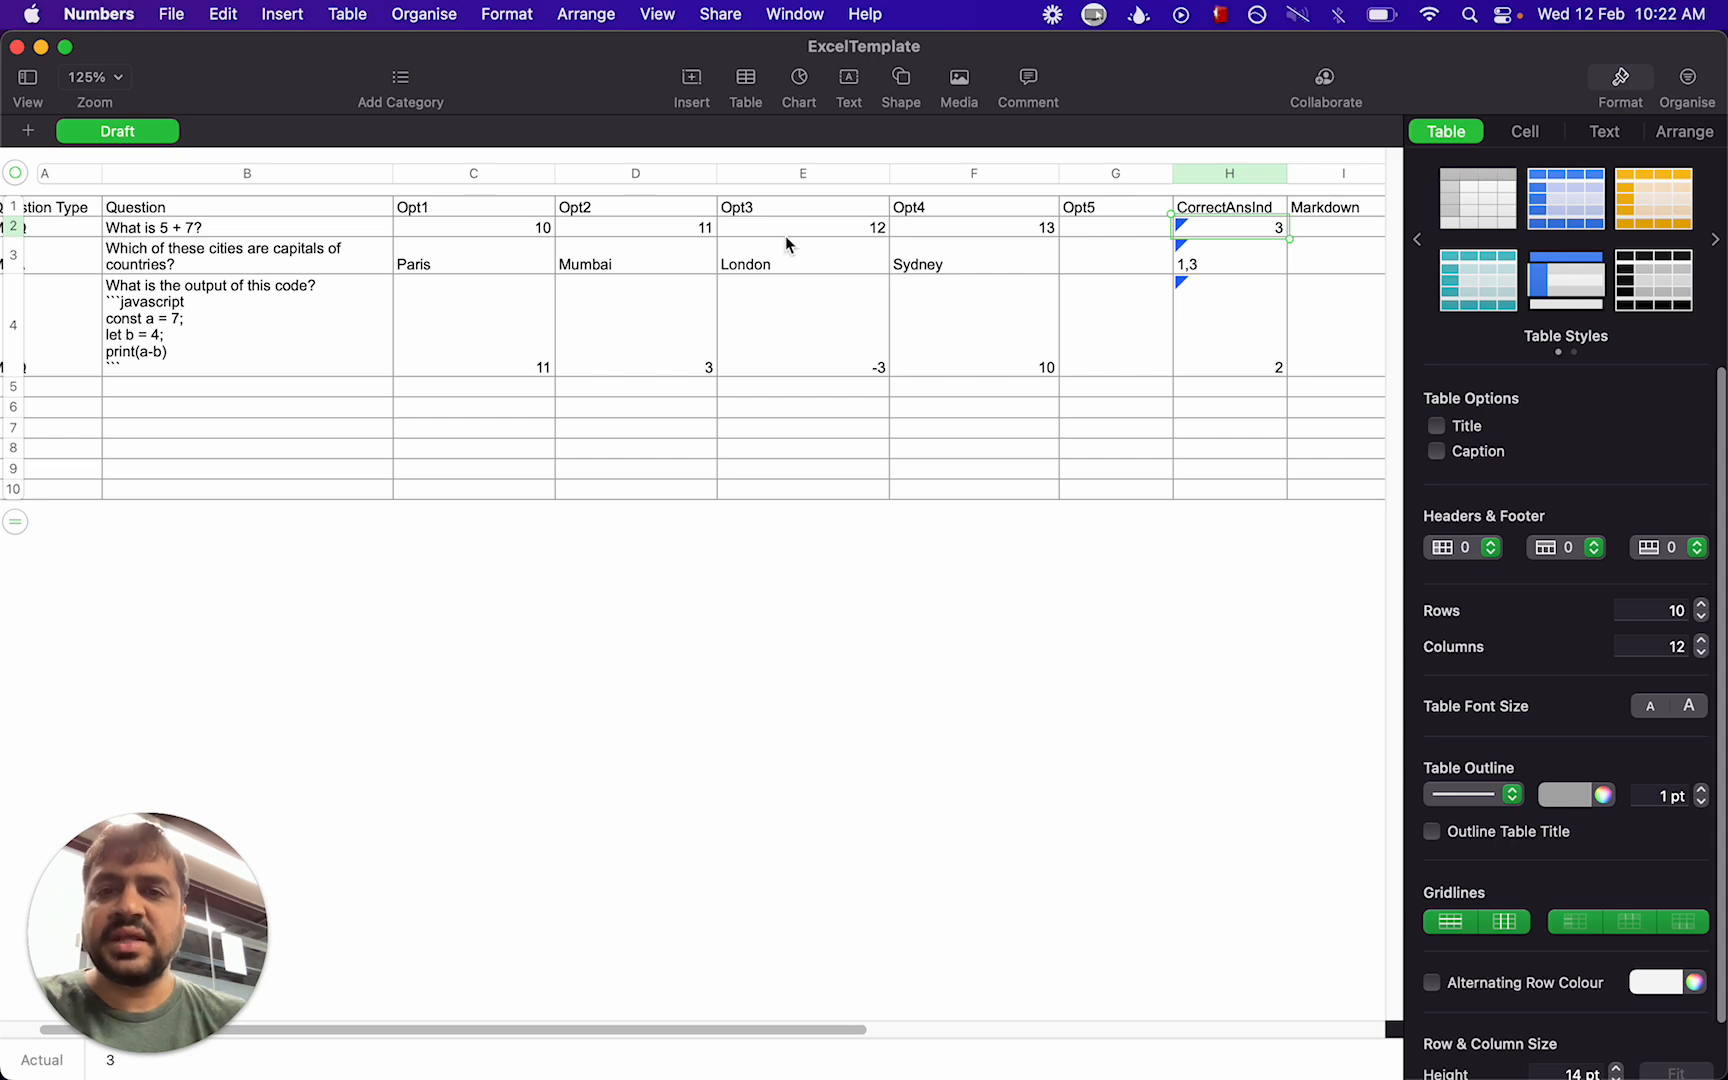
{"action": "scroll", "coordinate": [1066, 333], "scroll_direction": "right", "scroll_amount": 3}
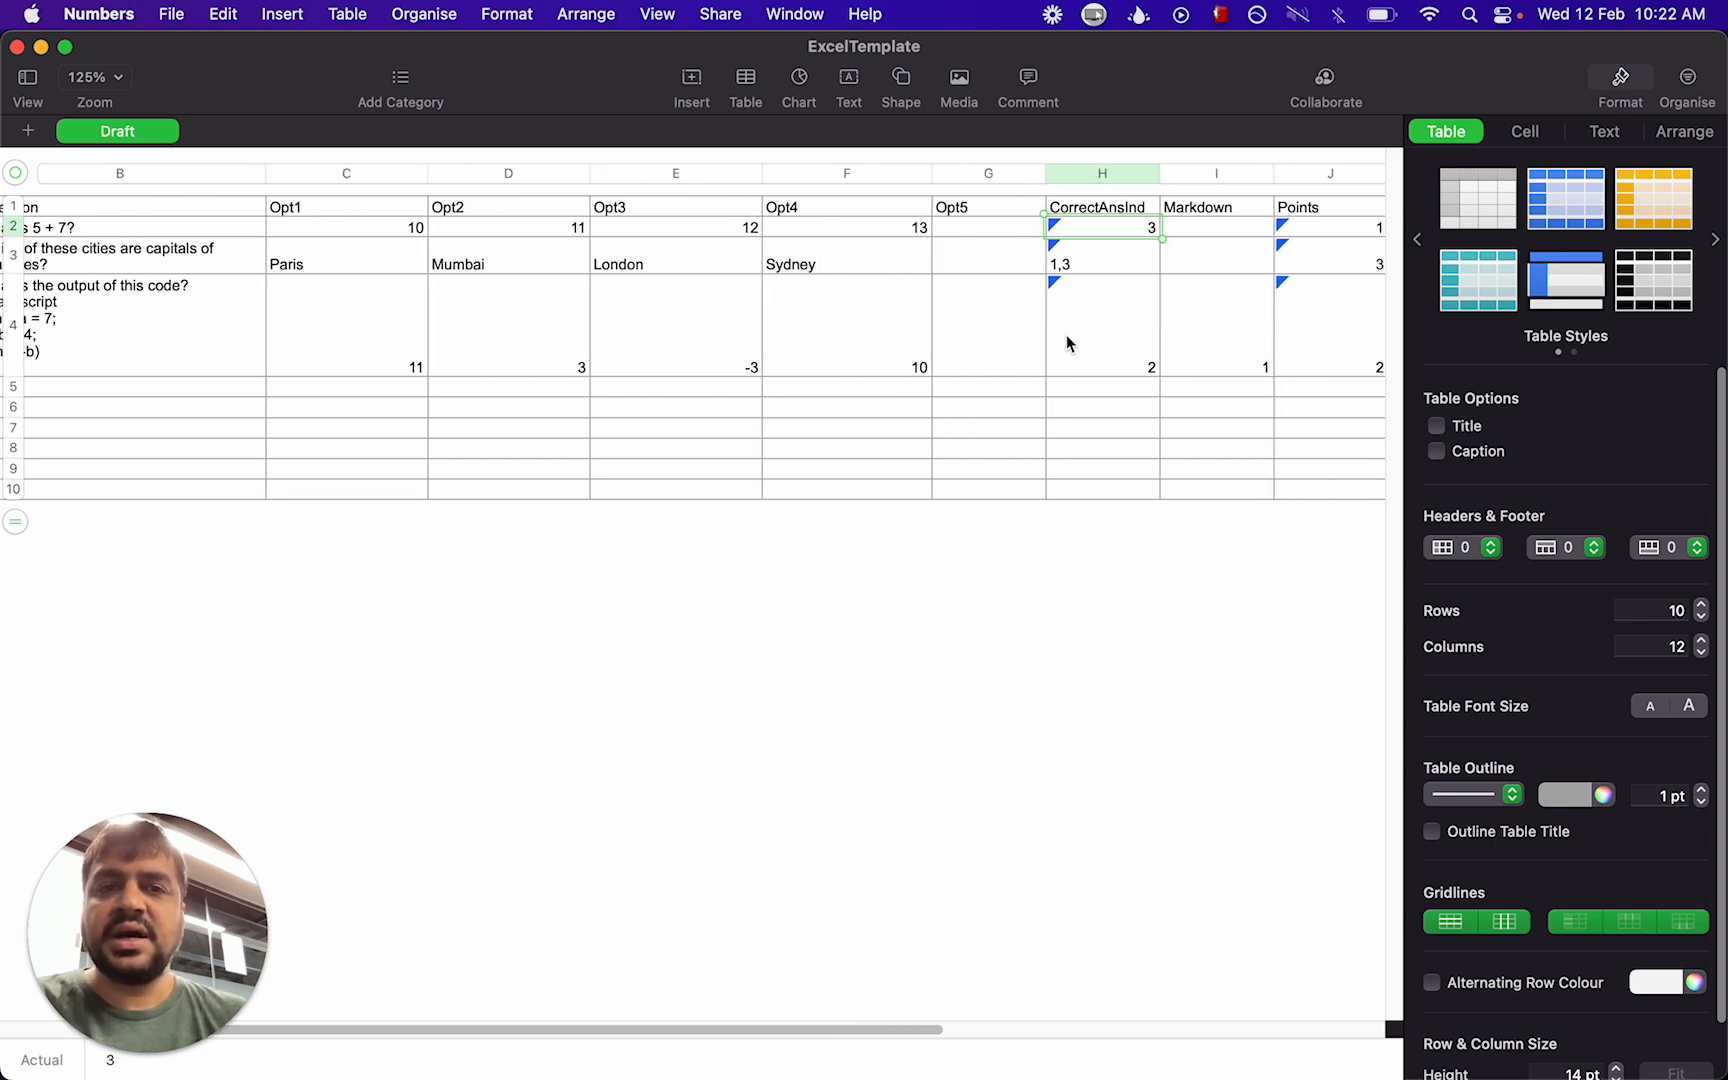
{"action": "scroll", "coordinate": [1181, 305], "scroll_direction": "right", "scroll_amount": 1}
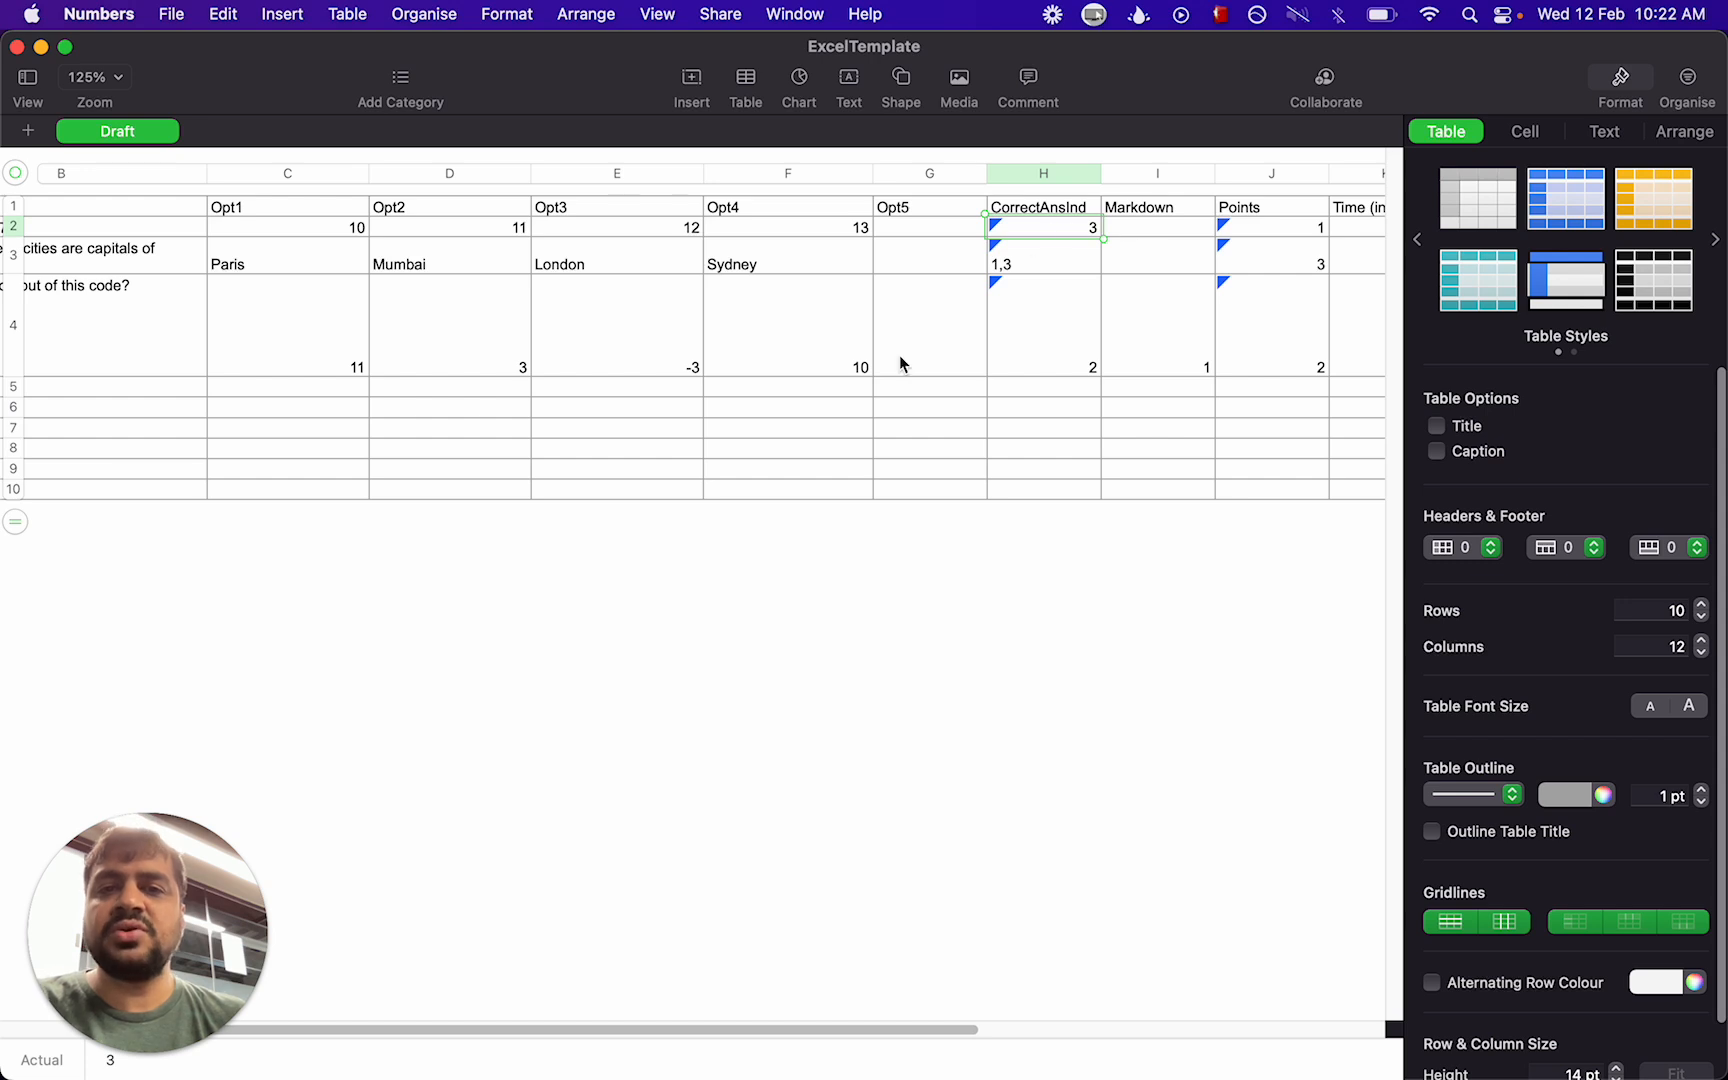
{"action": "scroll", "coordinate": [899, 355], "scroll_direction": "left", "scroll_amount": 4}
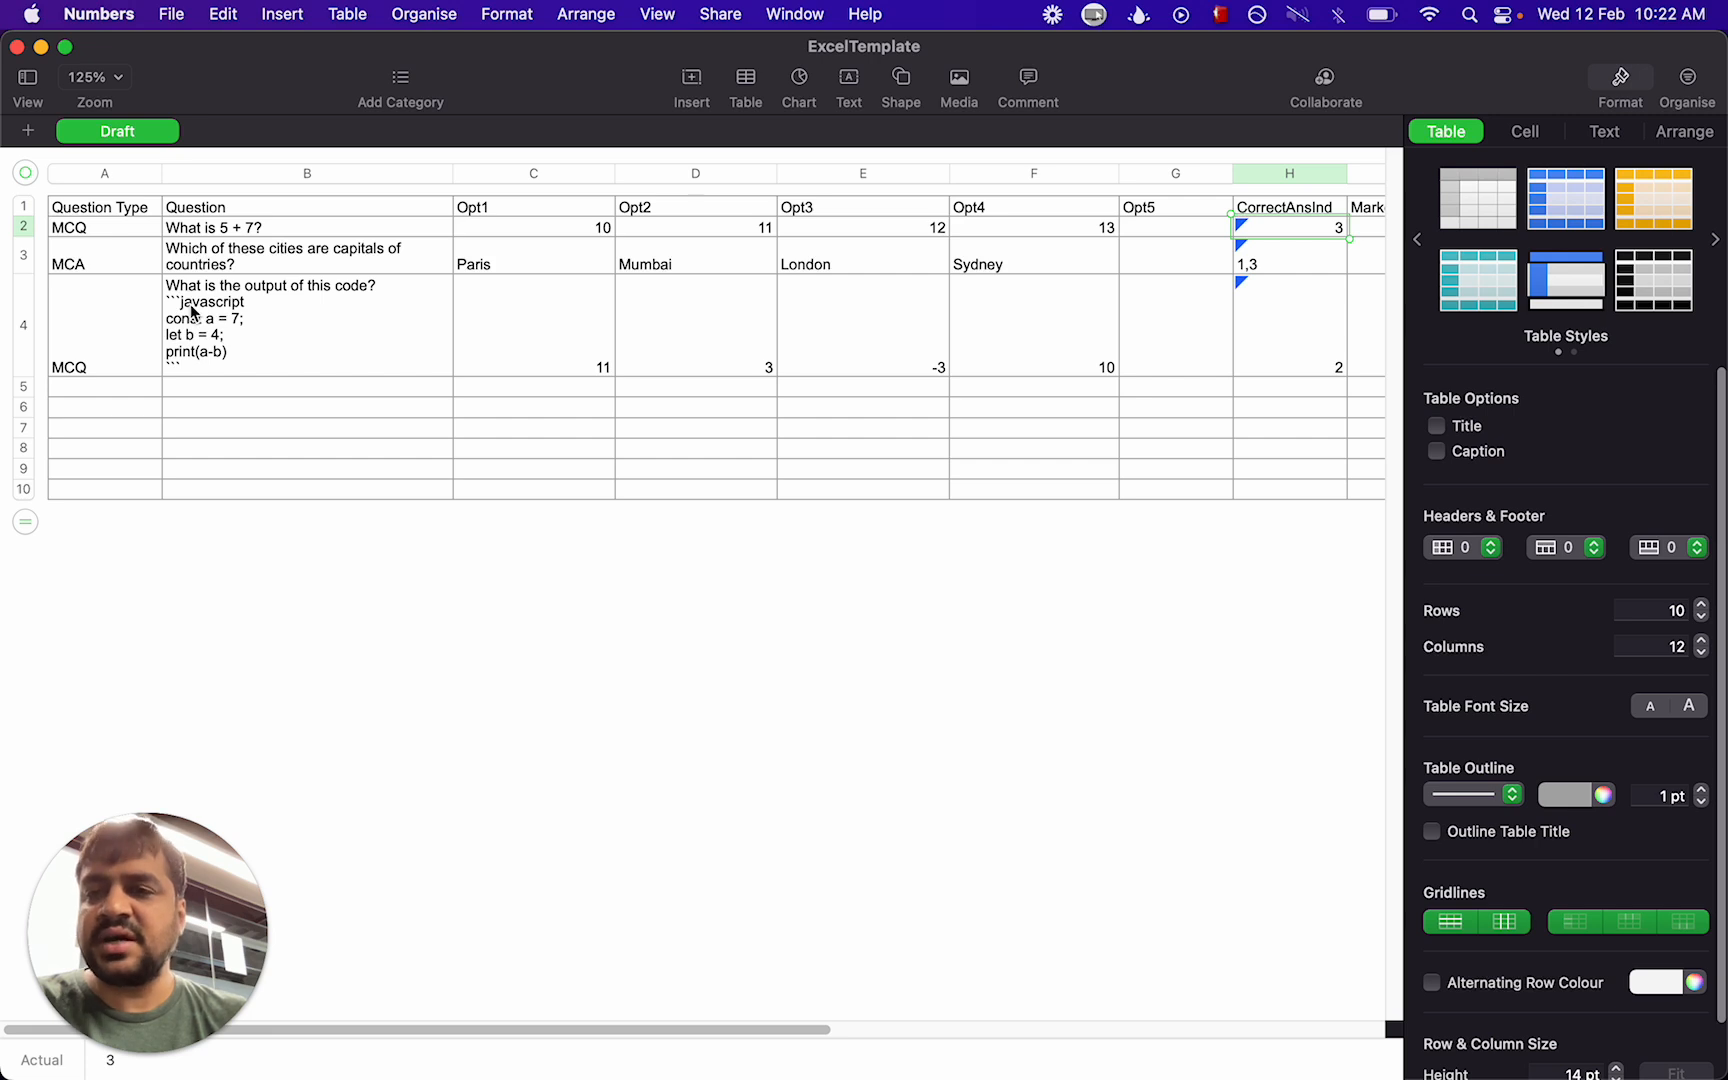
{"action": "scroll", "coordinate": [326, 300], "scroll_direction": "right", "scroll_amount": 2}
{"action": "scroll", "coordinate": [675, 262], "scroll_direction": "right", "scroll_amount": 5}
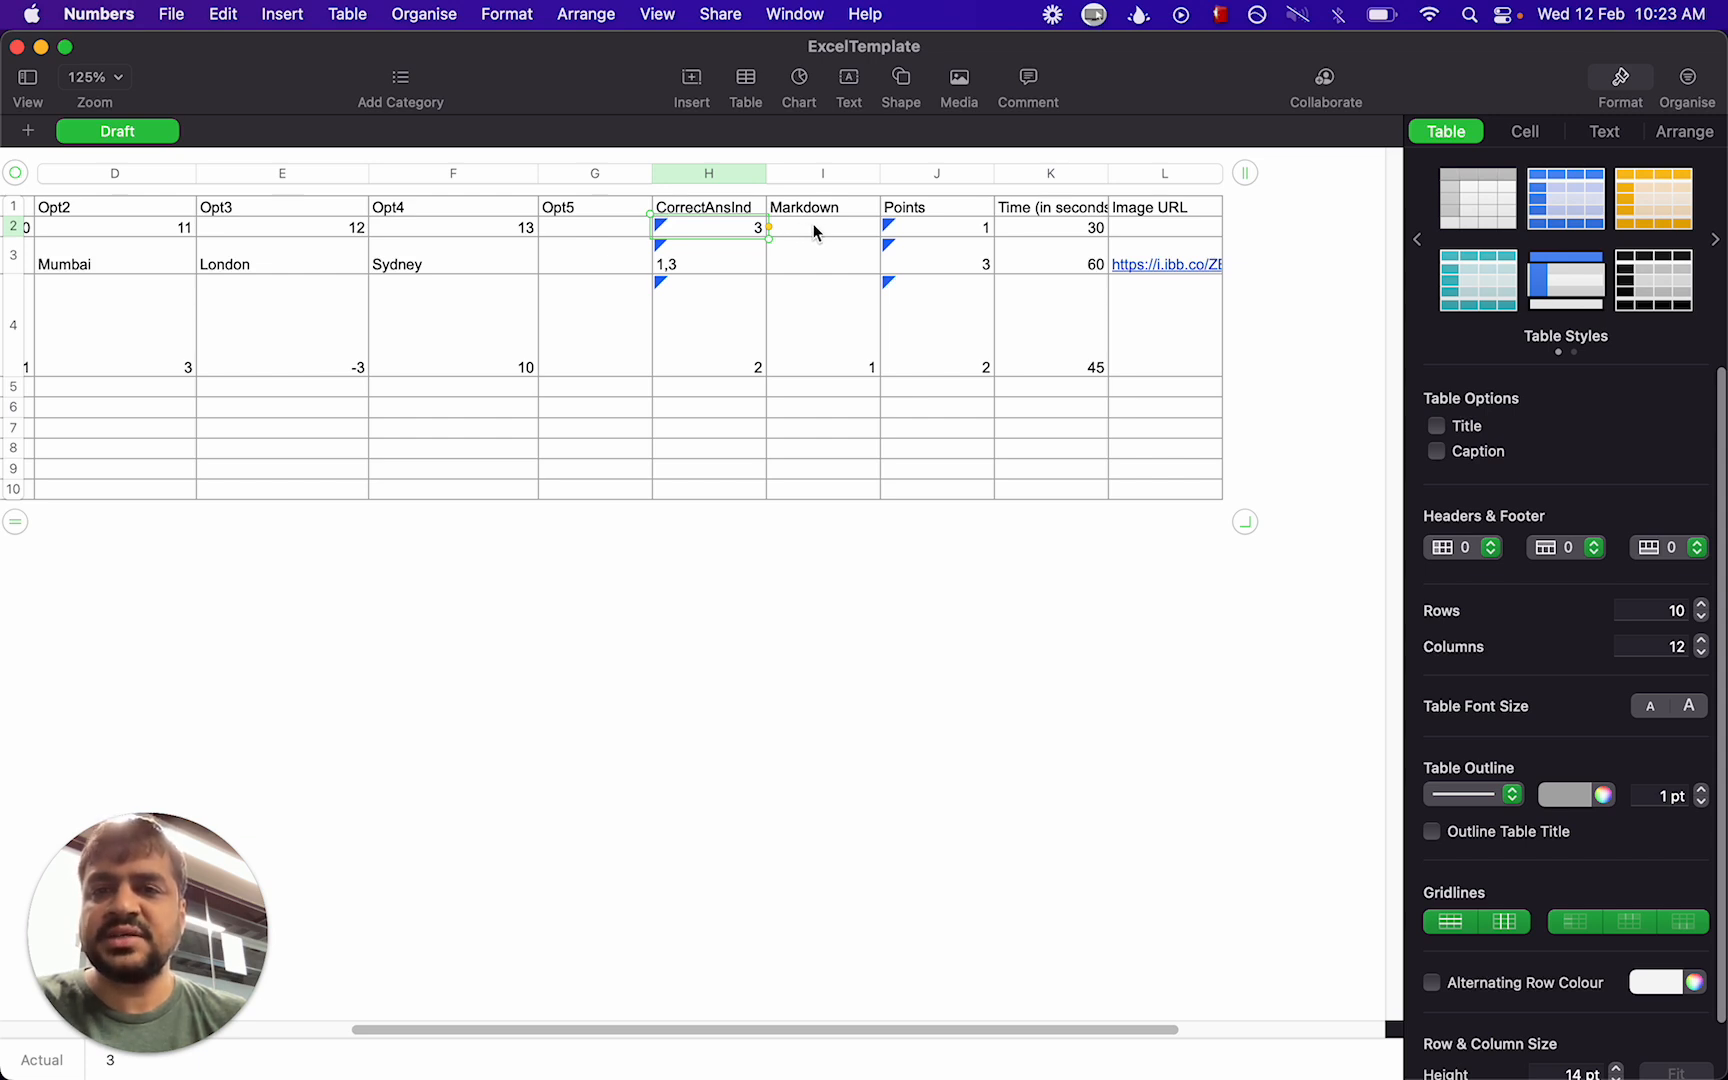
{"action": "scroll", "coordinate": [815, 232], "scroll_direction": "left", "scroll_amount": 7}
{"action": "scroll", "coordinate": [549, 370], "scroll_direction": "right", "scroll_amount": 5}
{"action": "scroll", "coordinate": [549, 370], "scroll_direction": "right", "scroll_amount": 3}
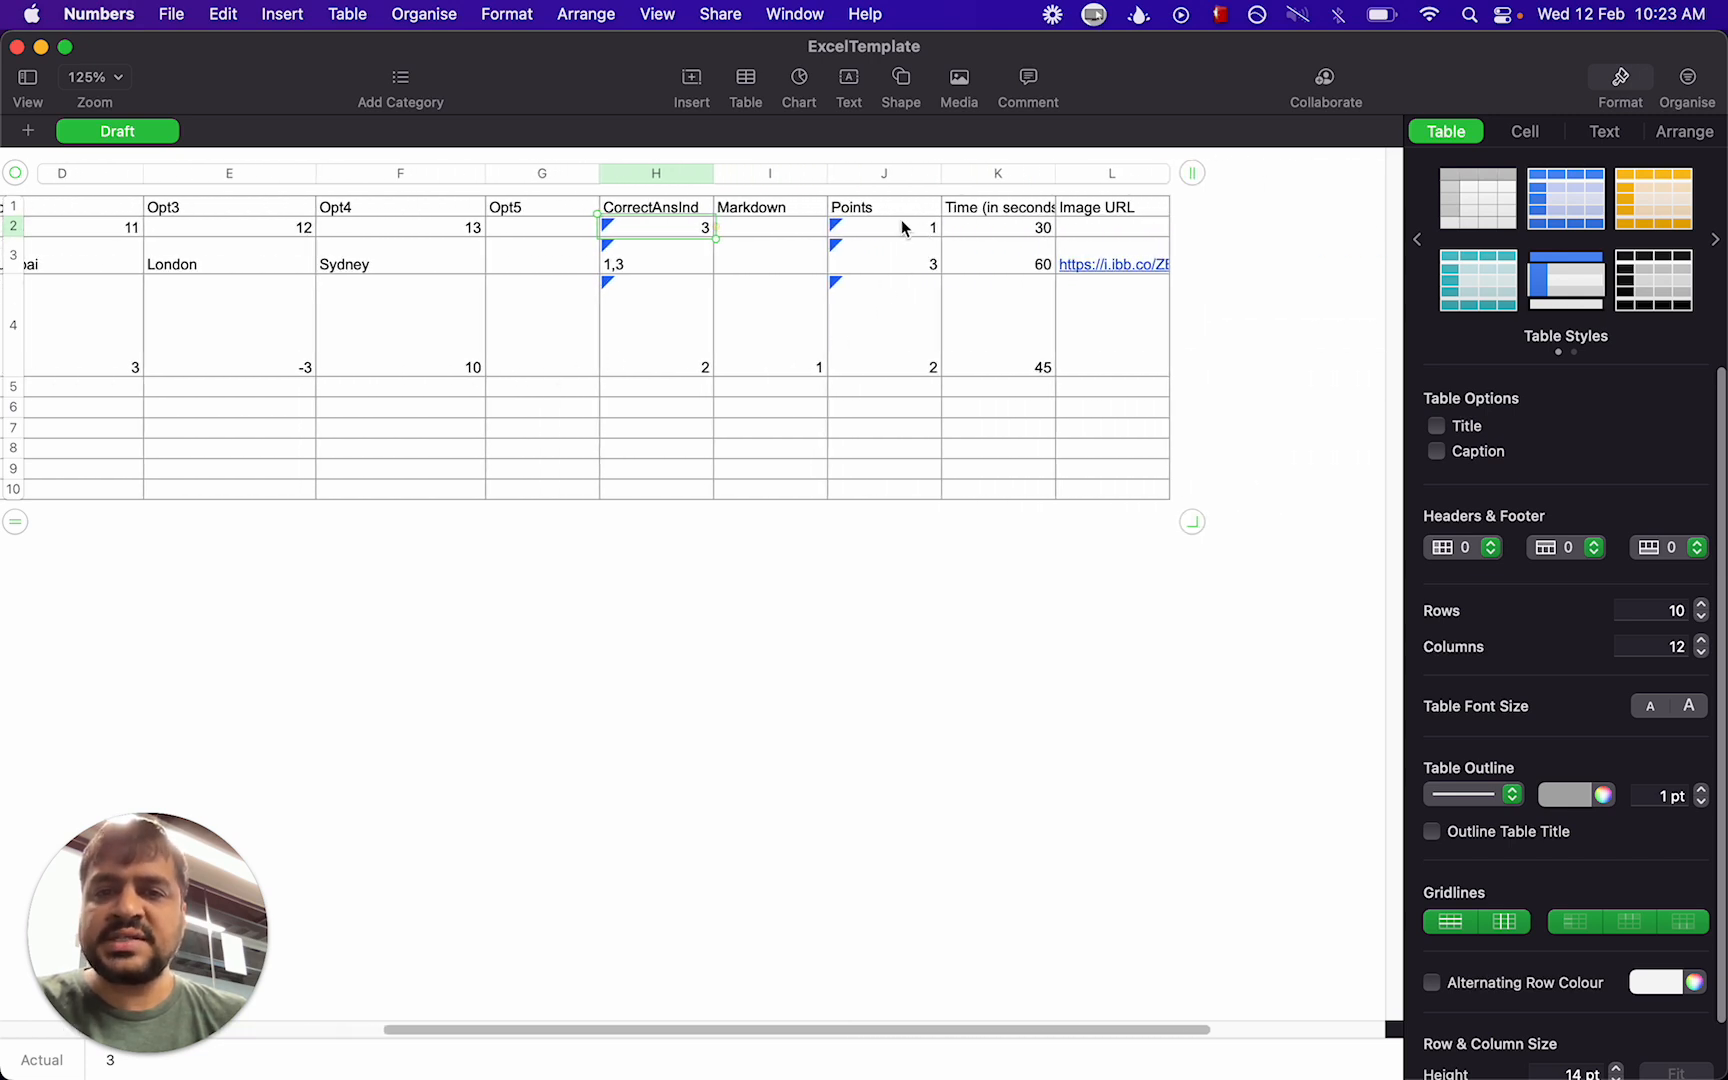
{"action": "scroll", "coordinate": [883, 274], "scroll_direction": "left", "scroll_amount": 5}
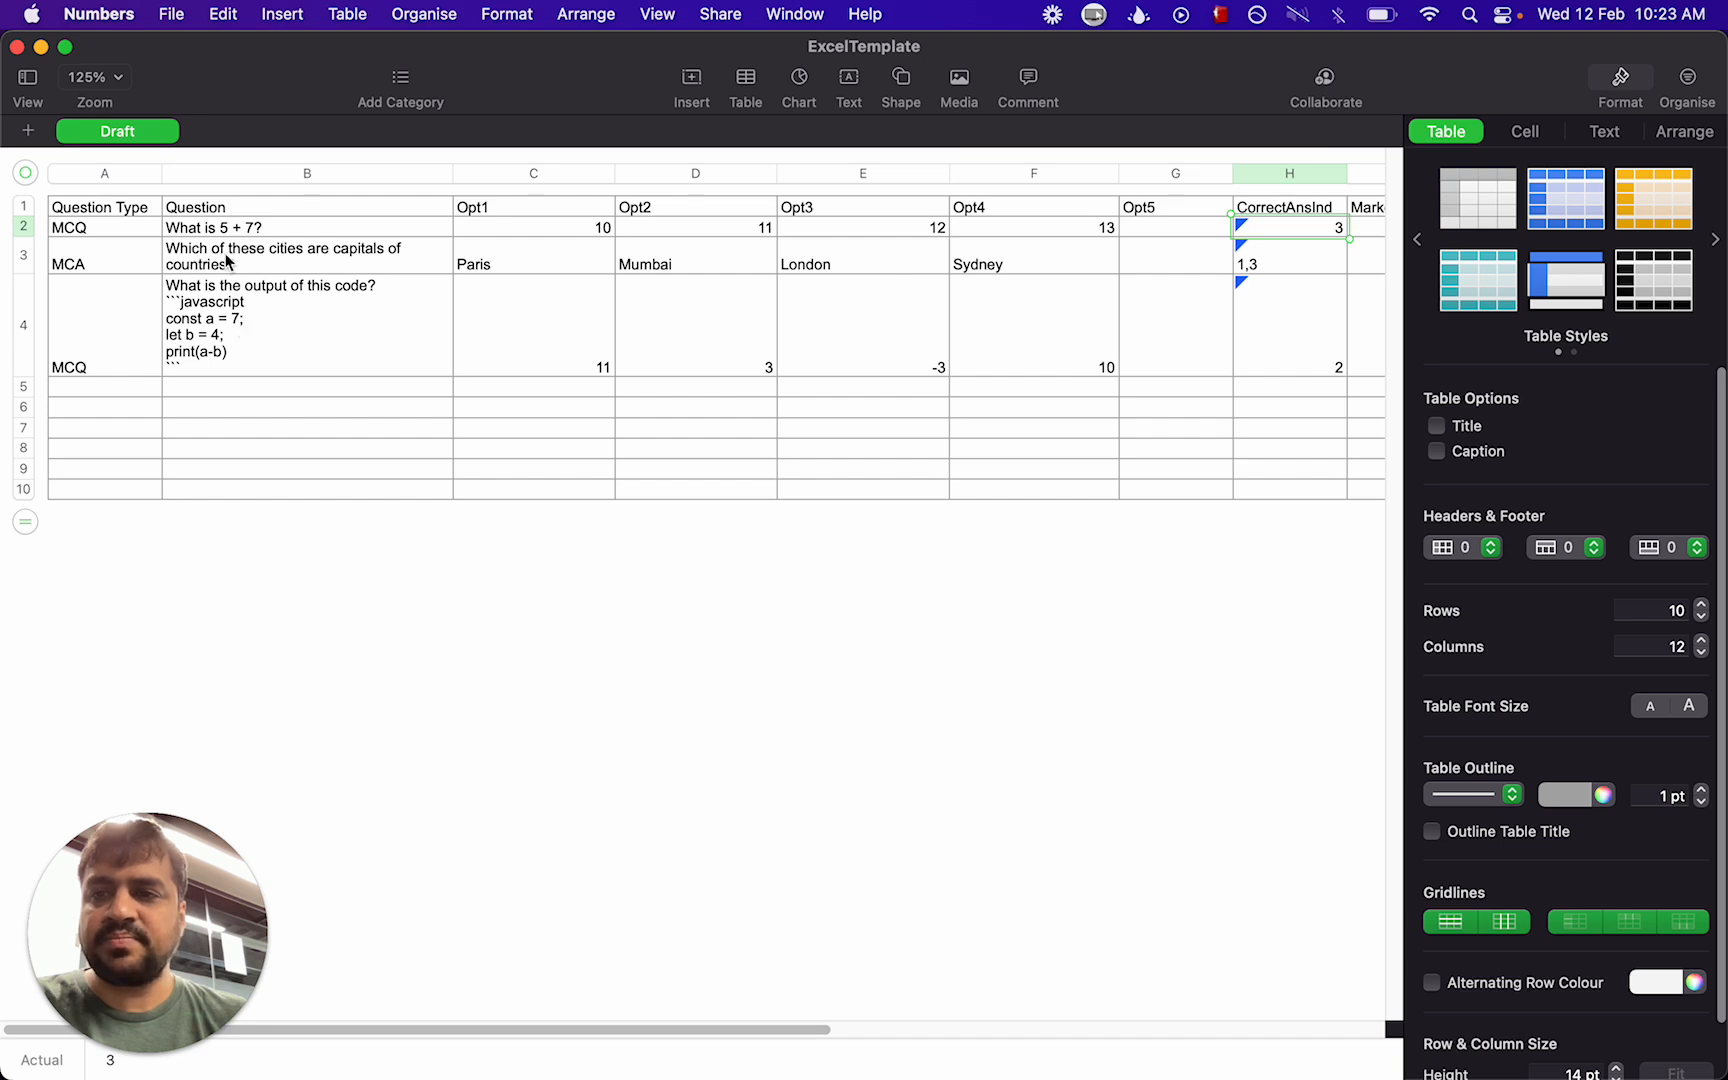
{"action": "scroll", "coordinate": [343, 307], "scroll_direction": "right", "scroll_amount": 4}
{"action": "scroll", "coordinate": [345, 308], "scroll_direction": "right", "scroll_amount": 3}
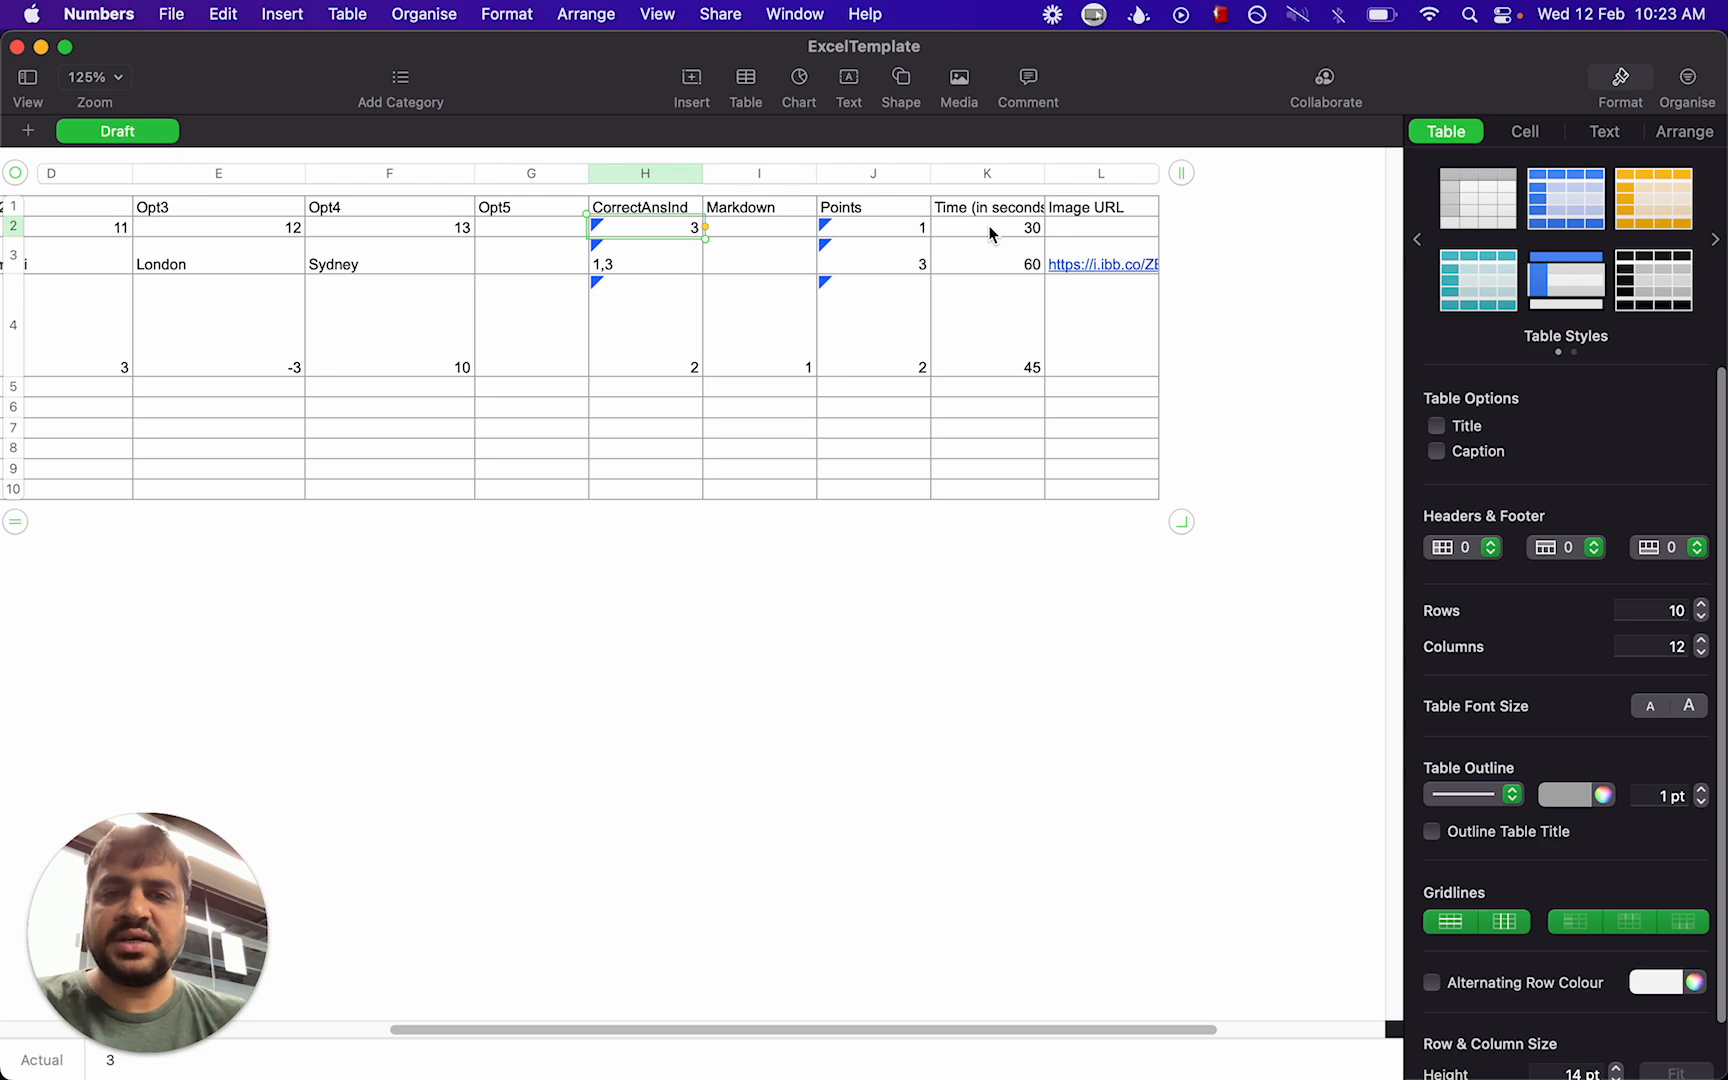
View the image linked in the MCA question's Image URL cell, then return to the spreadsheet and review that row
{"action": "left_click", "coordinate": [1070, 262]}
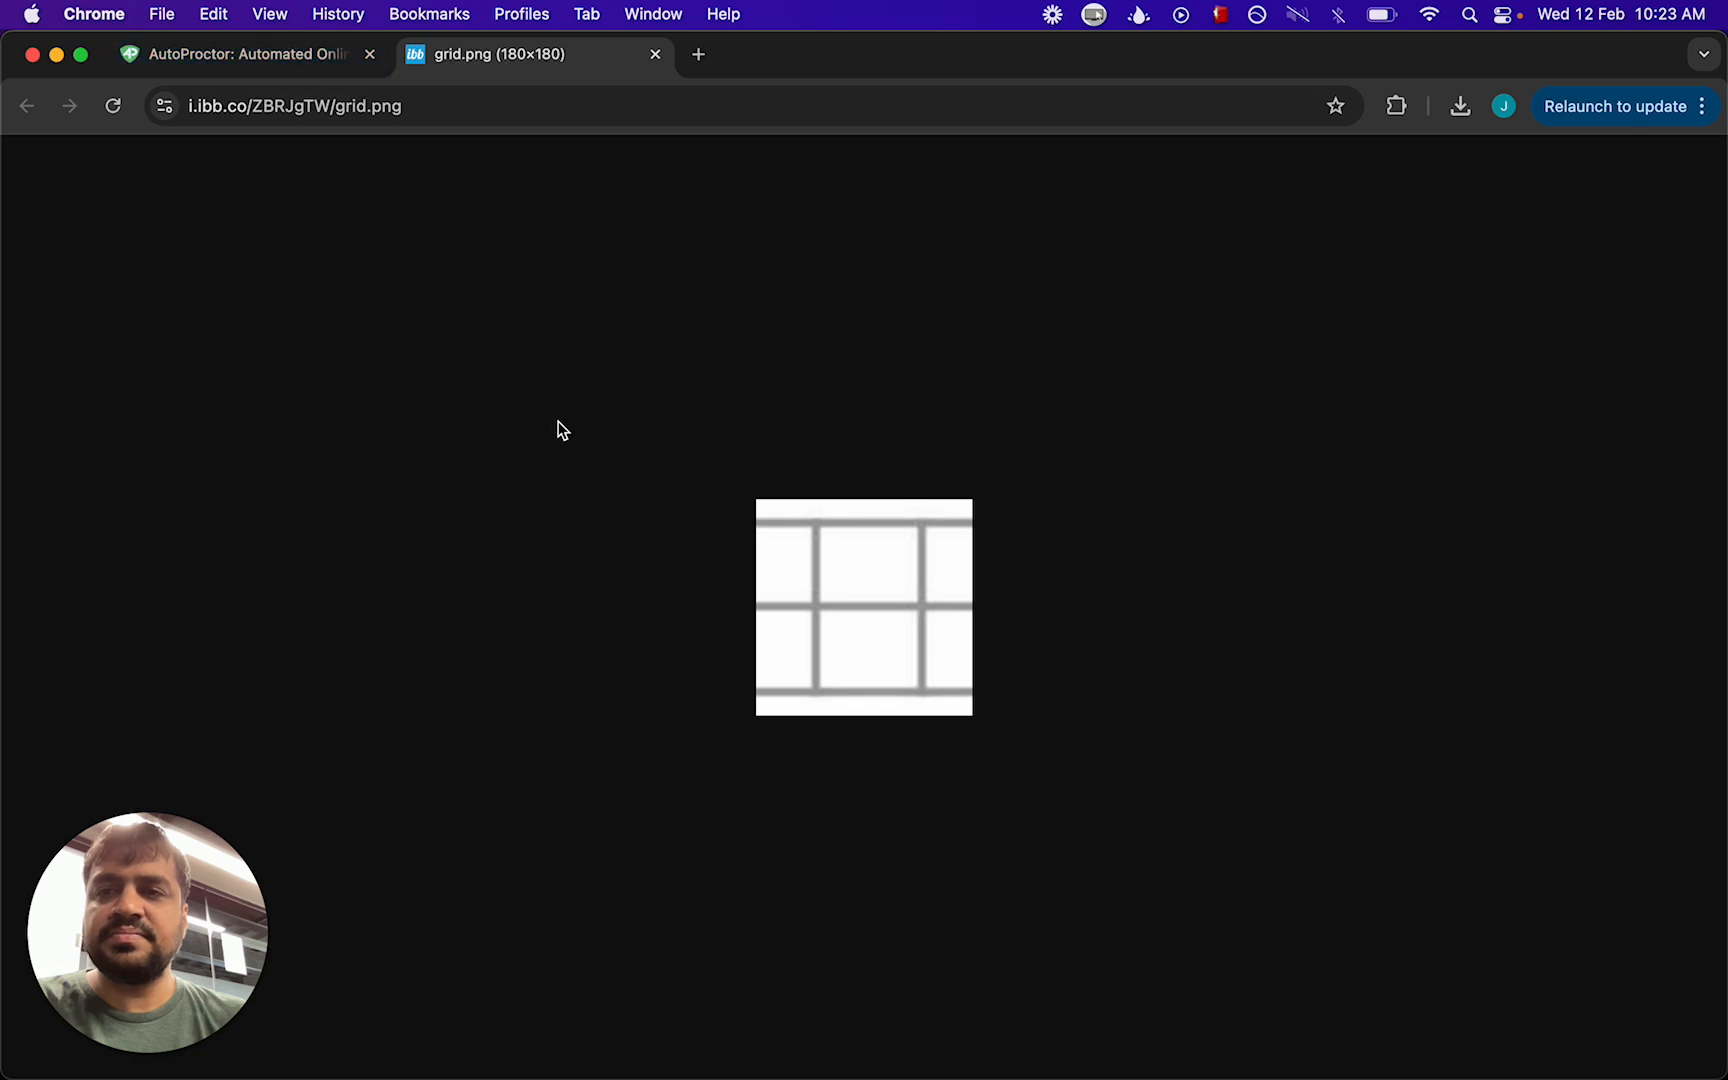
{"action": "key", "text": "ctrl+Up"}
{"action": "left_click", "coordinate": [1320, 495]}
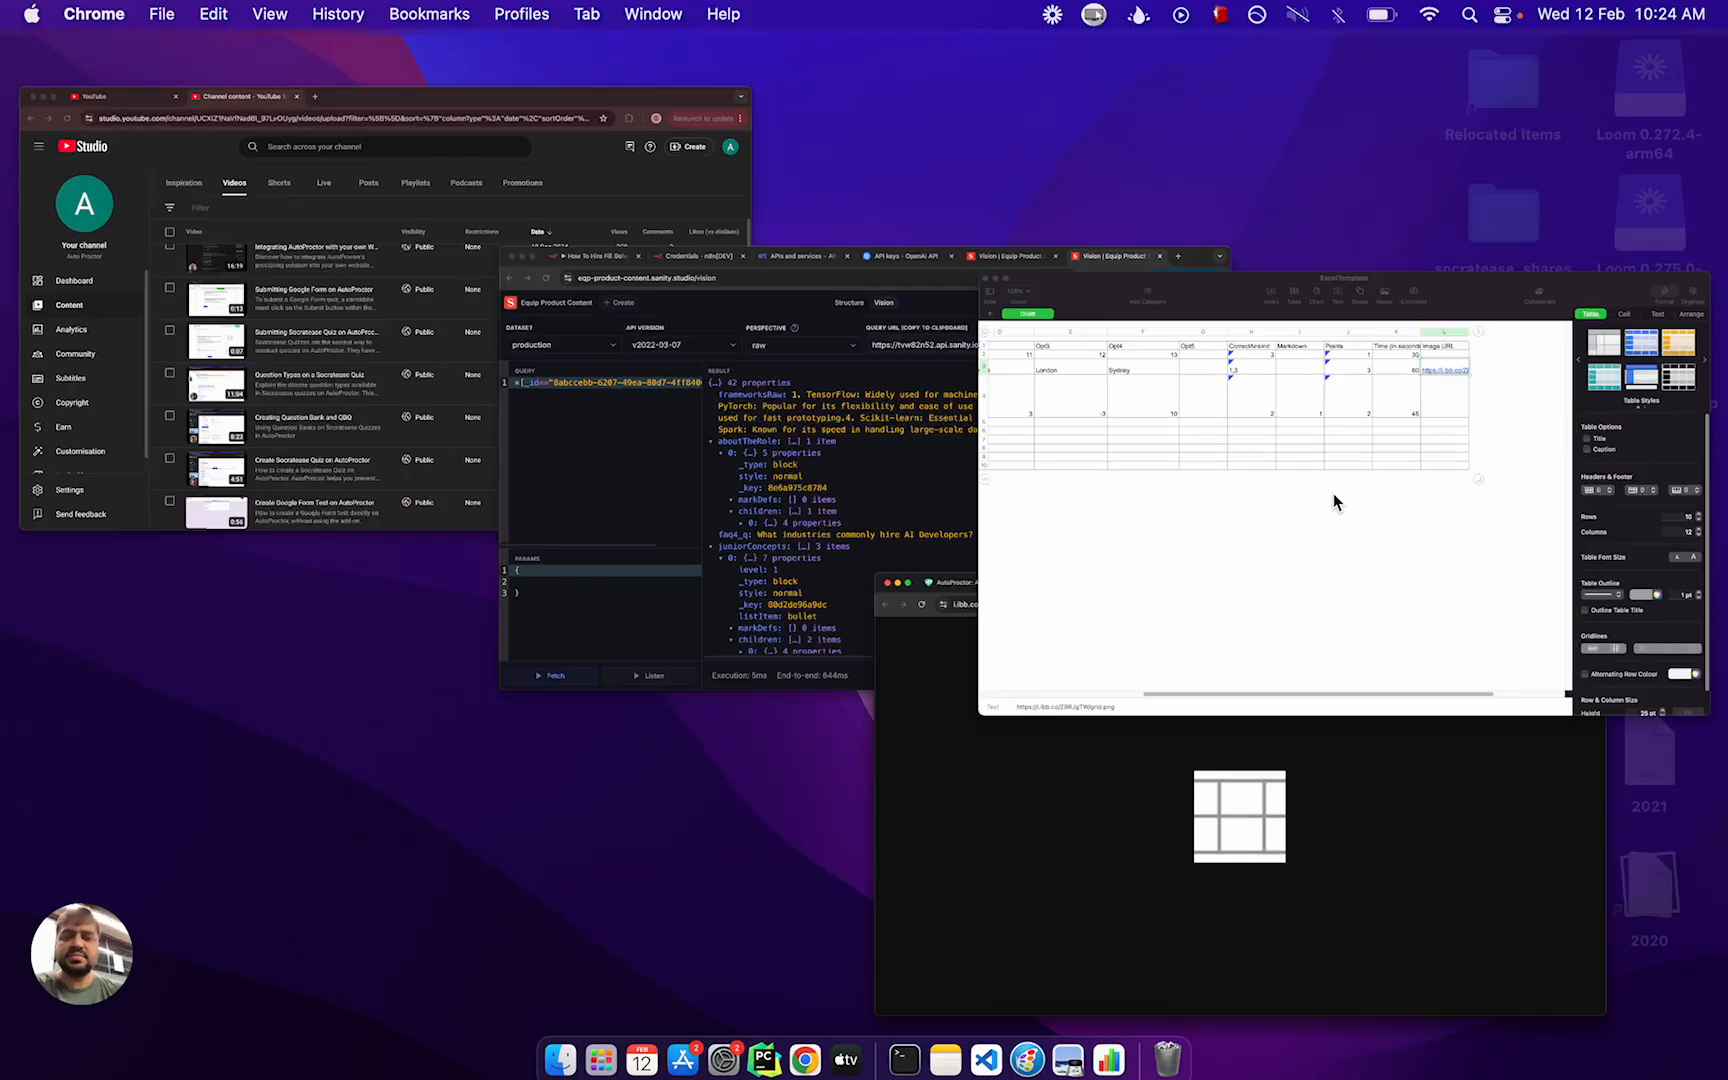
{"action": "scroll", "coordinate": [1011, 308], "scroll_direction": "left", "scroll_amount": 10}
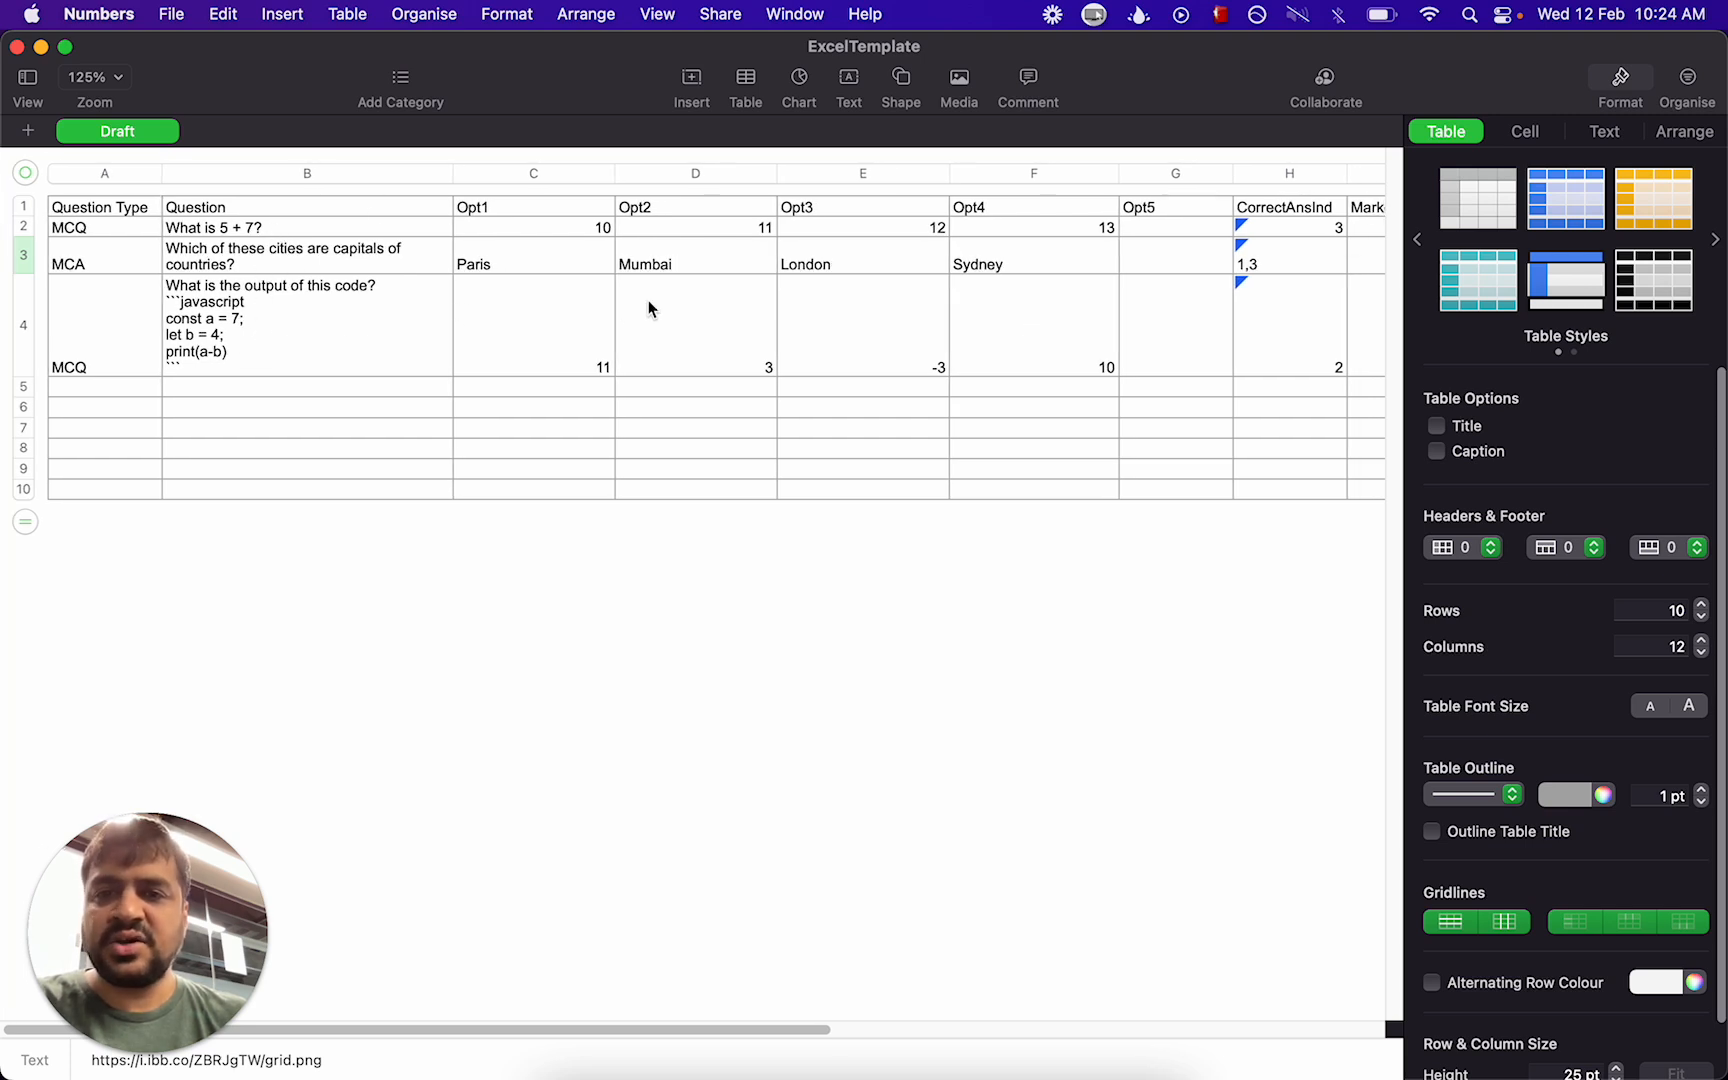
{"action": "scroll", "coordinate": [711, 297], "scroll_direction": "right", "scroll_amount": 10}
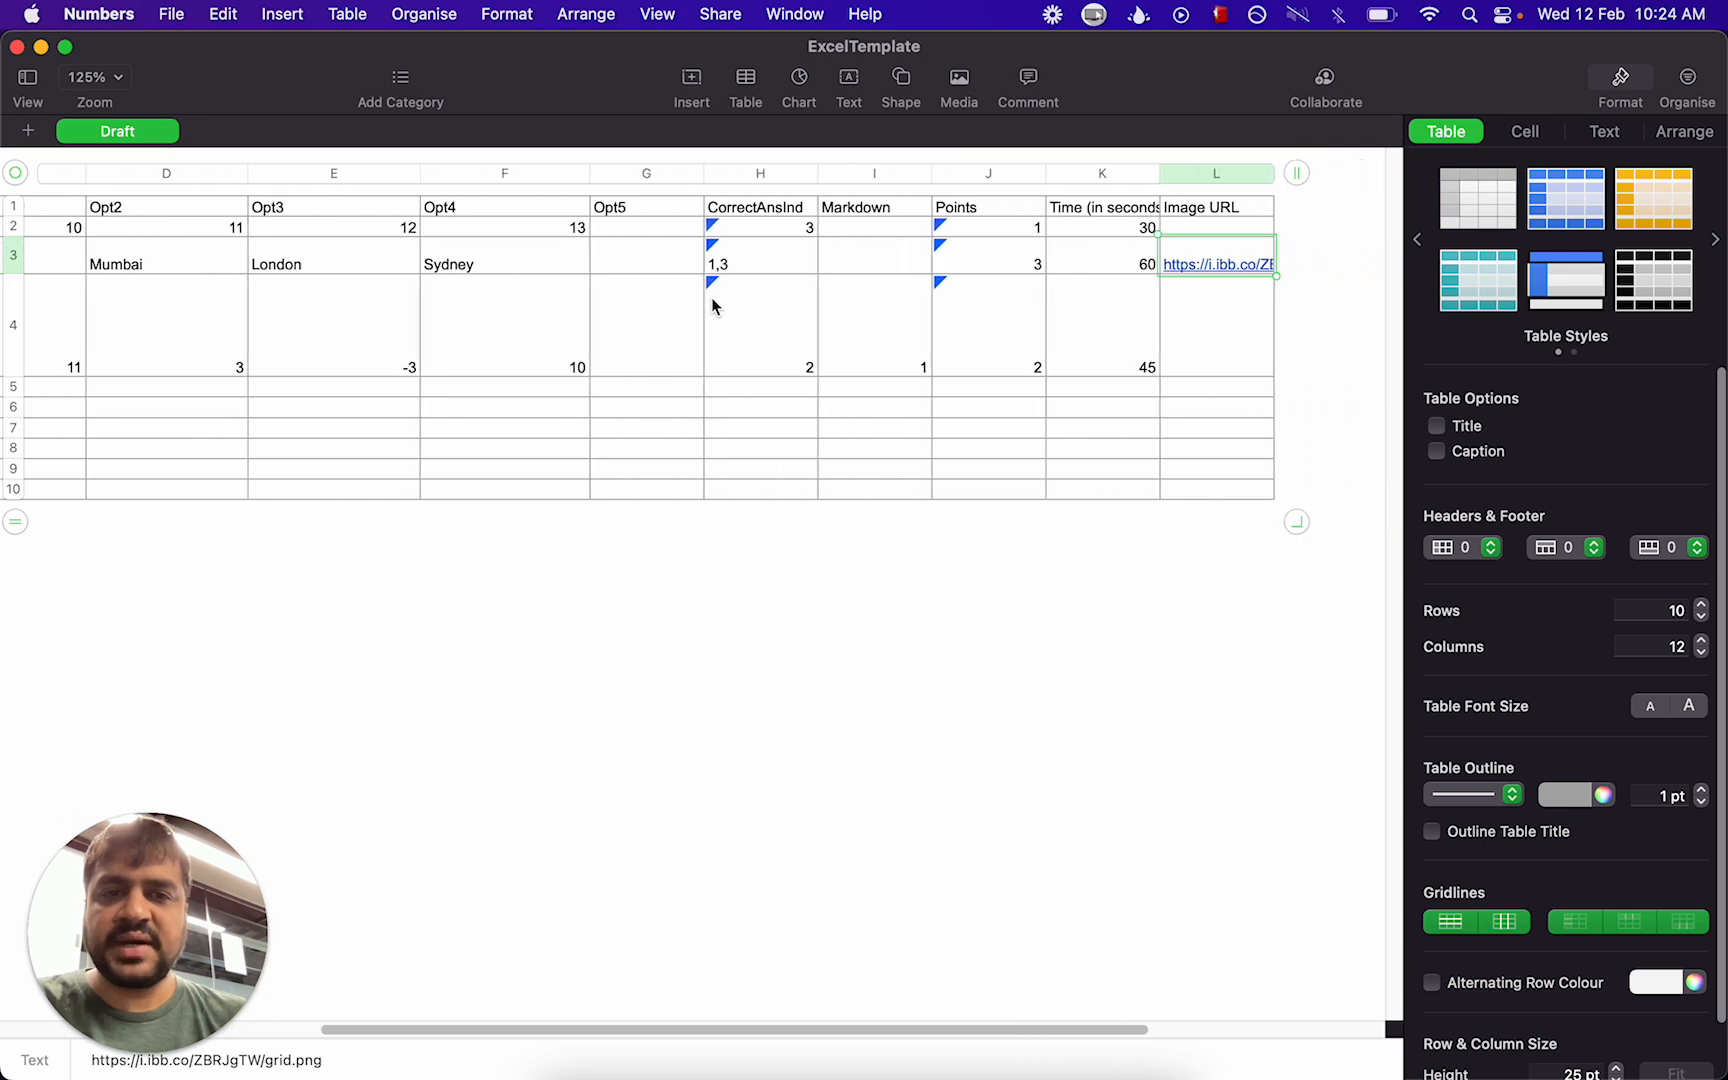
{"action": "scroll", "coordinate": [730, 335], "scroll_direction": "left", "scroll_amount": 10}
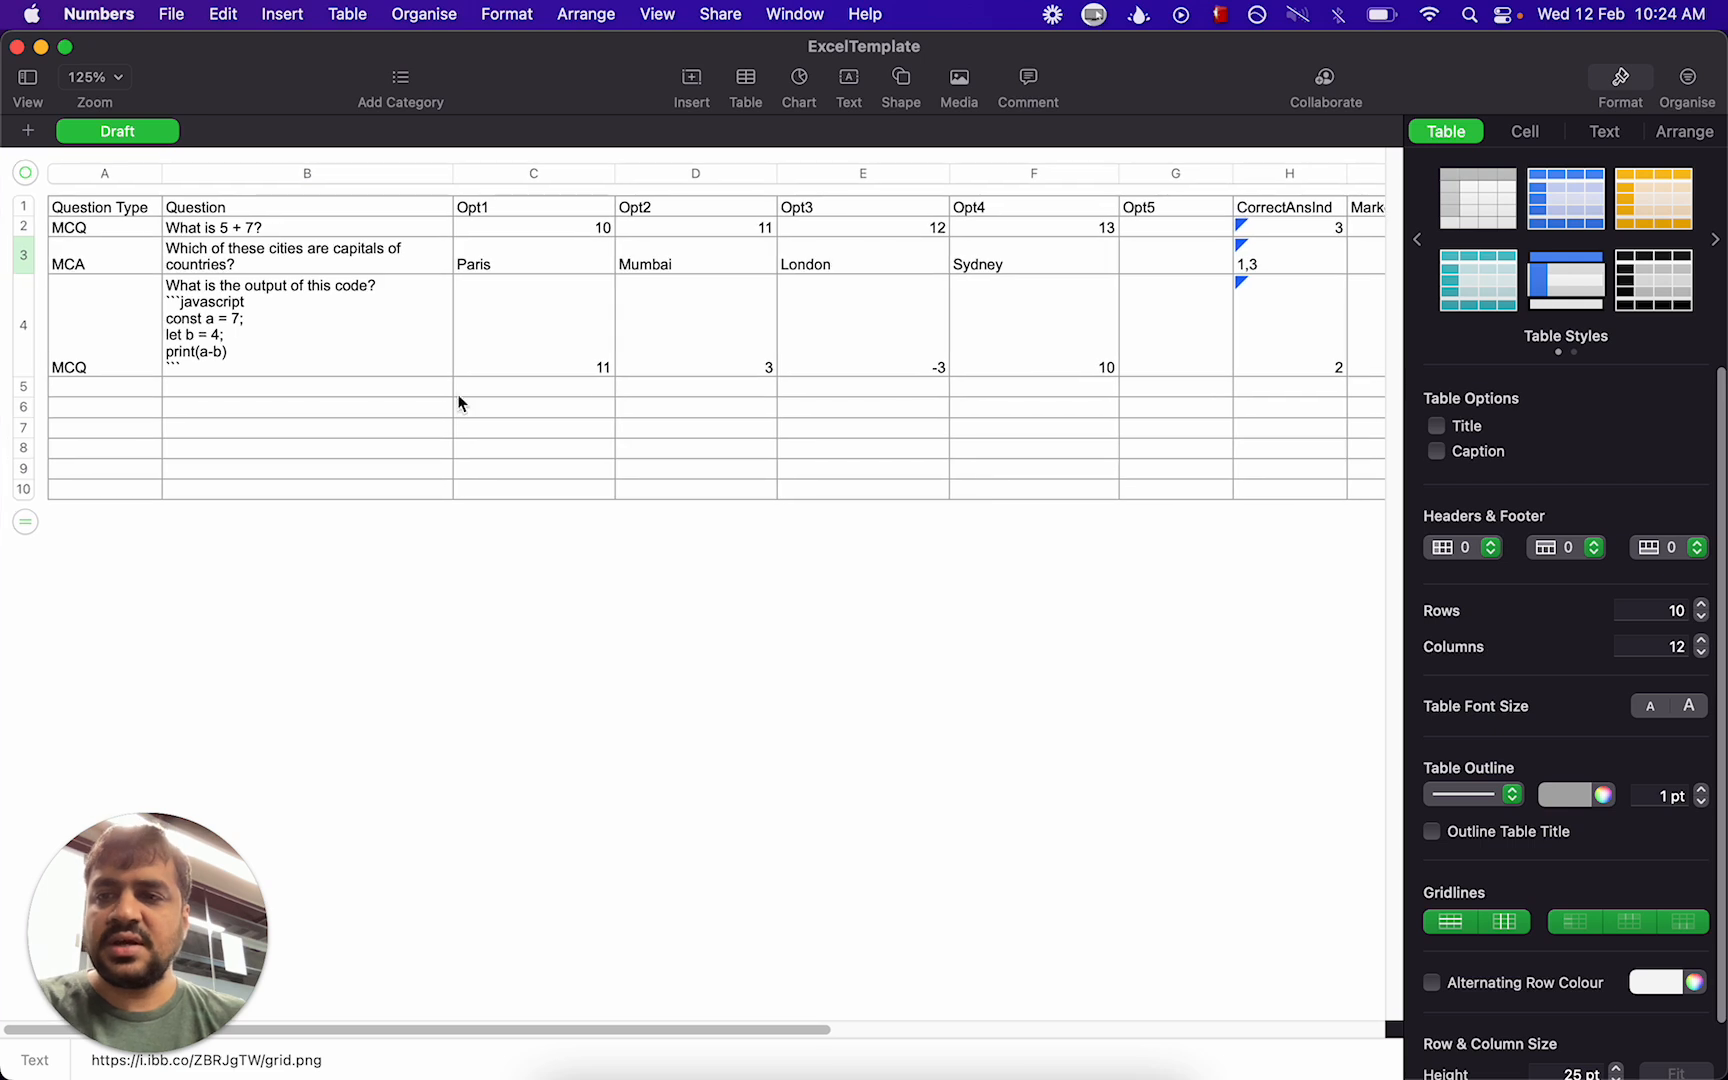
Delete the empty rows 5 to 10 below the sample questions
{"action": "left_click", "coordinate": [26, 388]}
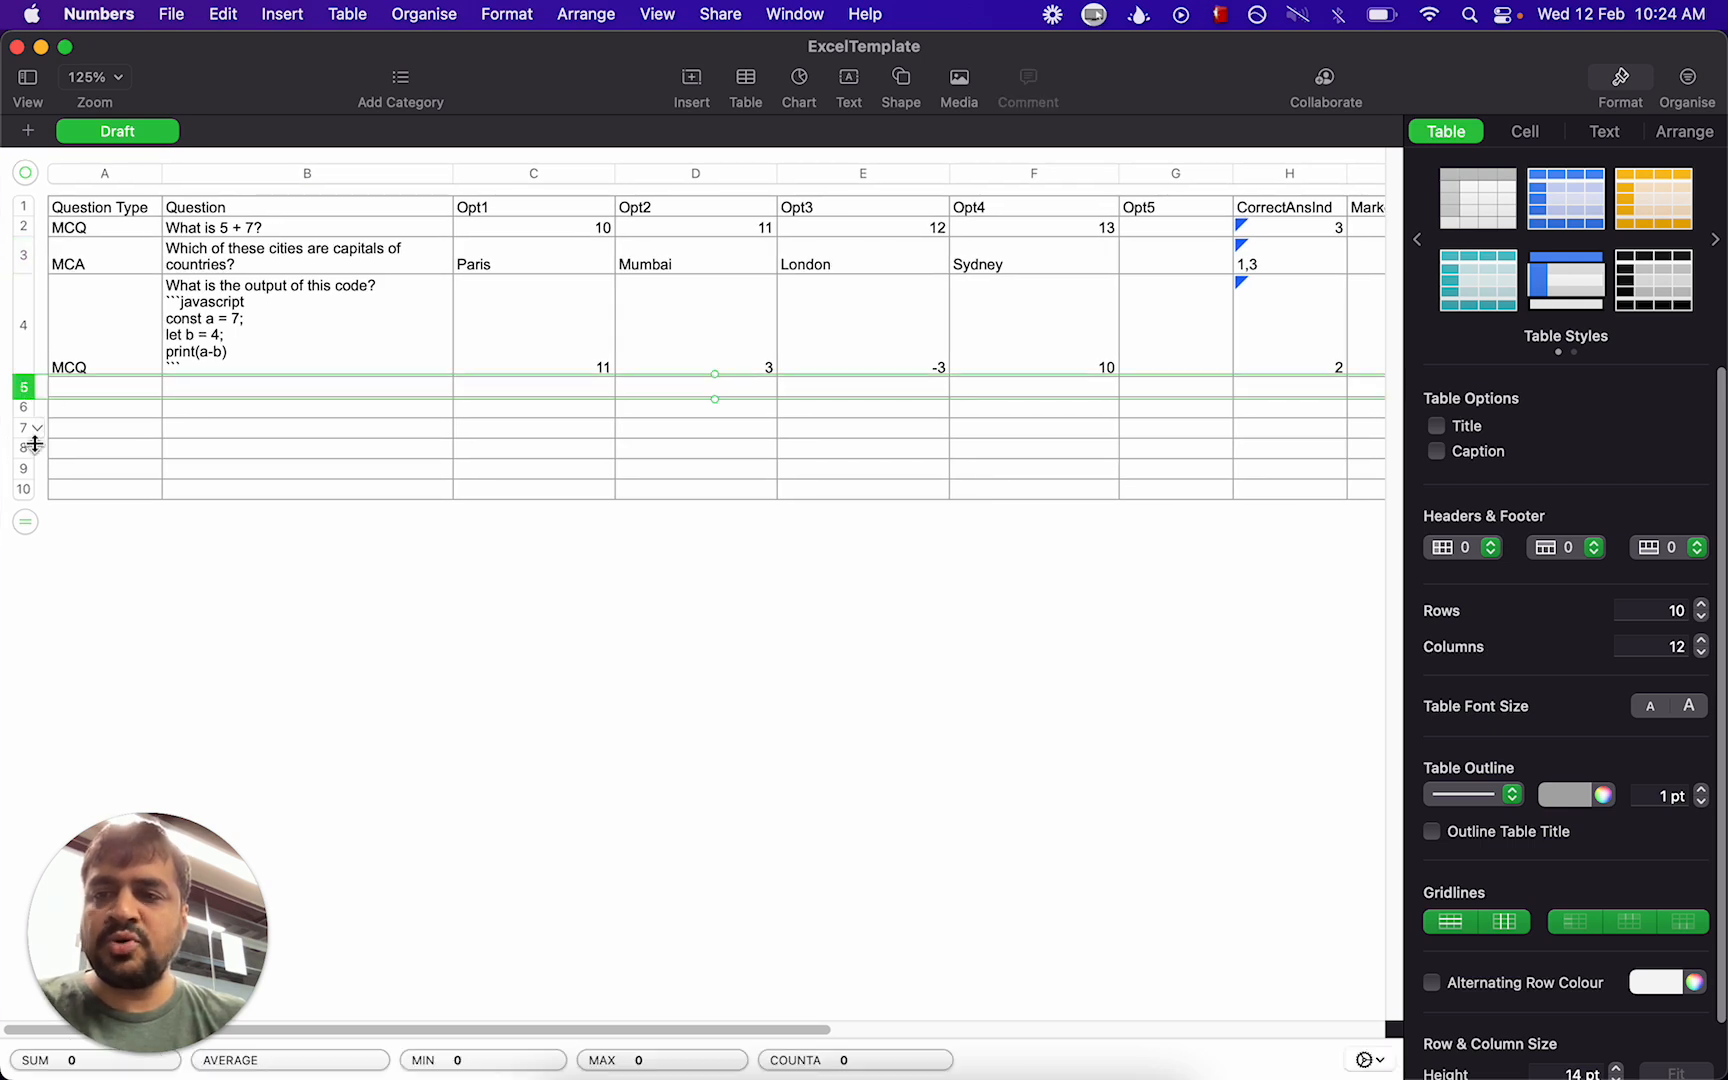
{"action": "left_click", "coordinate": [27, 491], "text": "shift"}
{"action": "right_click", "coordinate": [27, 491]}
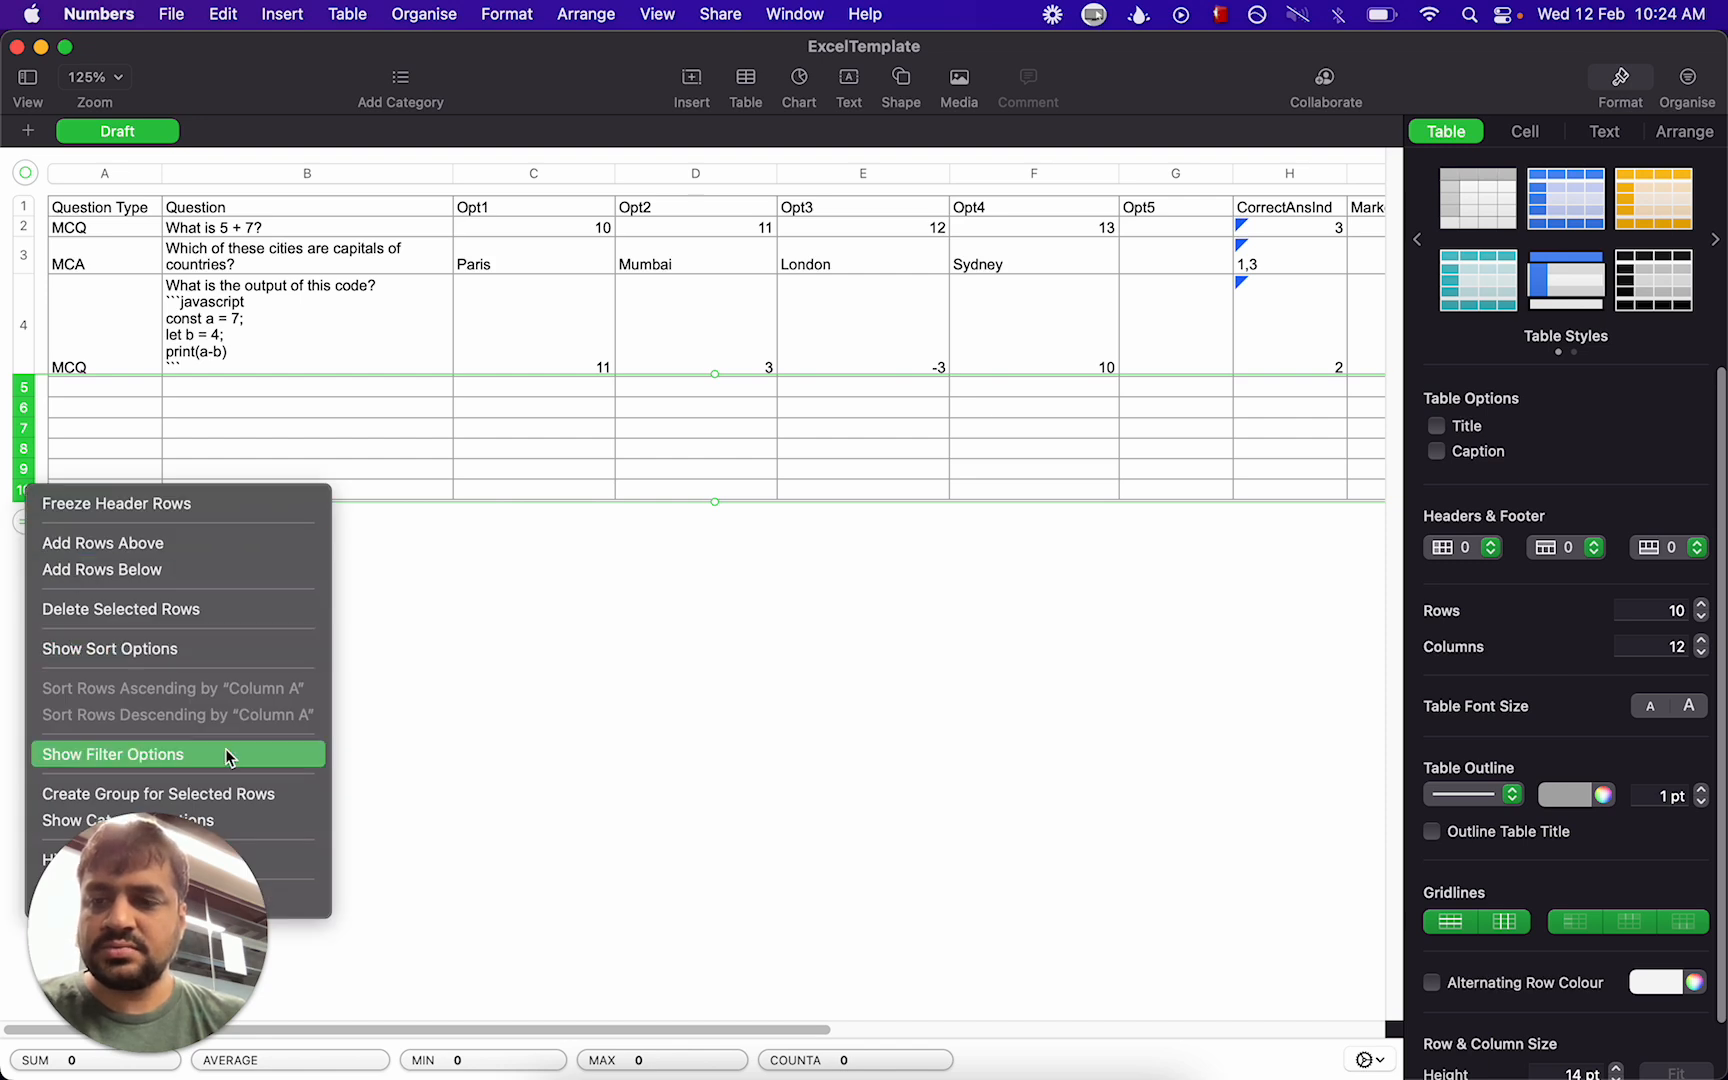
{"action": "left_click", "coordinate": [166, 610]}
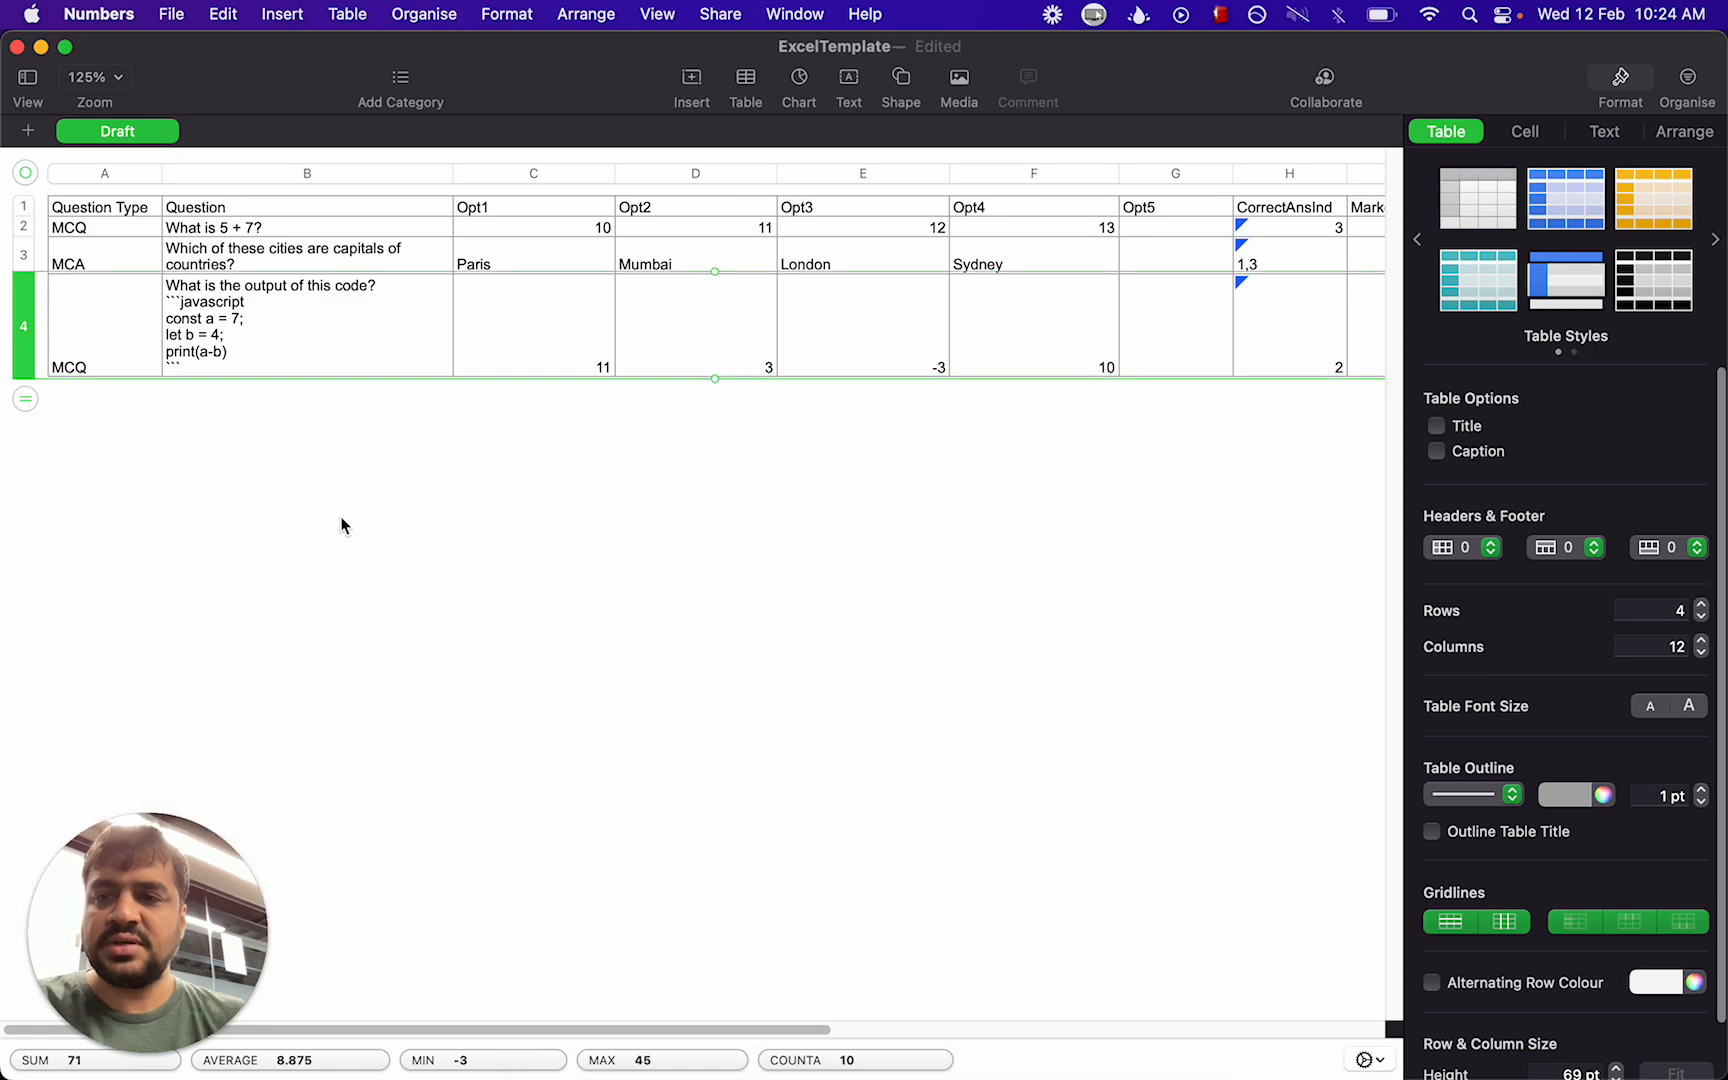
Save the spreadsheet as demoqs in the Downloads folder
{"action": "key", "text": "super+s"}
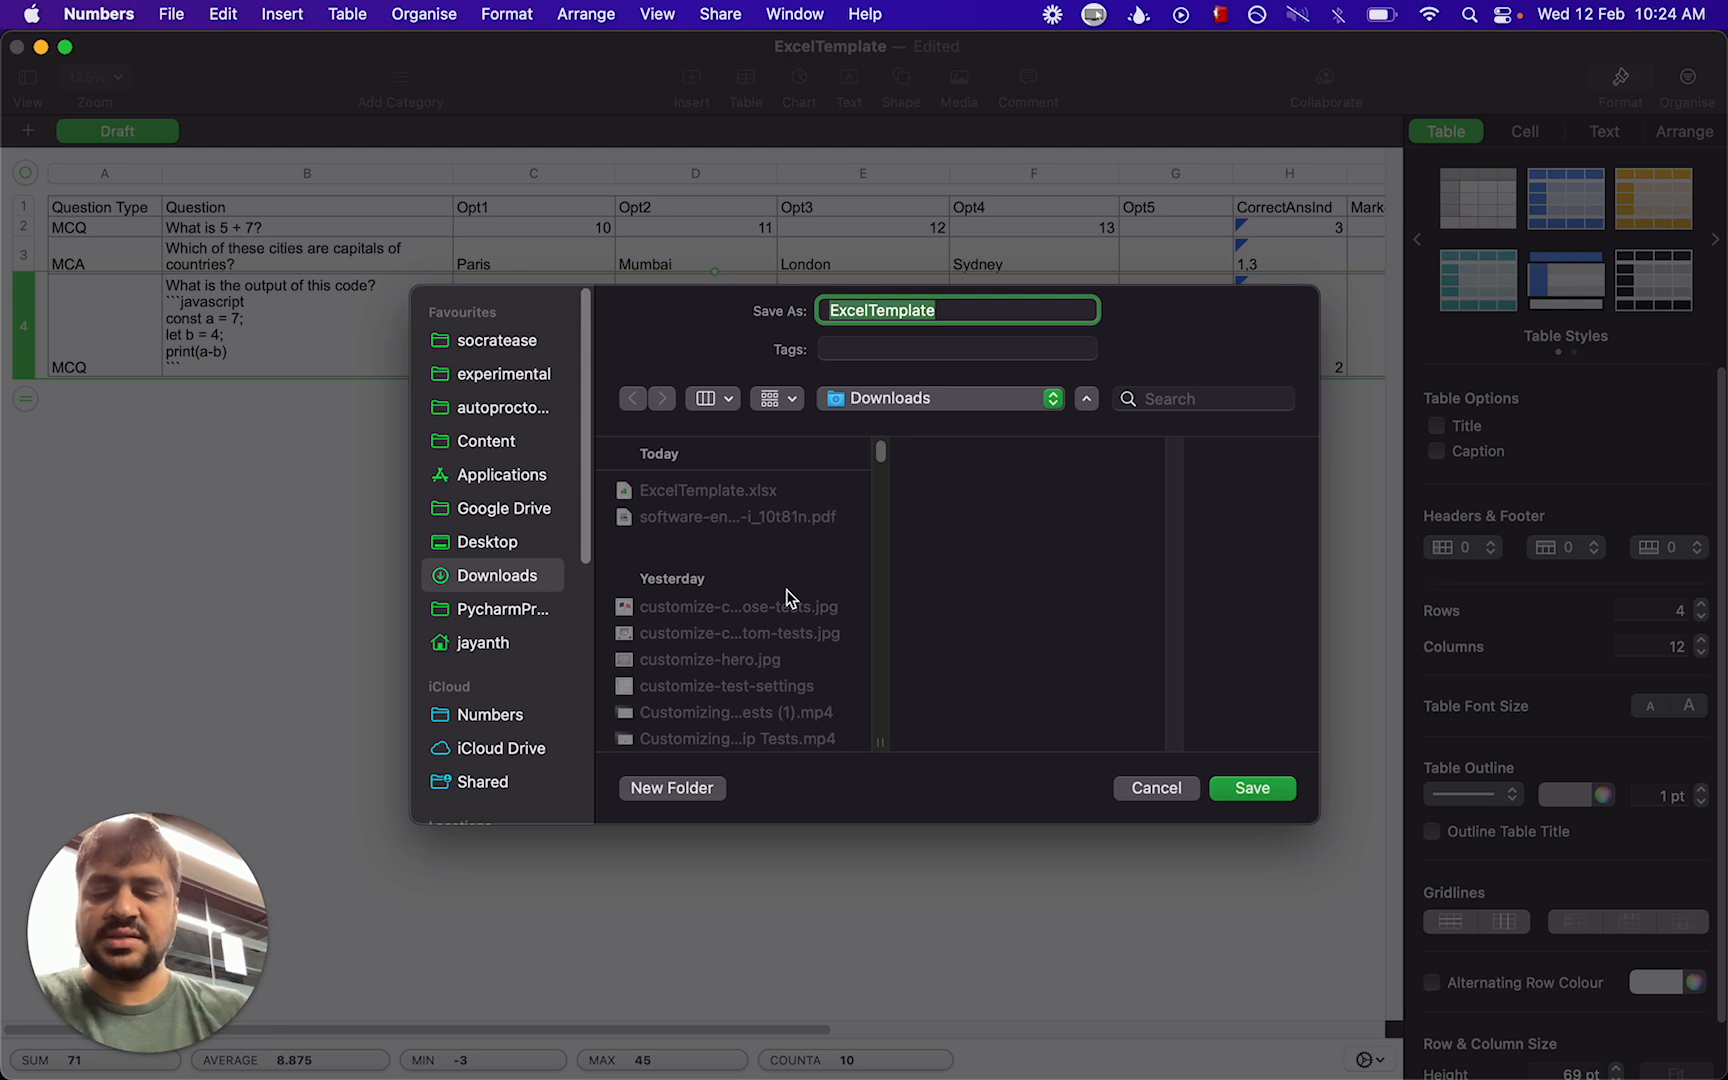
{"action": "type", "text": "demo"}
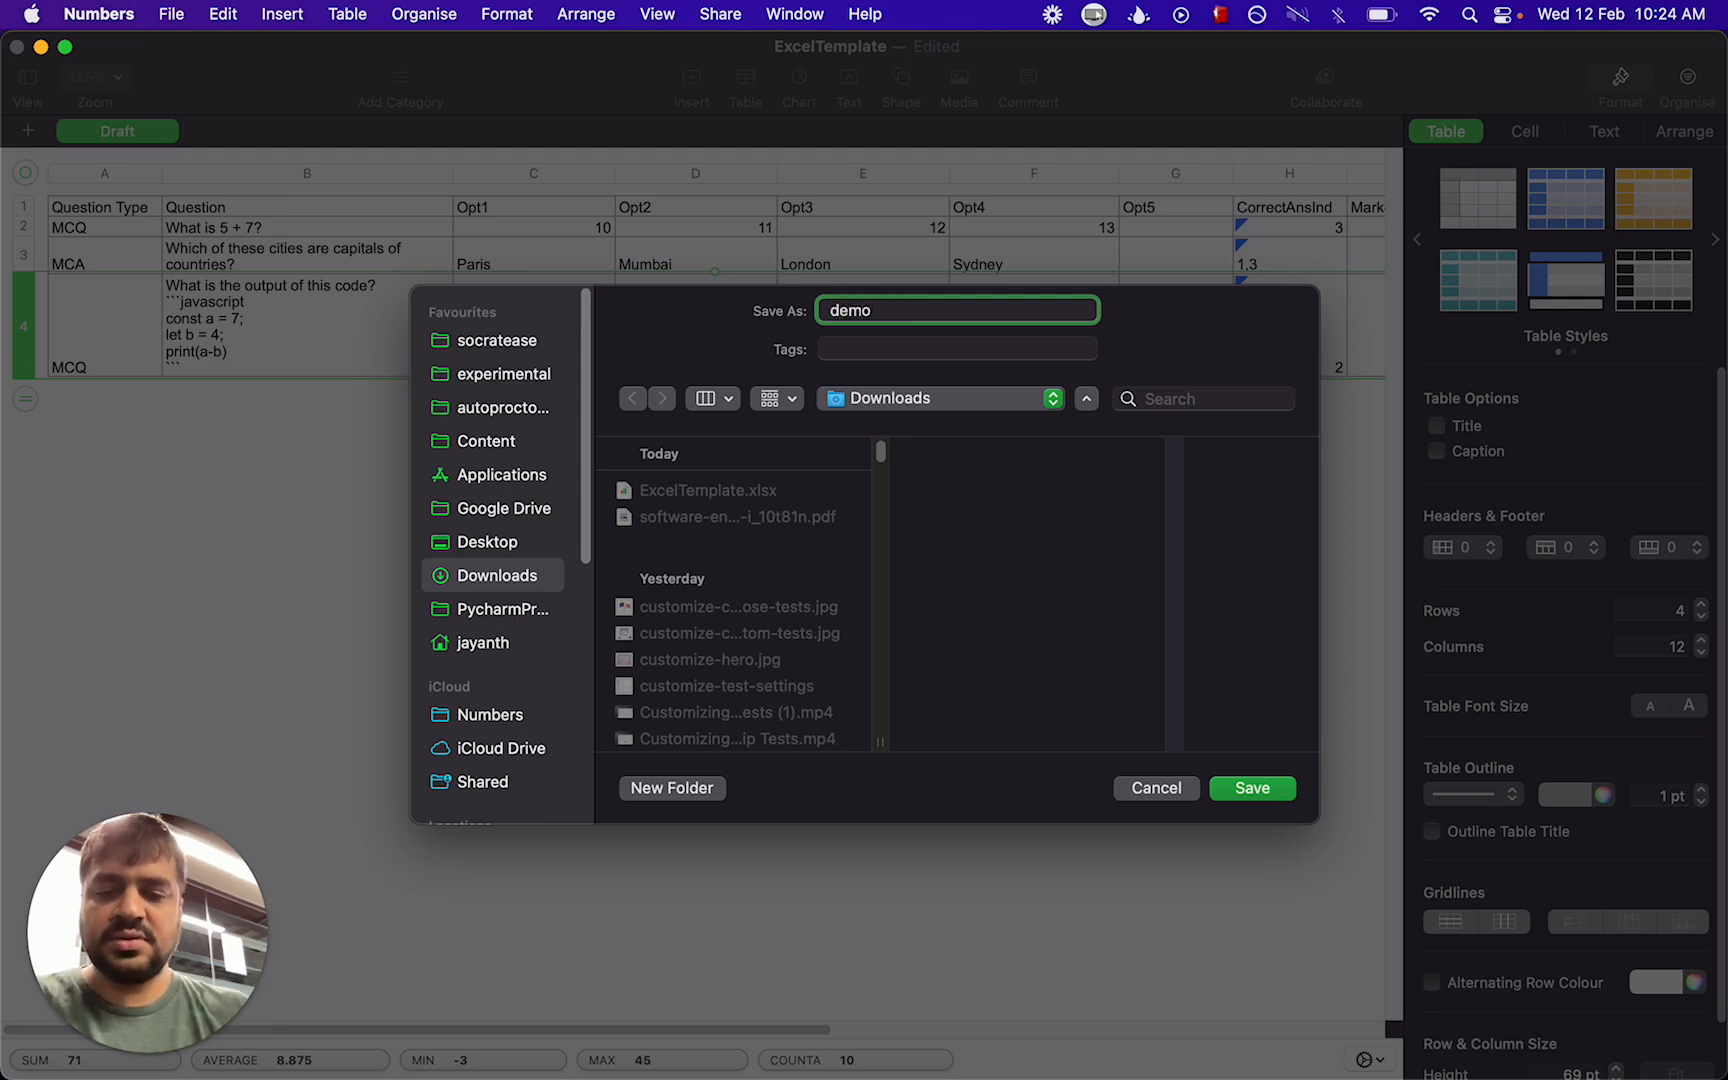
{"action": "type", "text": "qs"}
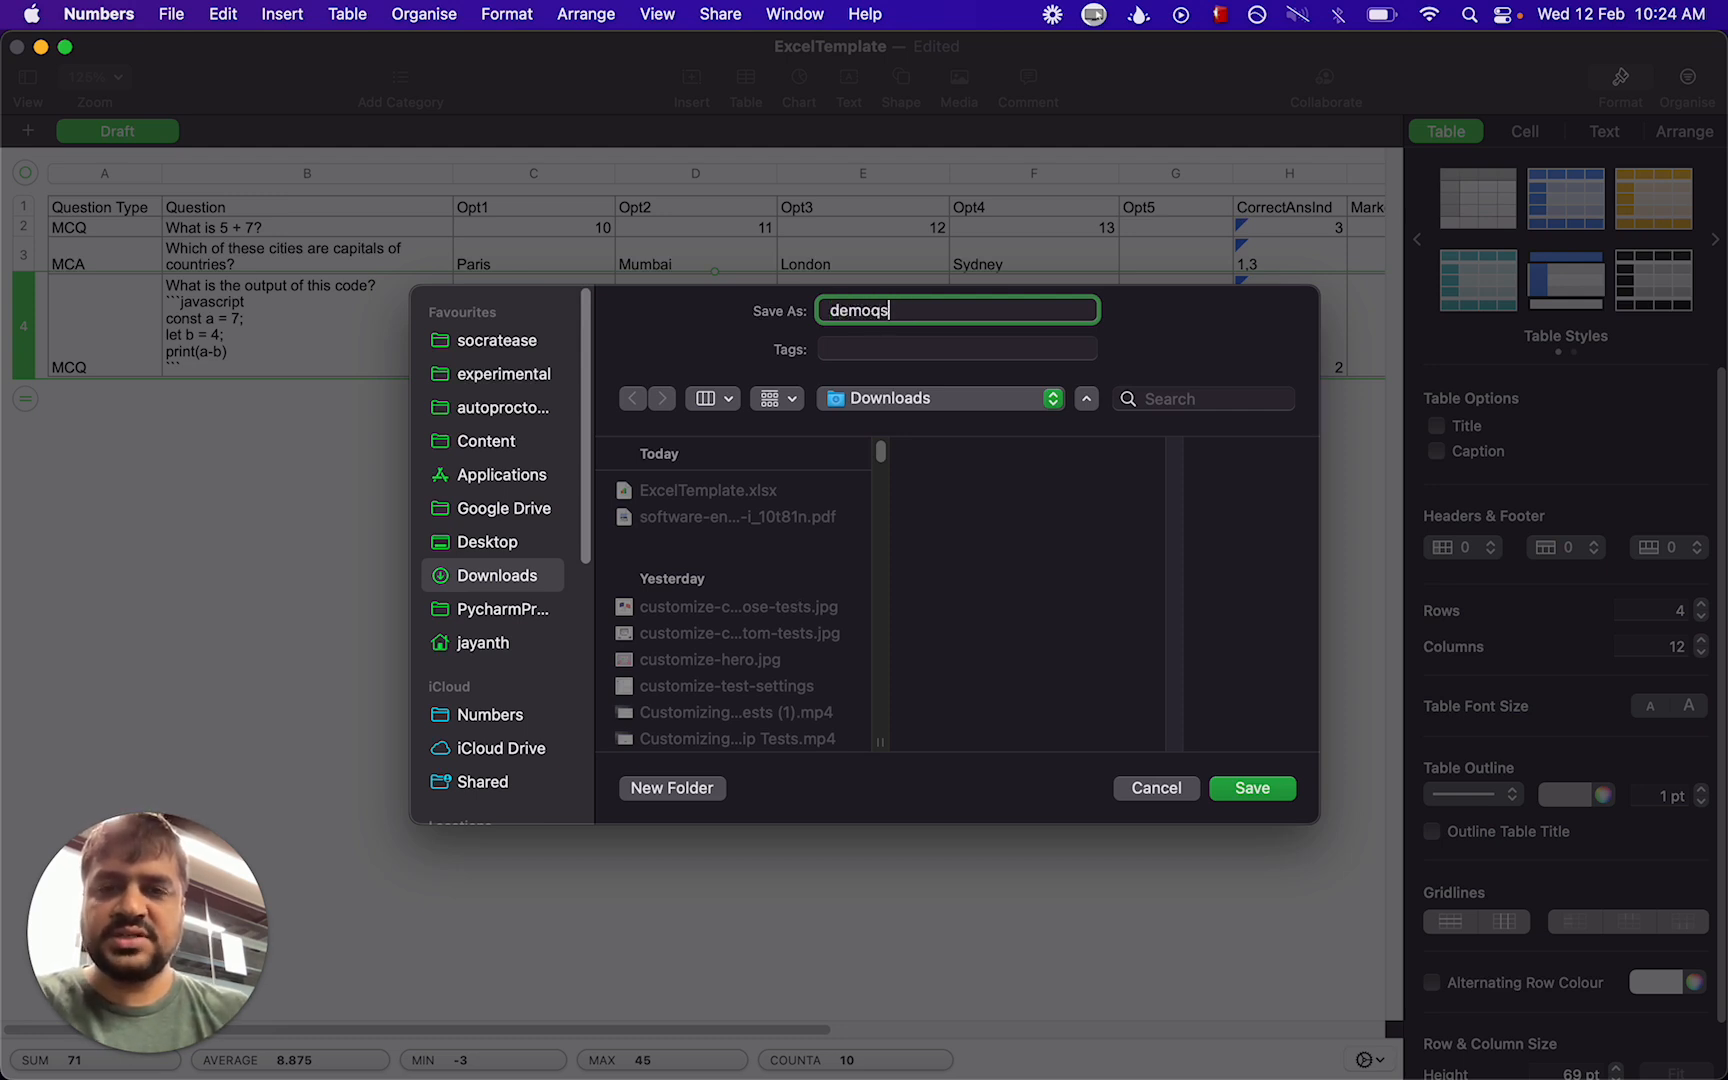
{"action": "left_click", "coordinate": [1251, 788]}
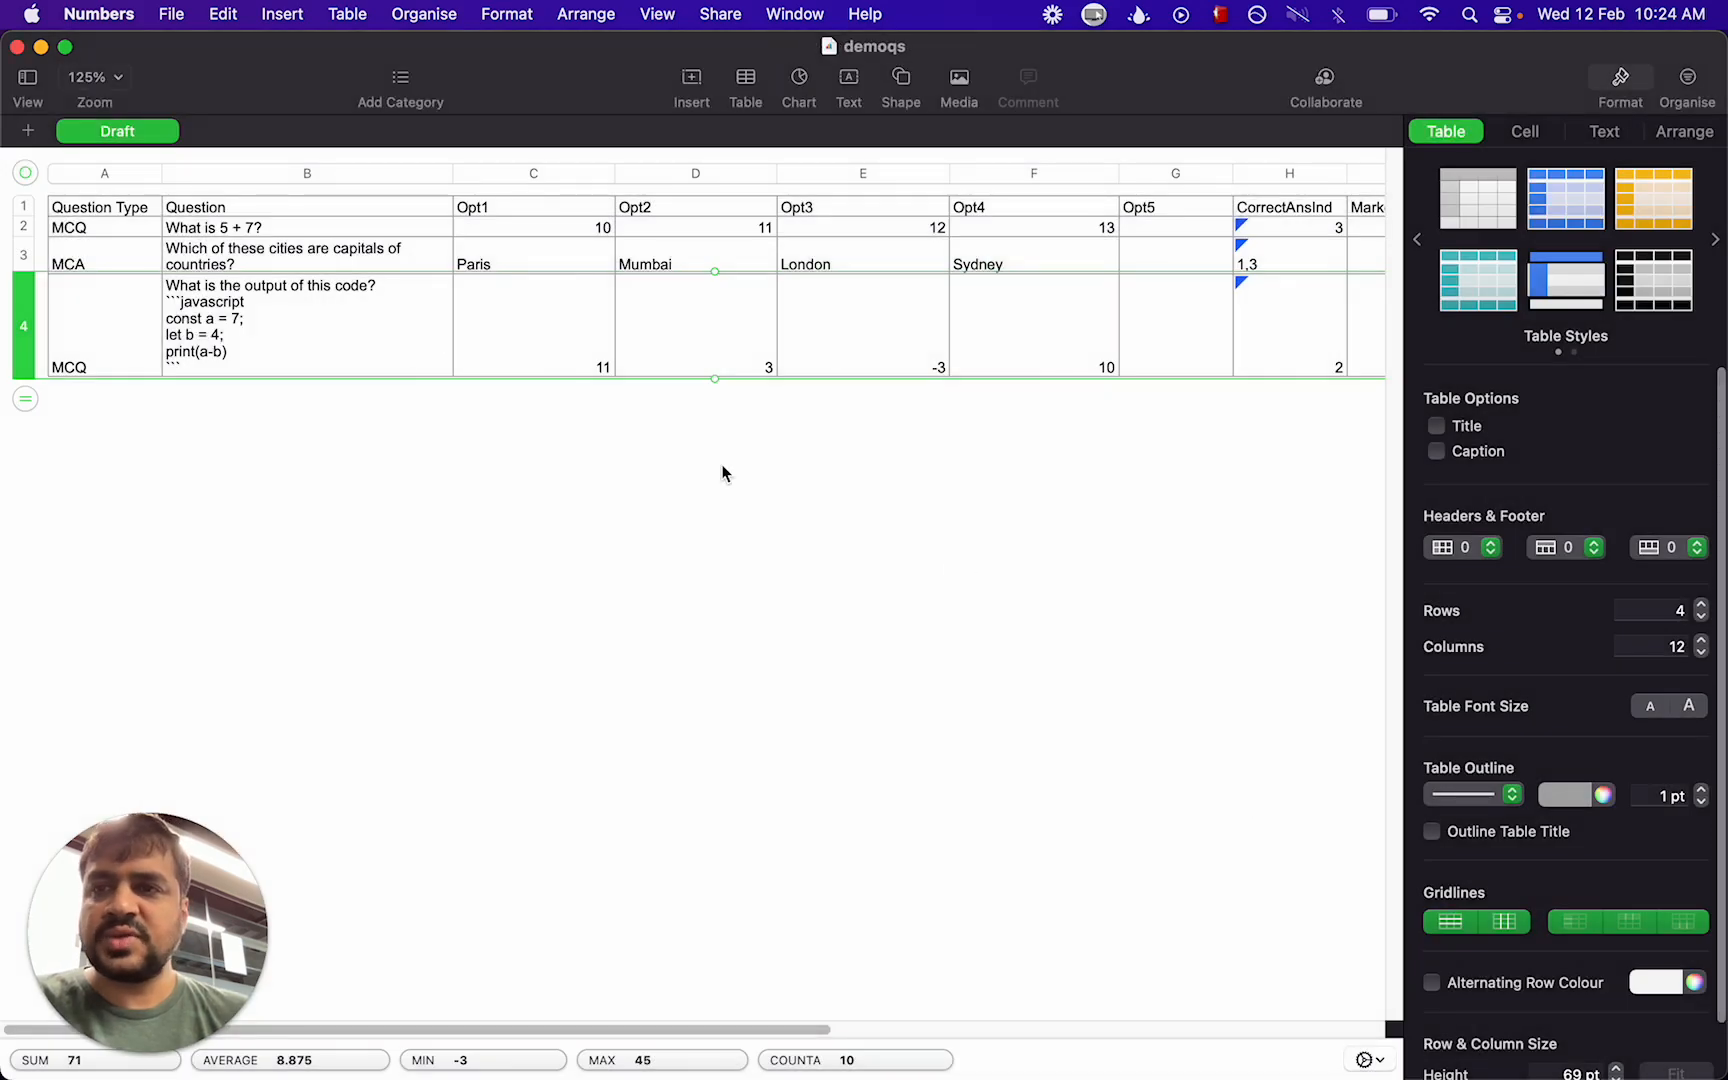
Export the spreadsheet to Excel with one worksheet per table, as demoqs in the Downloads folder
{"action": "left_click", "coordinate": [172, 14]}
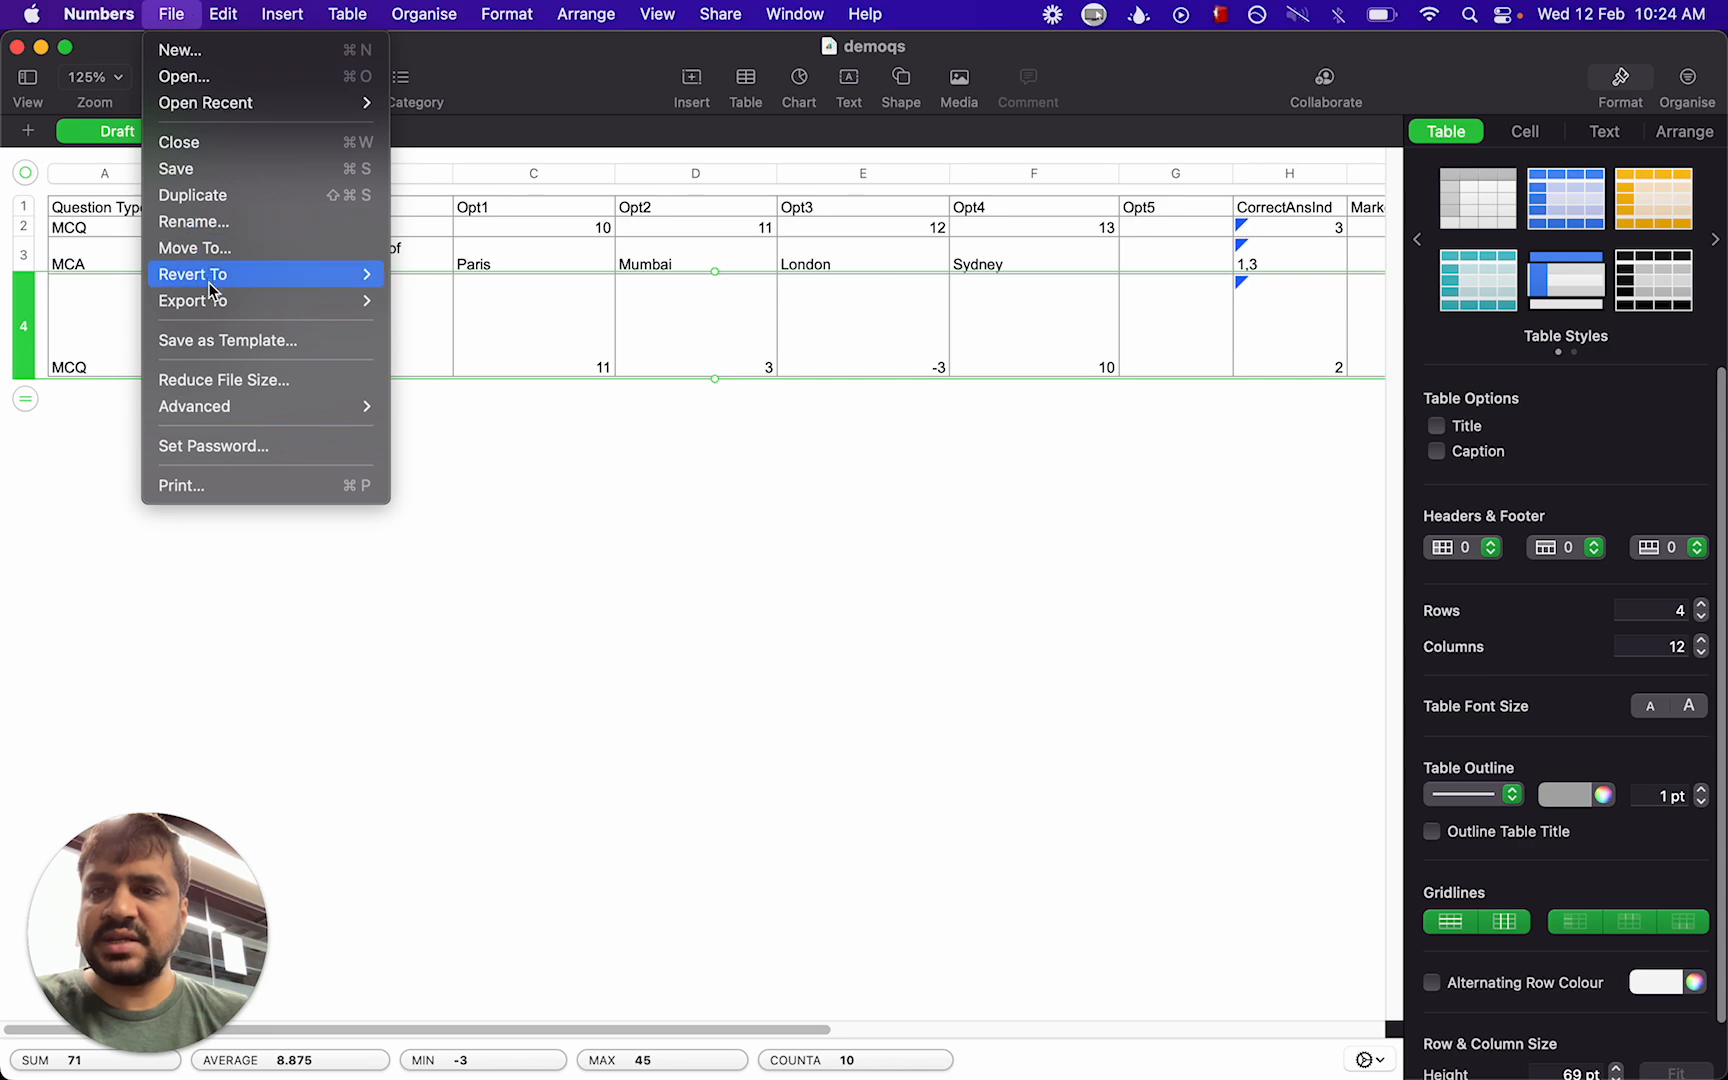
{"action": "left_click", "coordinate": [677, 445]}
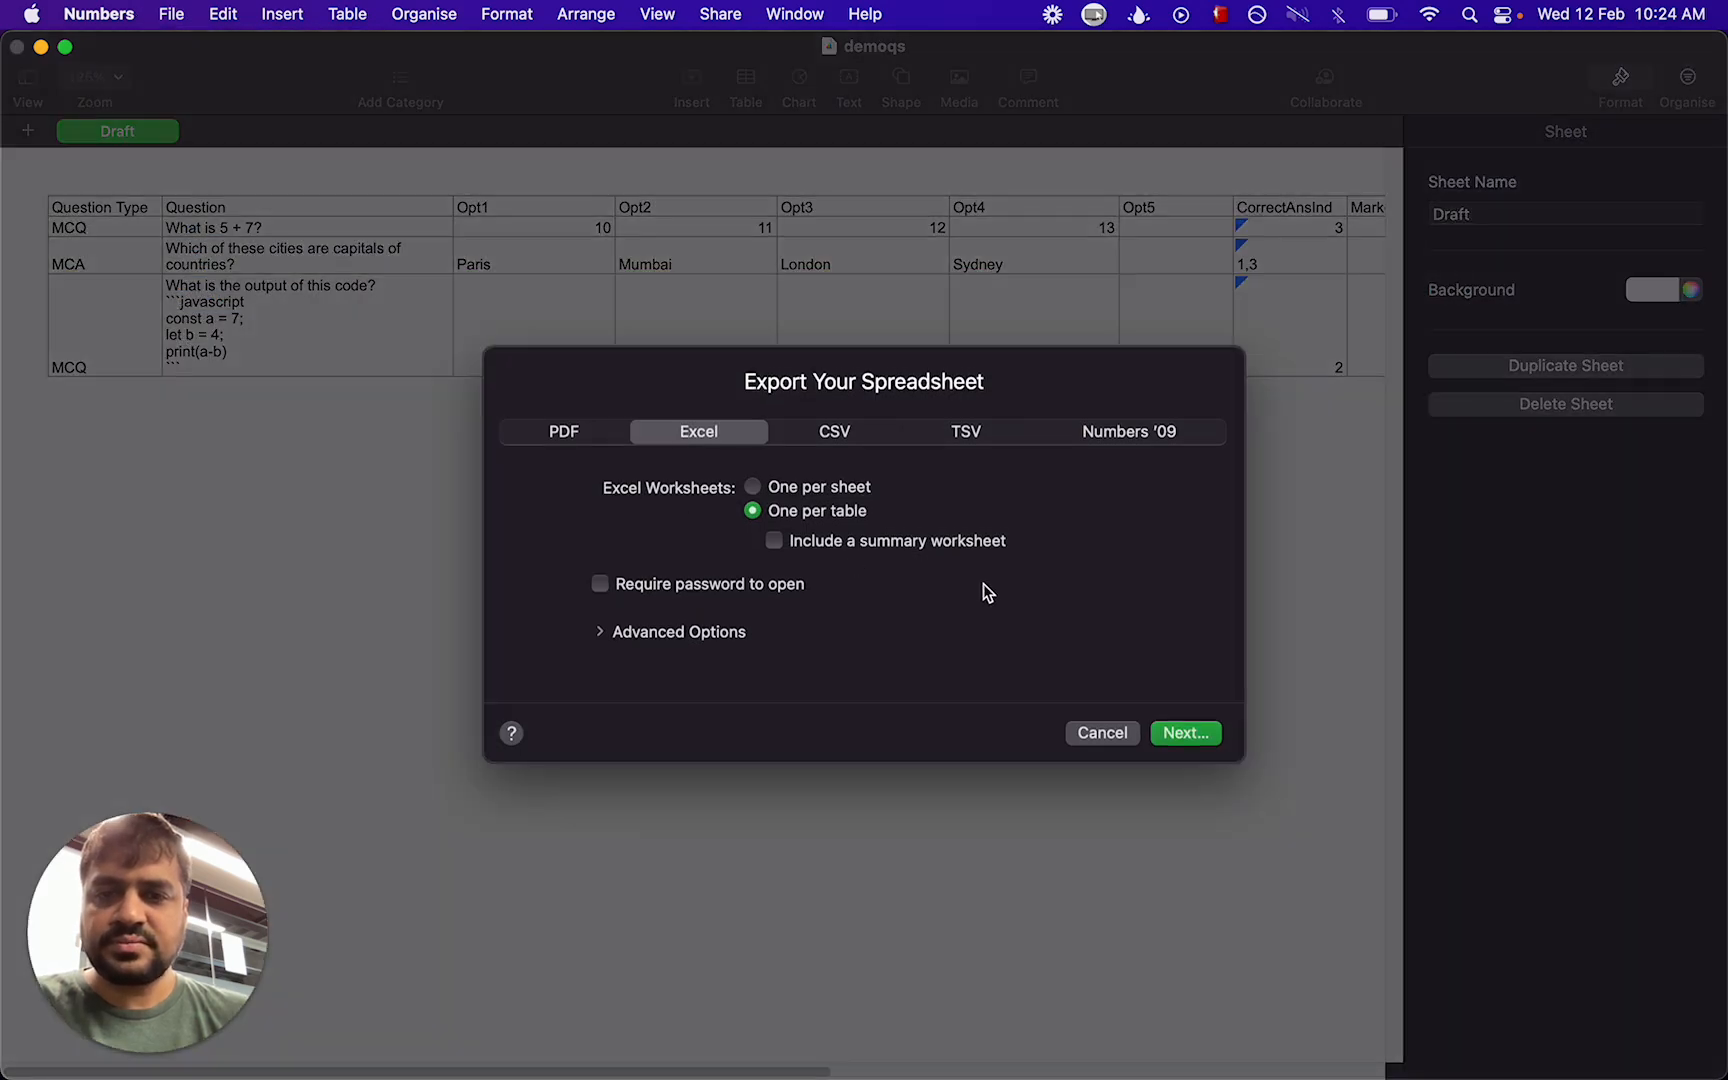
{"action": "left_click", "coordinate": [1207, 733]}
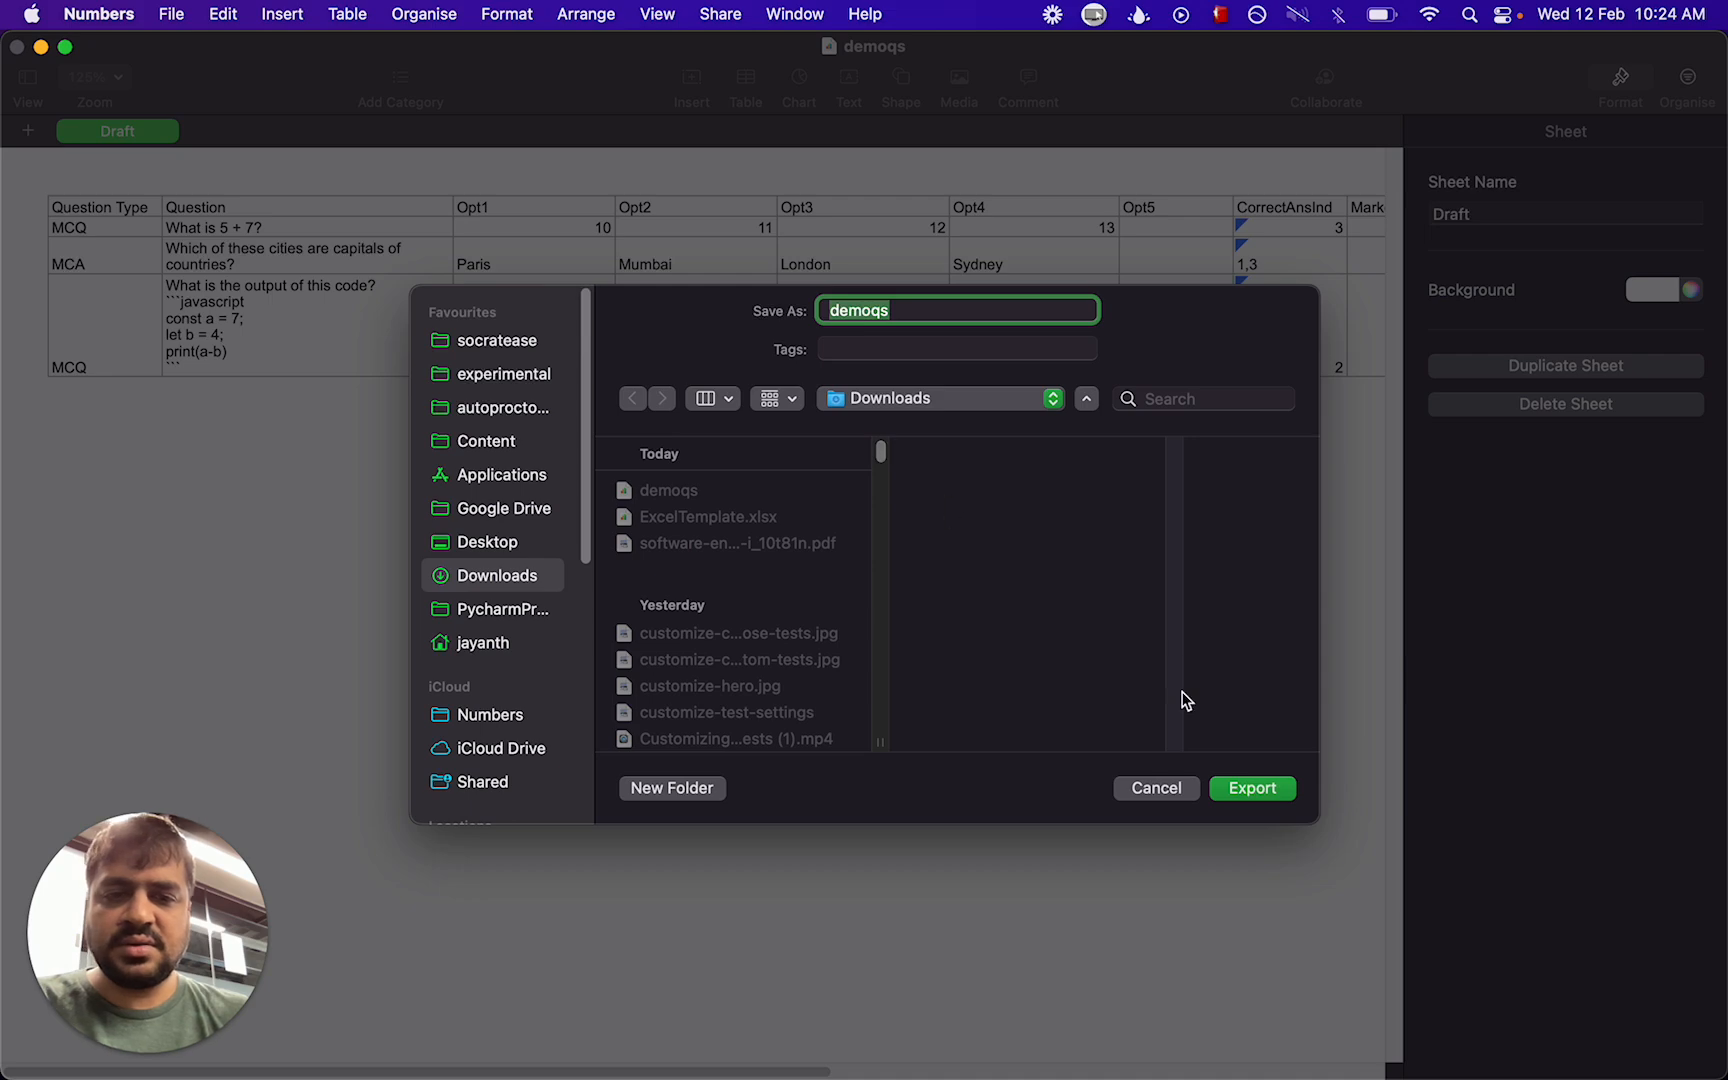
{"action": "left_click", "coordinate": [1237, 789]}
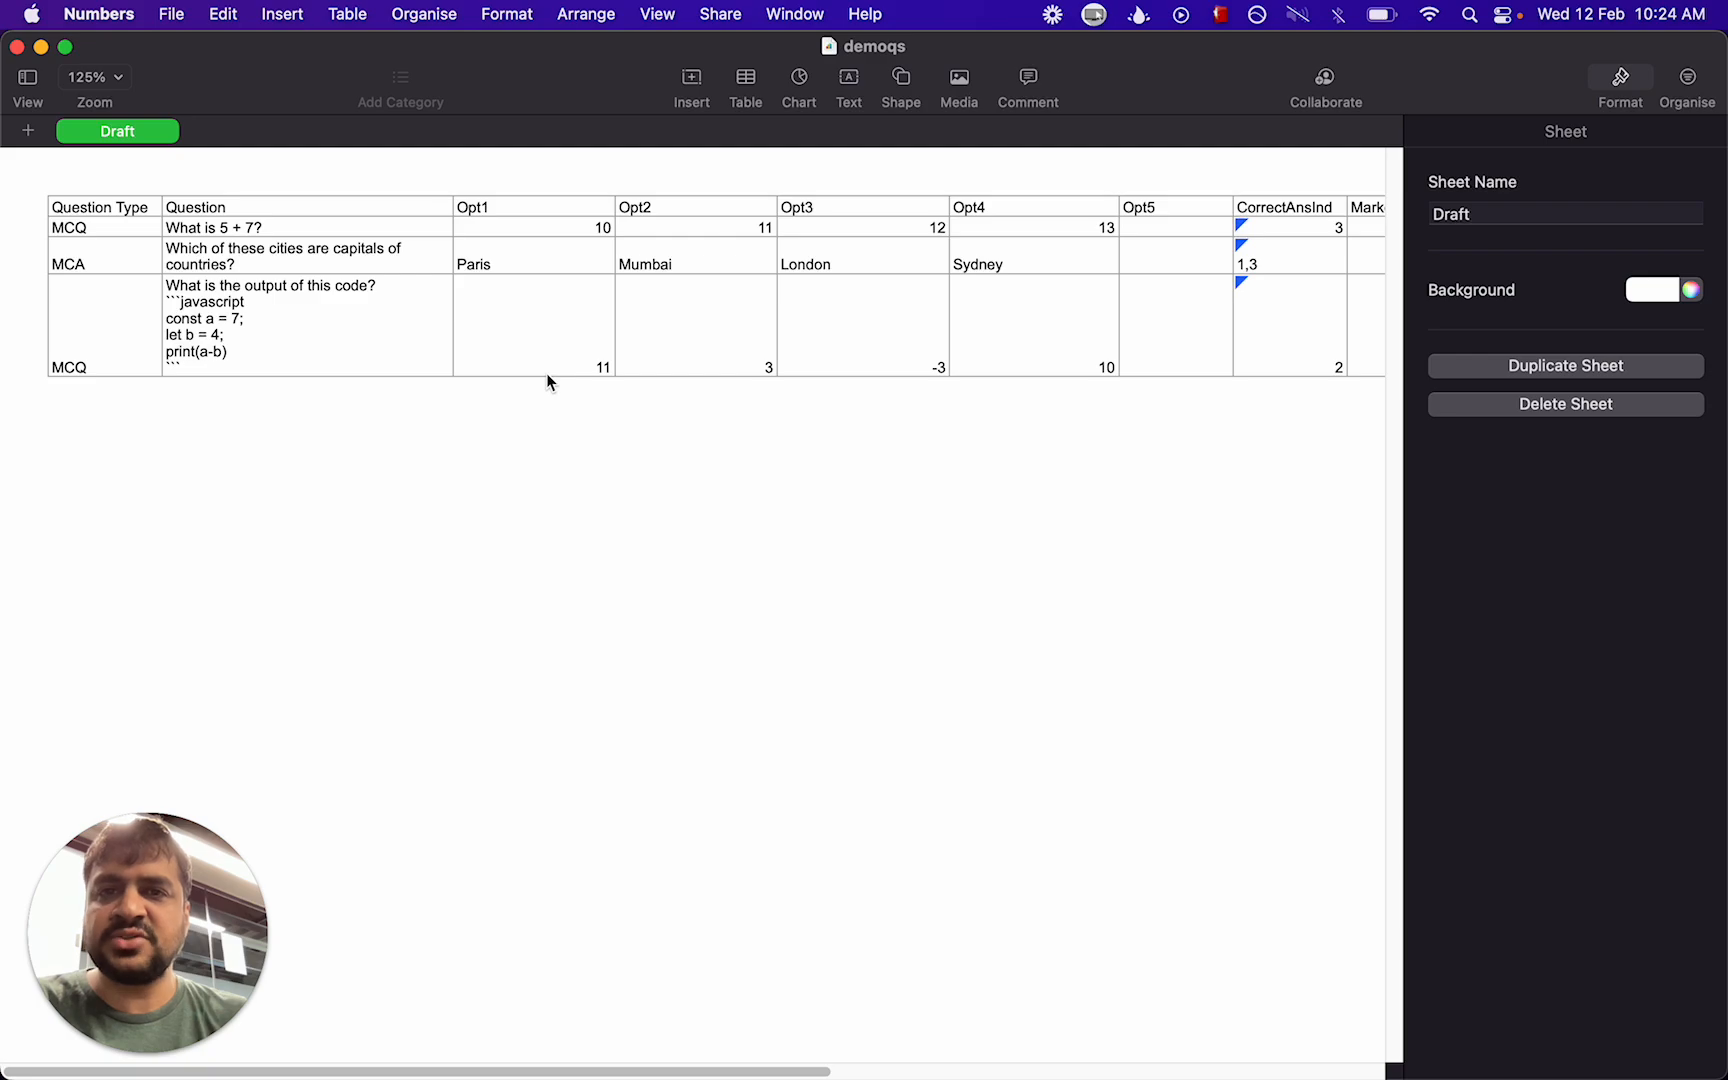
Switch to Chrome and close the grid.png image page to return to the quiz's Excel import dialog
{"action": "key", "text": "ctrl+Up"}
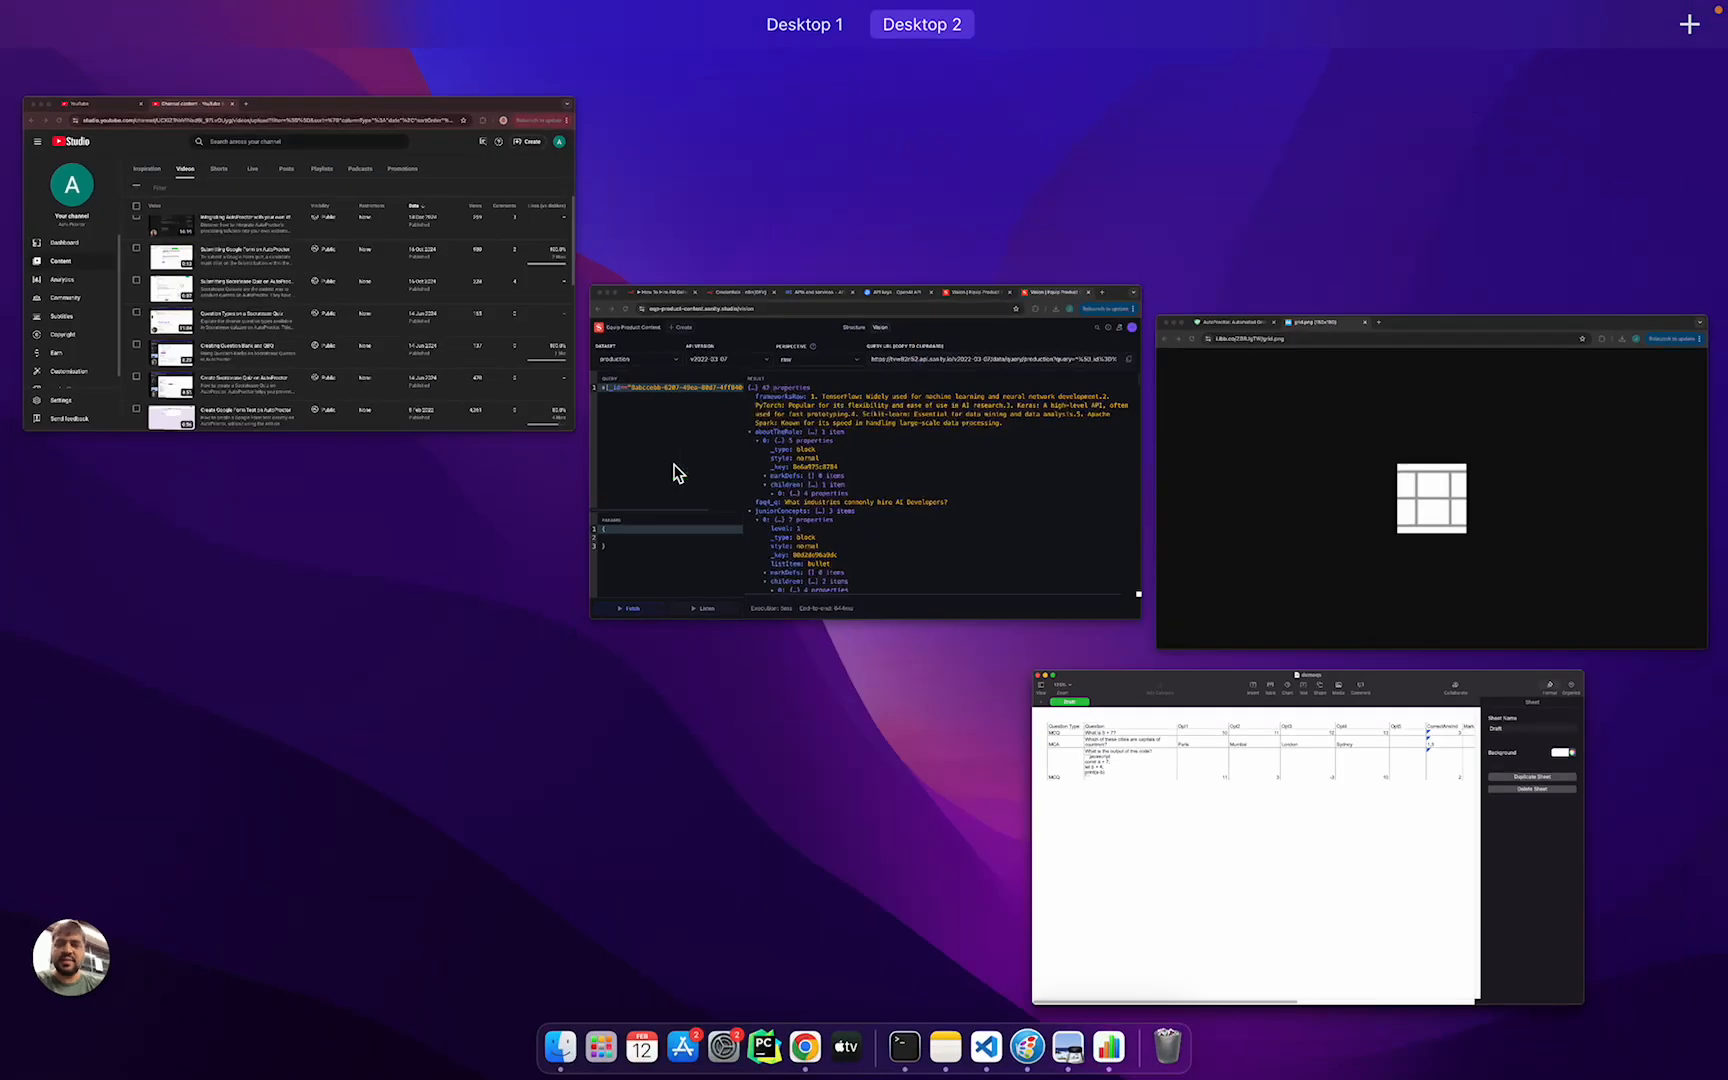
{"action": "left_click", "coordinate": [1292, 521]}
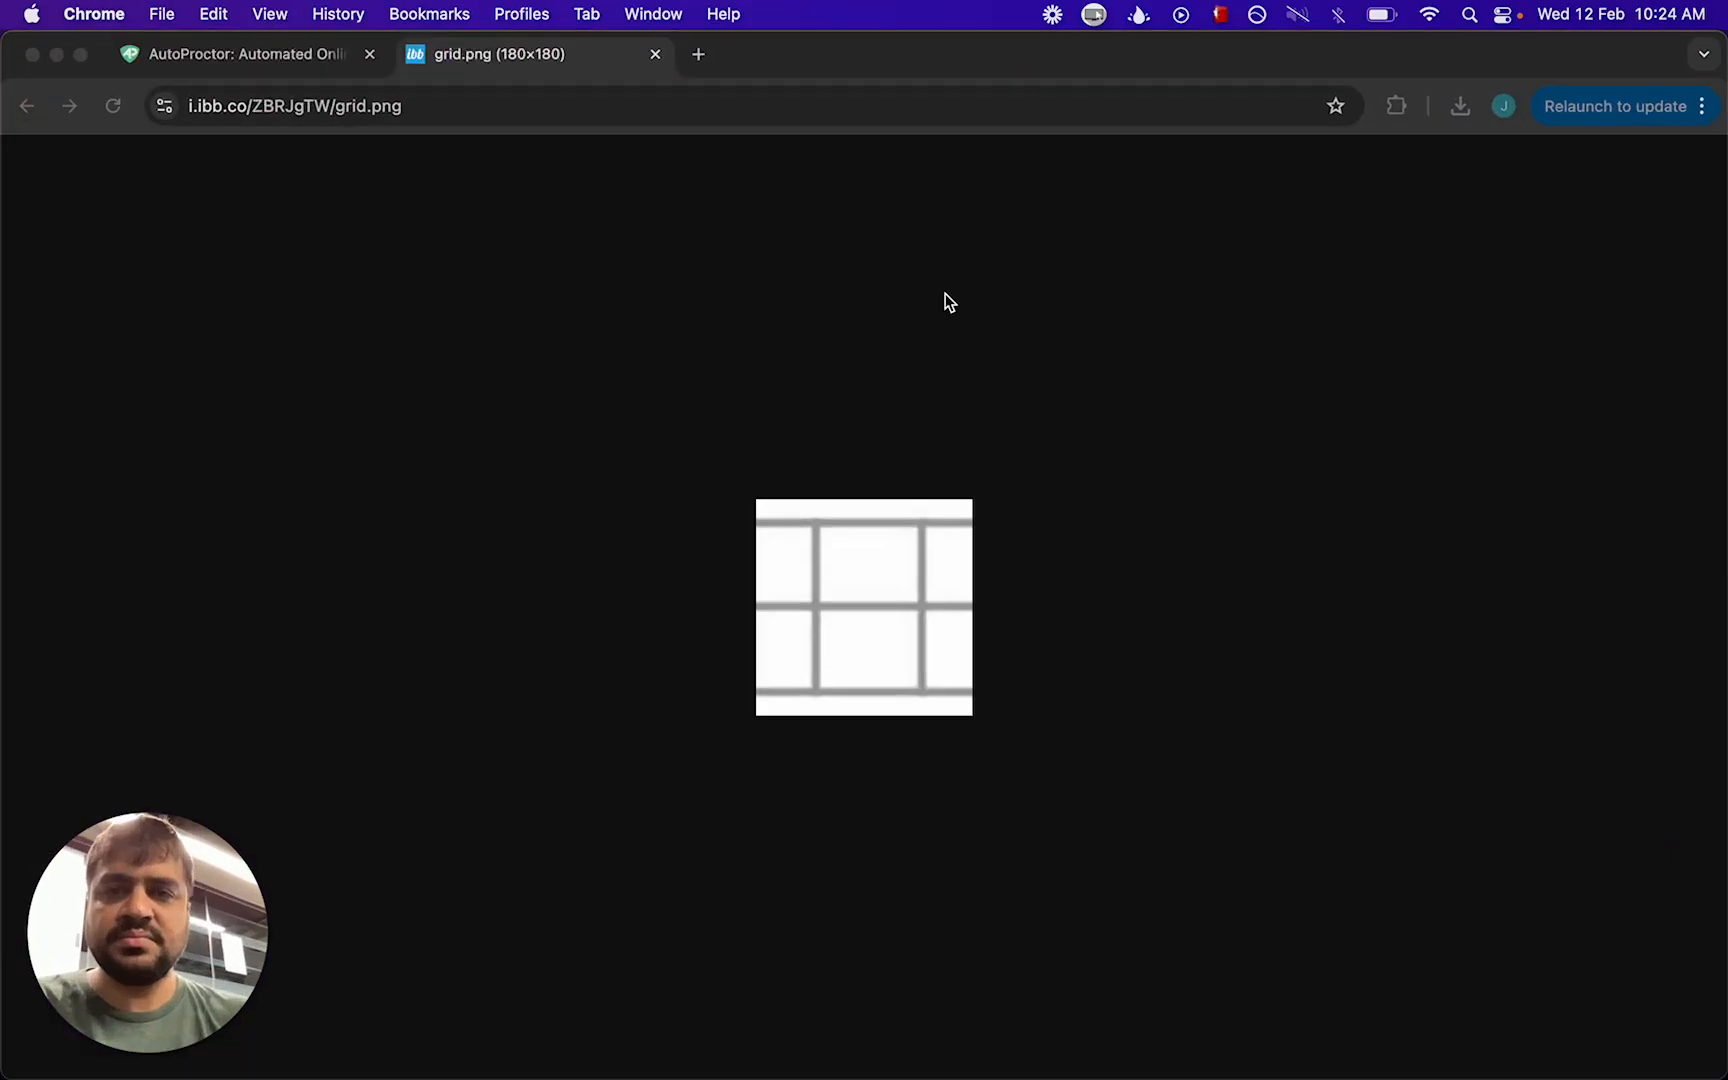
{"action": "left_click", "coordinate": [657, 55]}
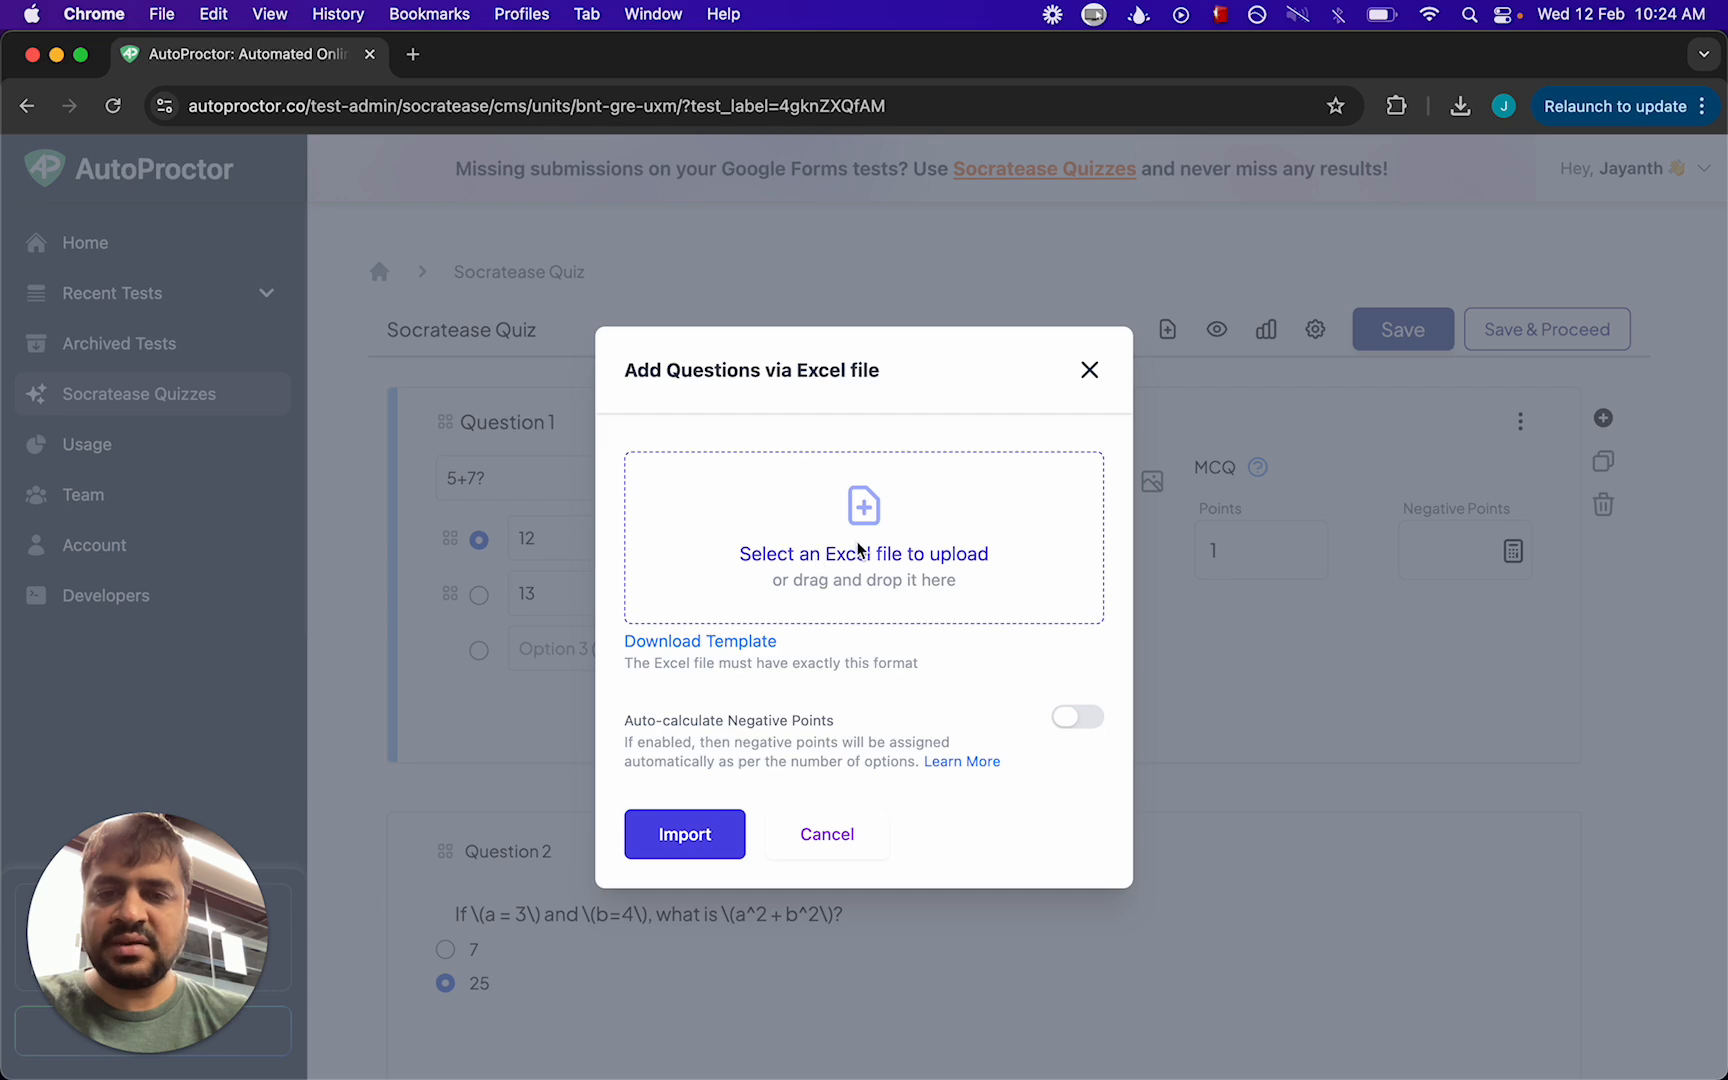
Upload the Excel file demoqs.xlsx from Downloads and import its questions into the Socratease quiz
{"action": "left_click", "coordinate": [810, 525]}
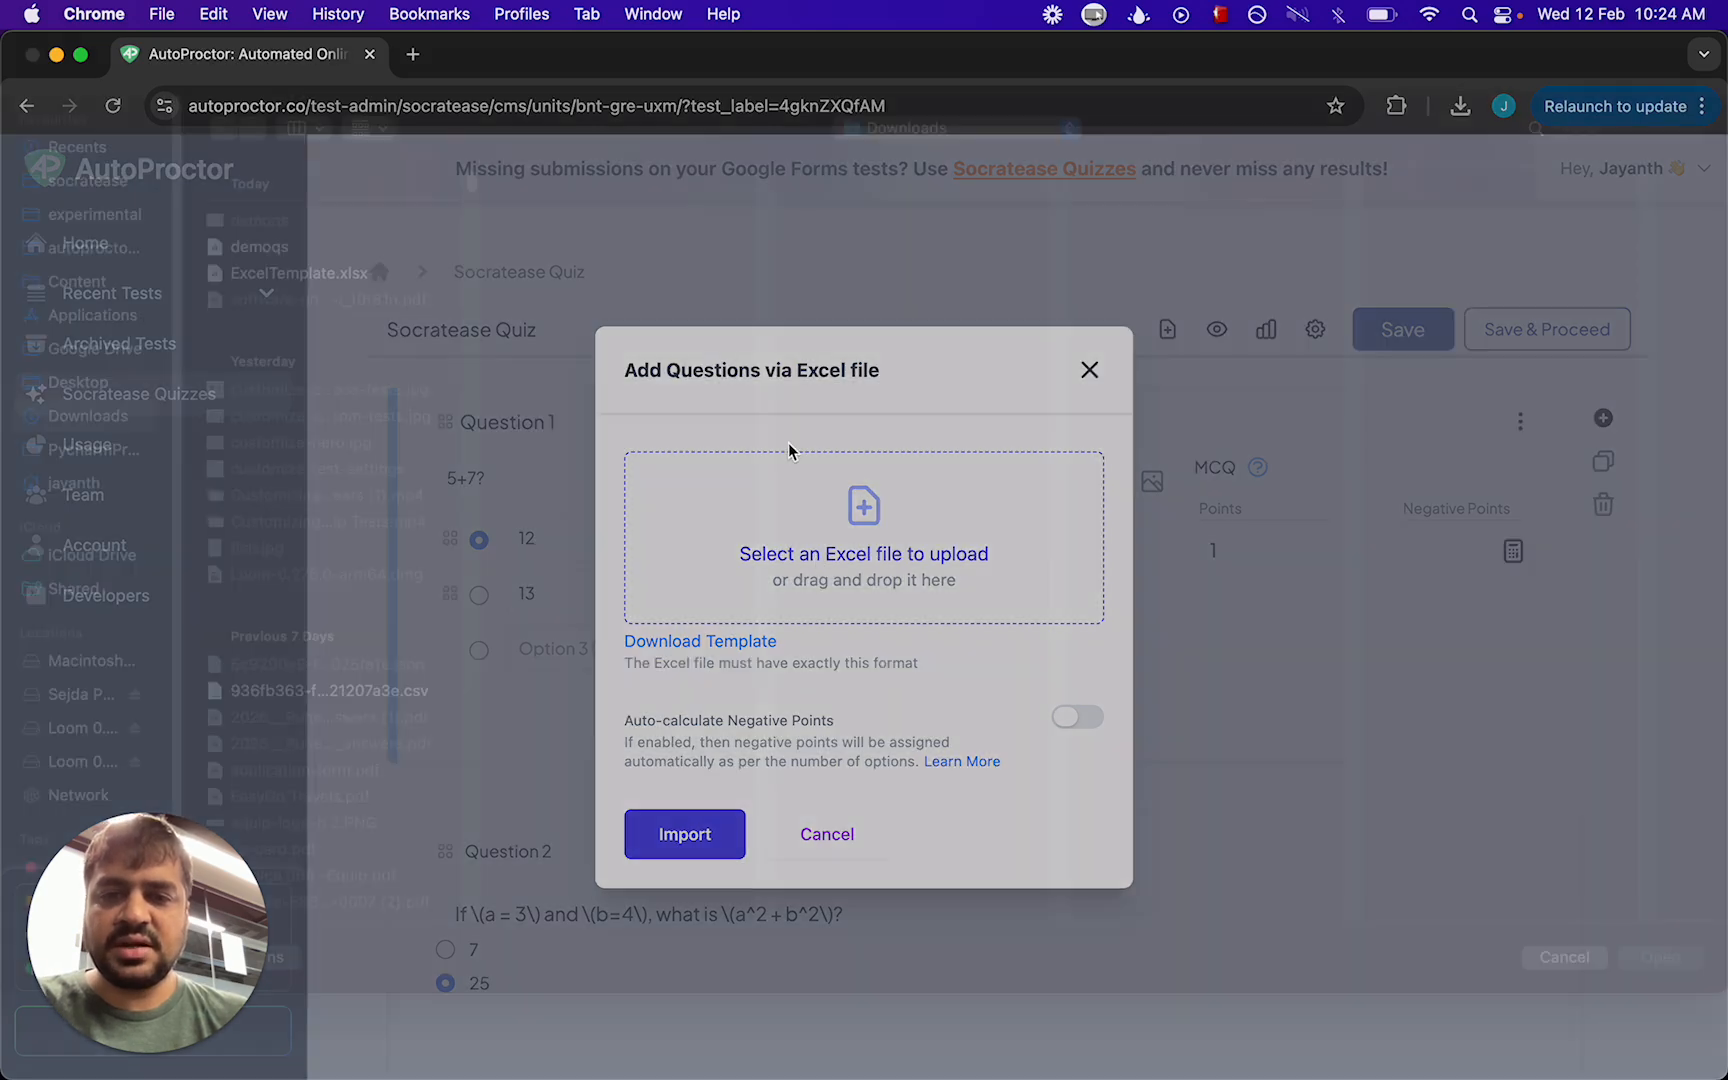
{"action": "left_click", "coordinate": [267, 286]}
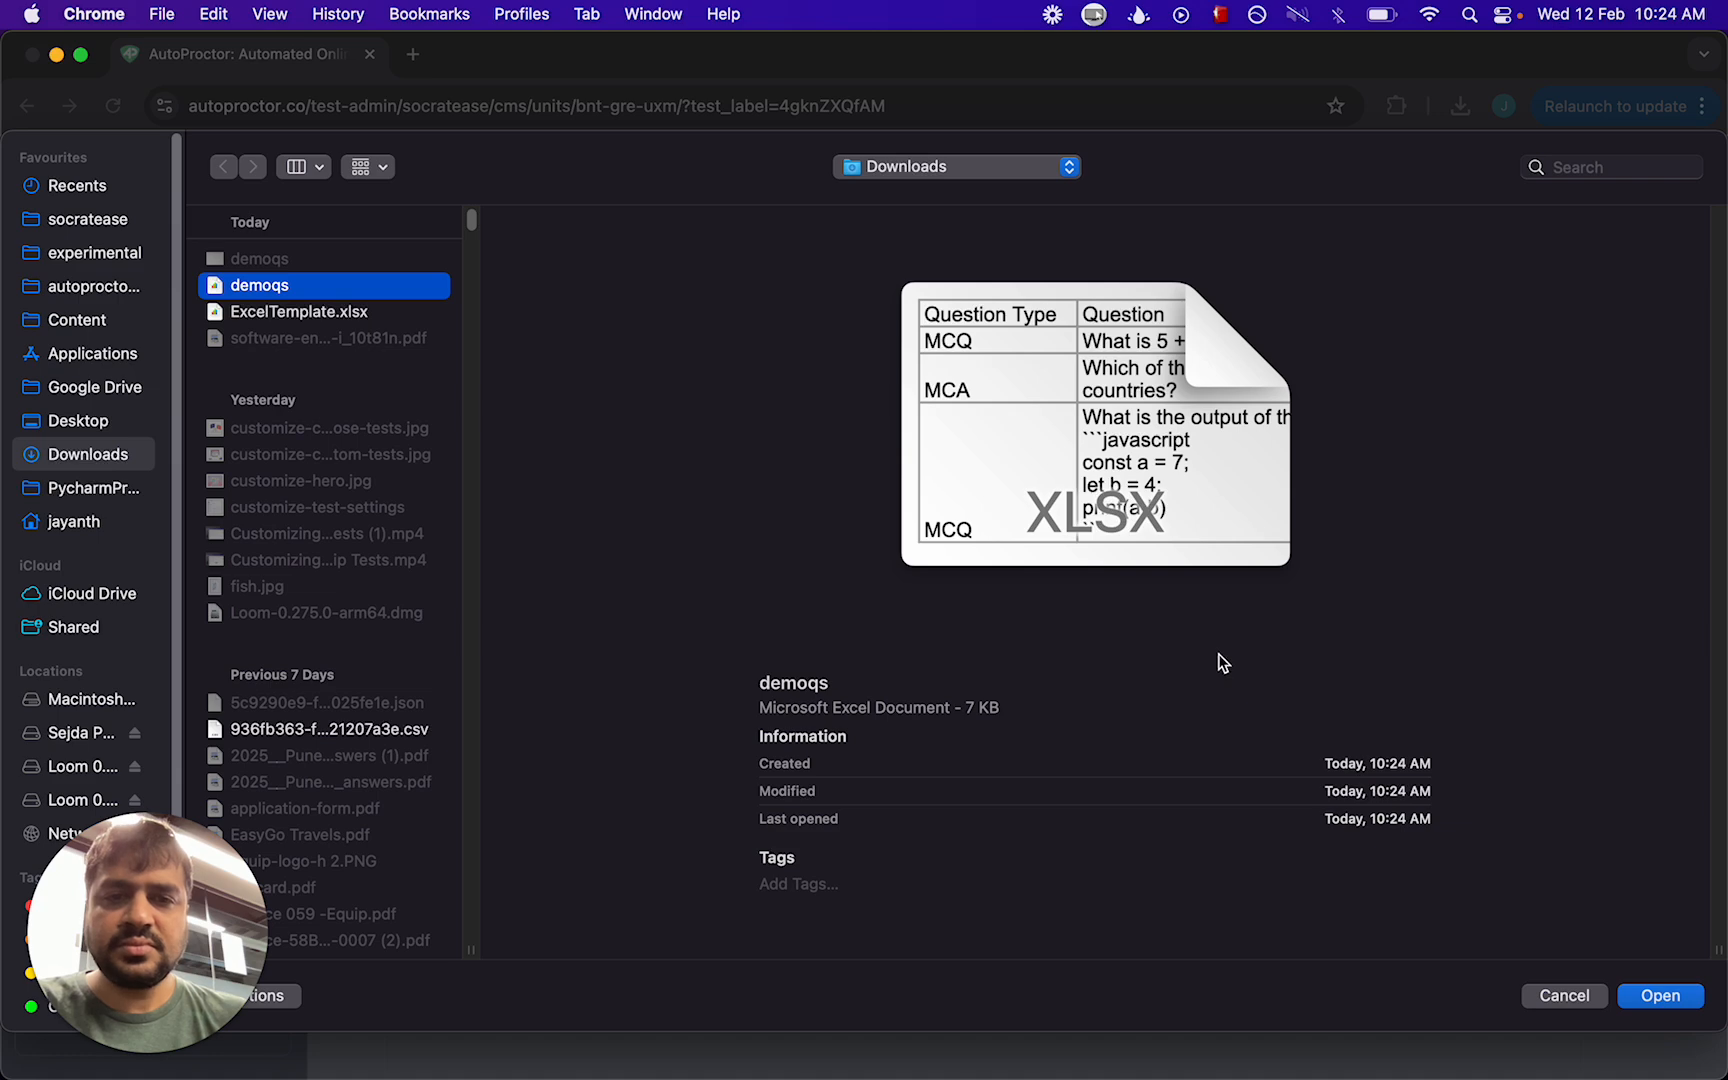
{"action": "left_click", "coordinate": [1652, 995]}
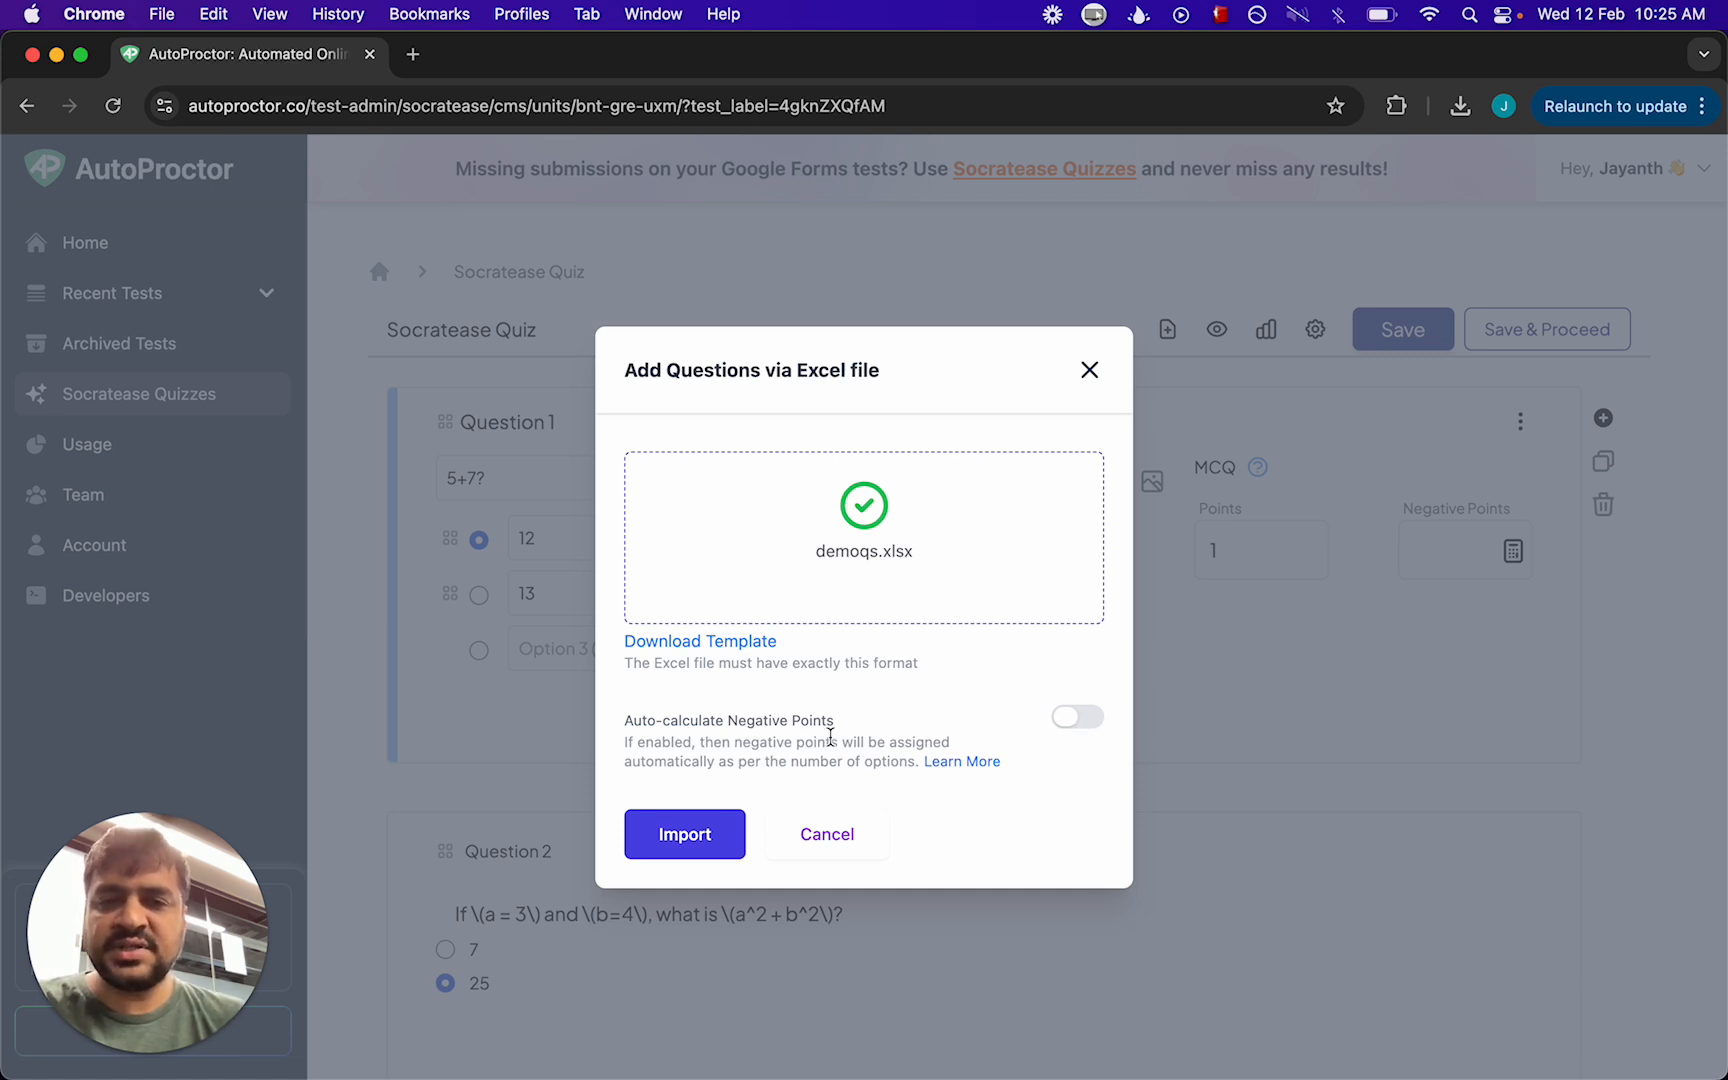
{"action": "left_click", "coordinate": [678, 835]}
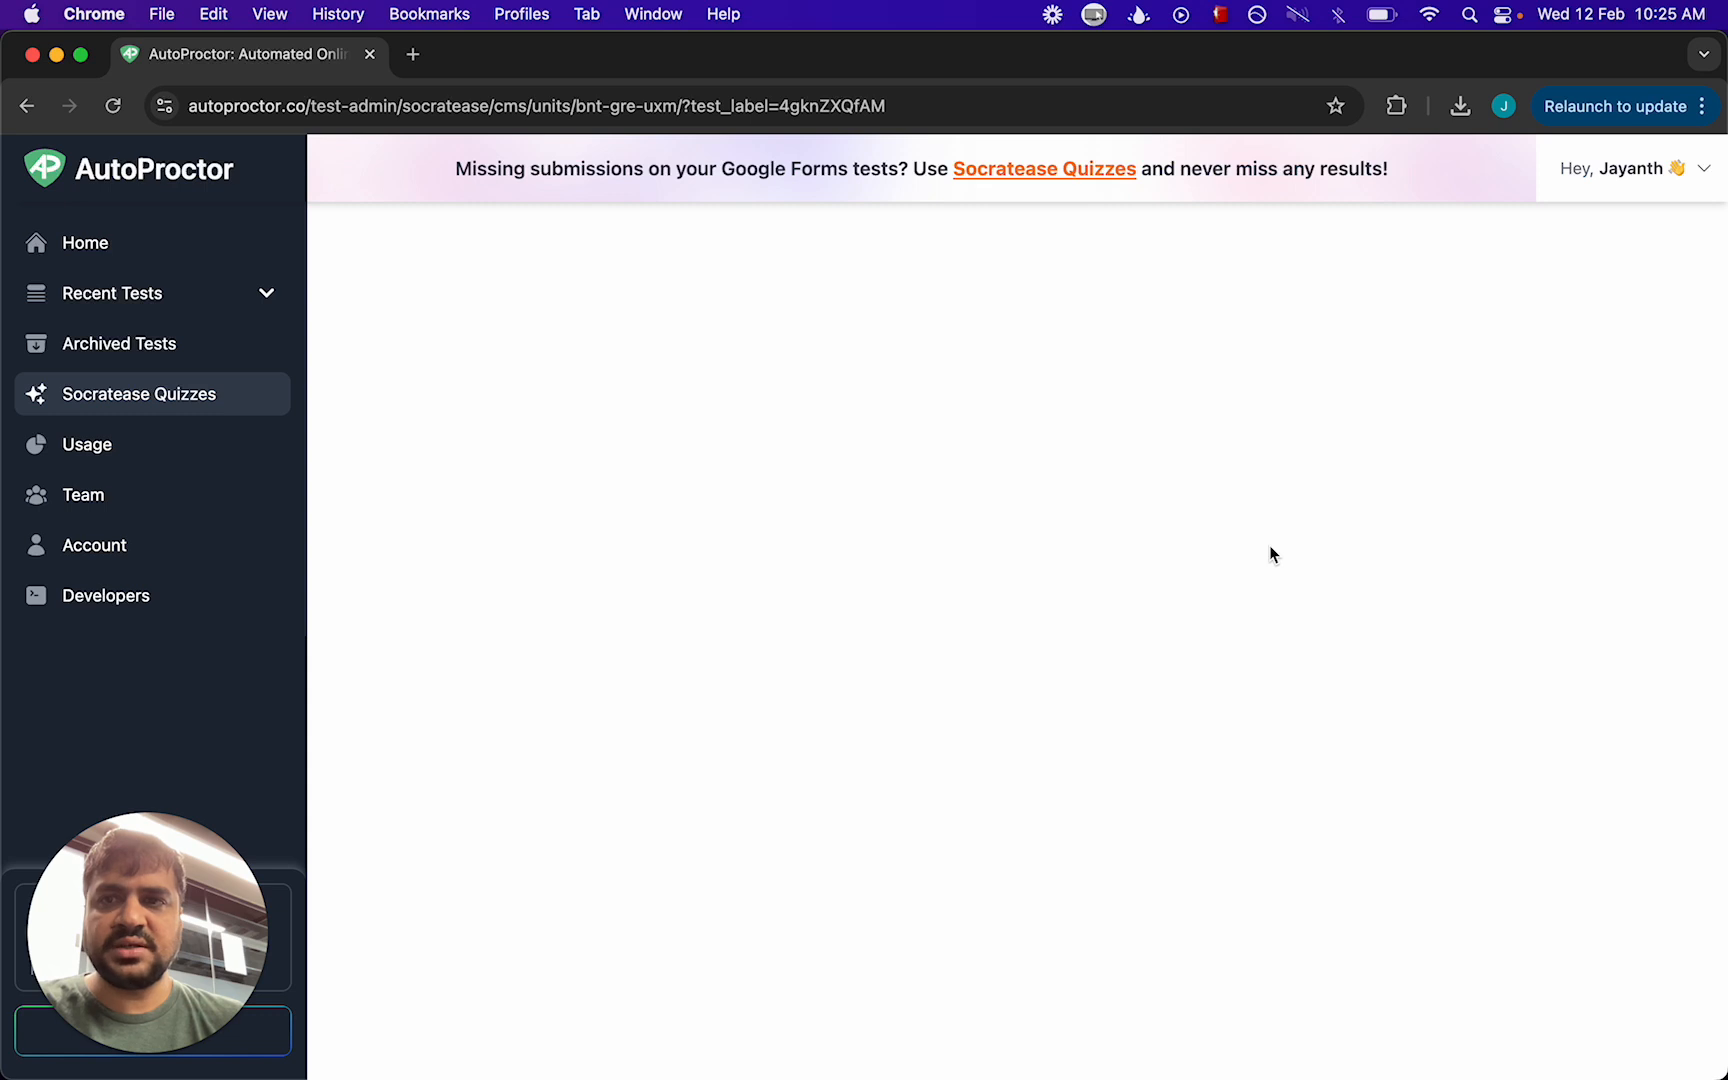
Review the imported questions below Question 2, checking their options, correct answers, points, image and code block
{"action": "scroll", "coordinate": [1269, 545], "scroll_direction": "down", "scroll_amount": 3}
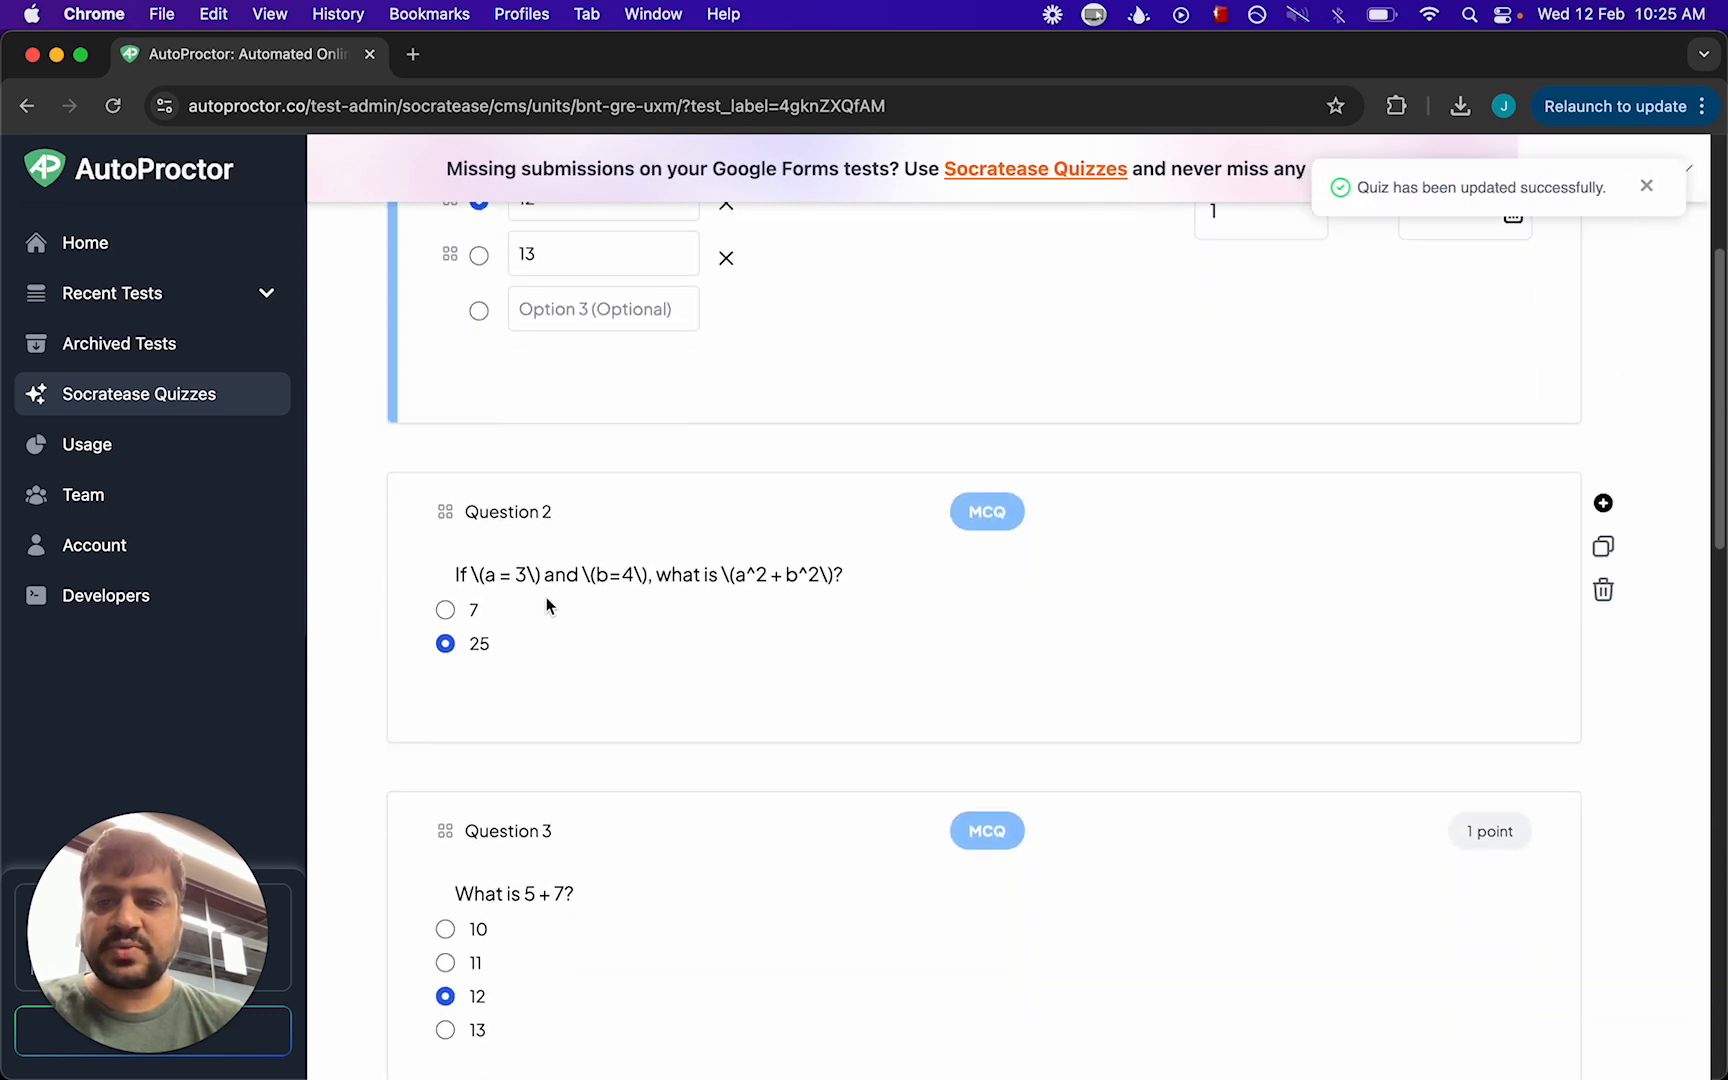
{"action": "scroll", "coordinate": [617, 494], "scroll_direction": "up", "scroll_amount": 3}
{"action": "scroll", "coordinate": [619, 497], "scroll_direction": "up", "scroll_amount": 1}
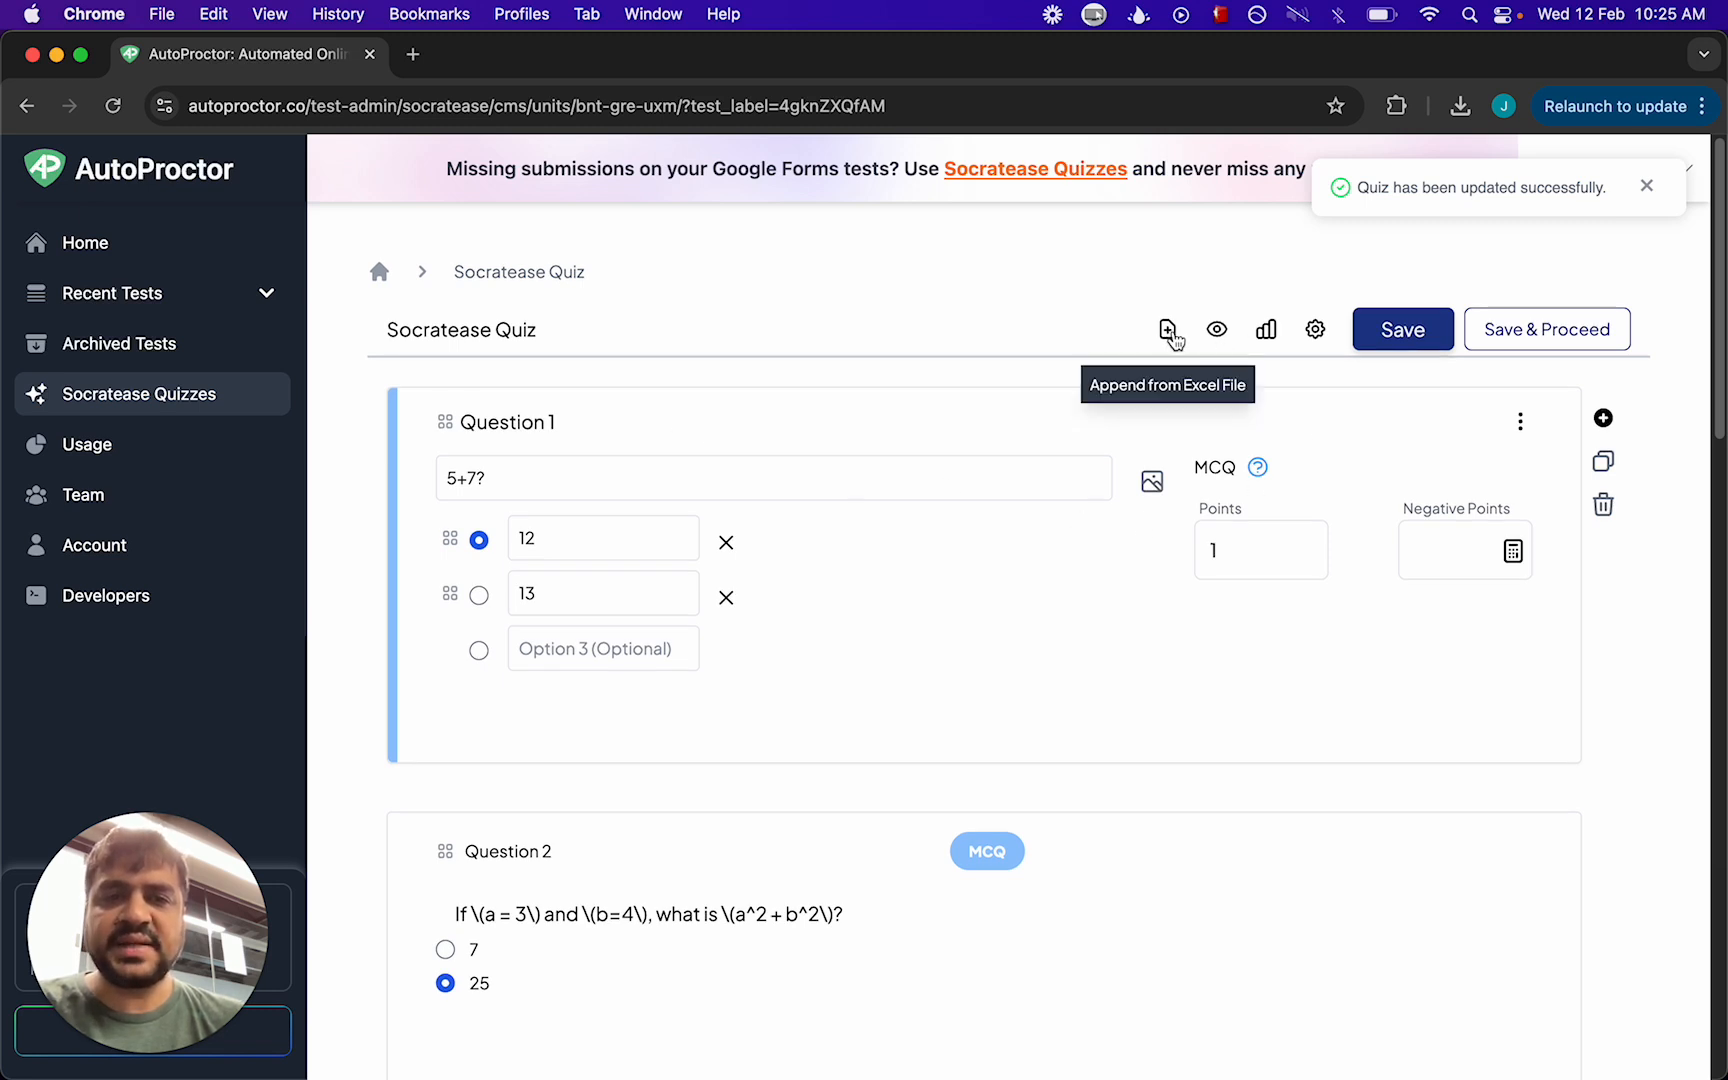
{"action": "scroll", "coordinate": [929, 645], "scroll_direction": "down", "scroll_amount": 6}
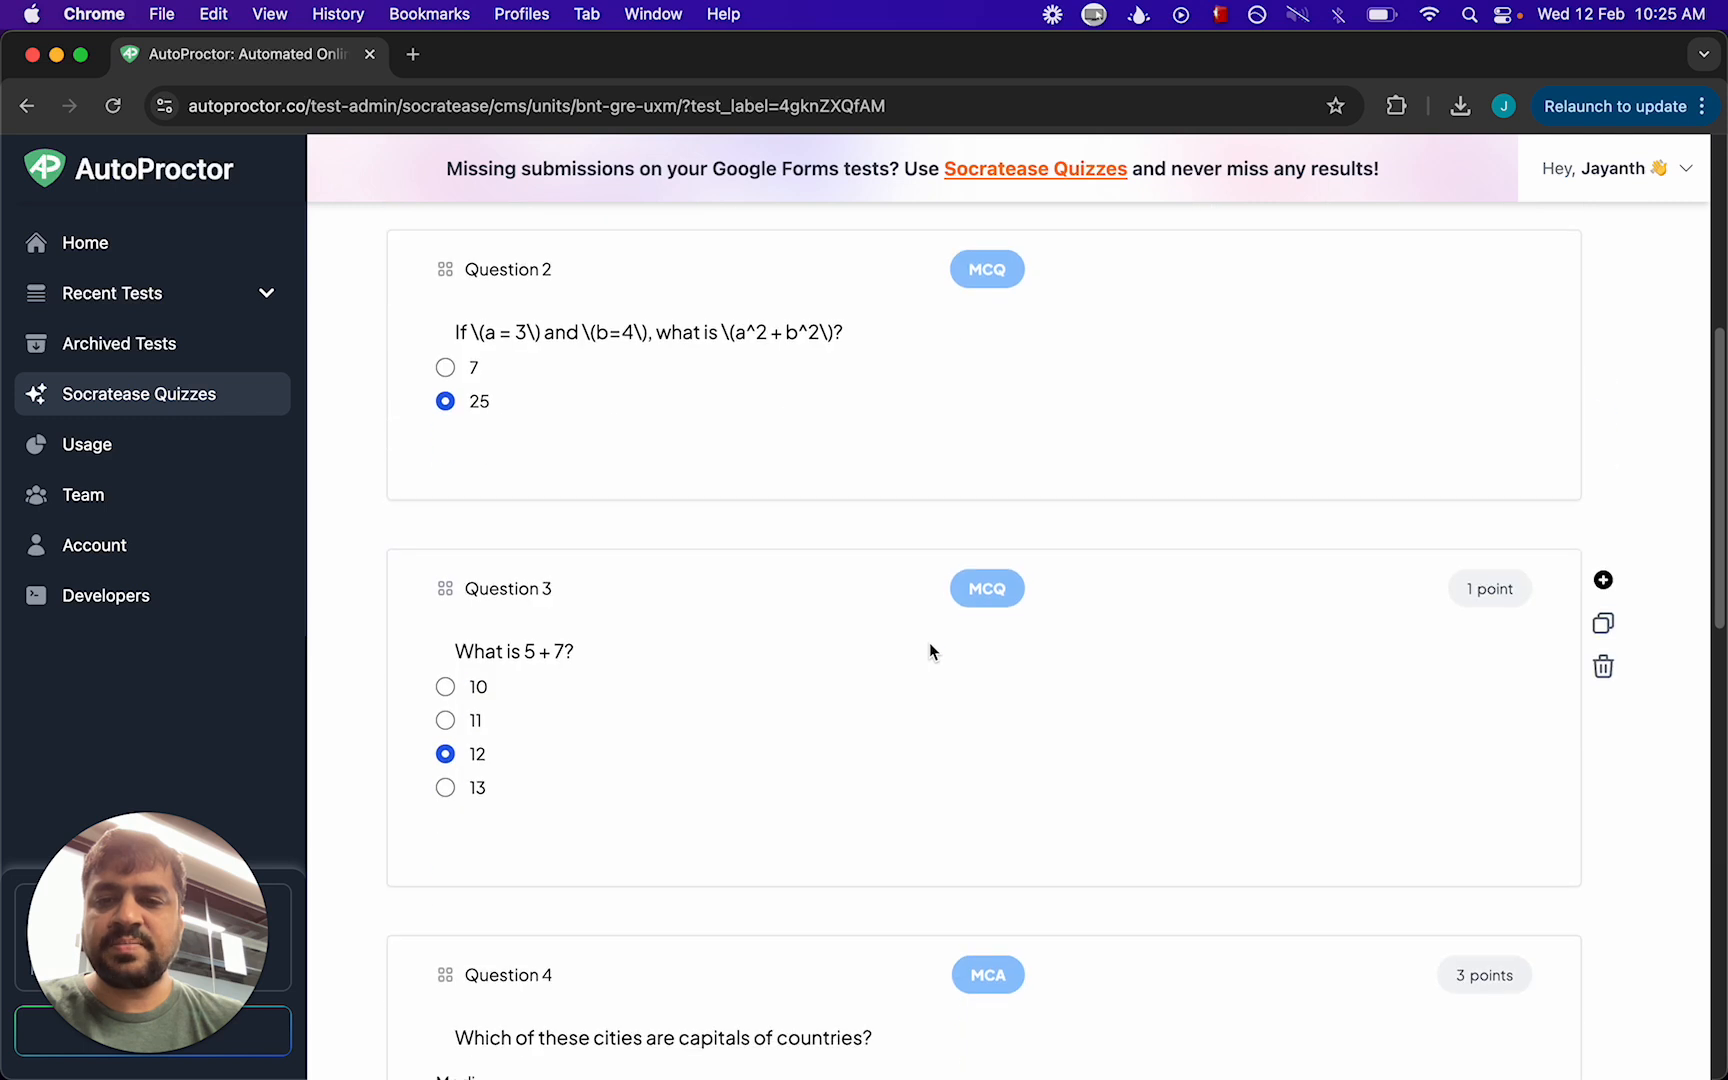
{"action": "scroll", "coordinate": [622, 673], "scroll_direction": "down", "scroll_amount": 4}
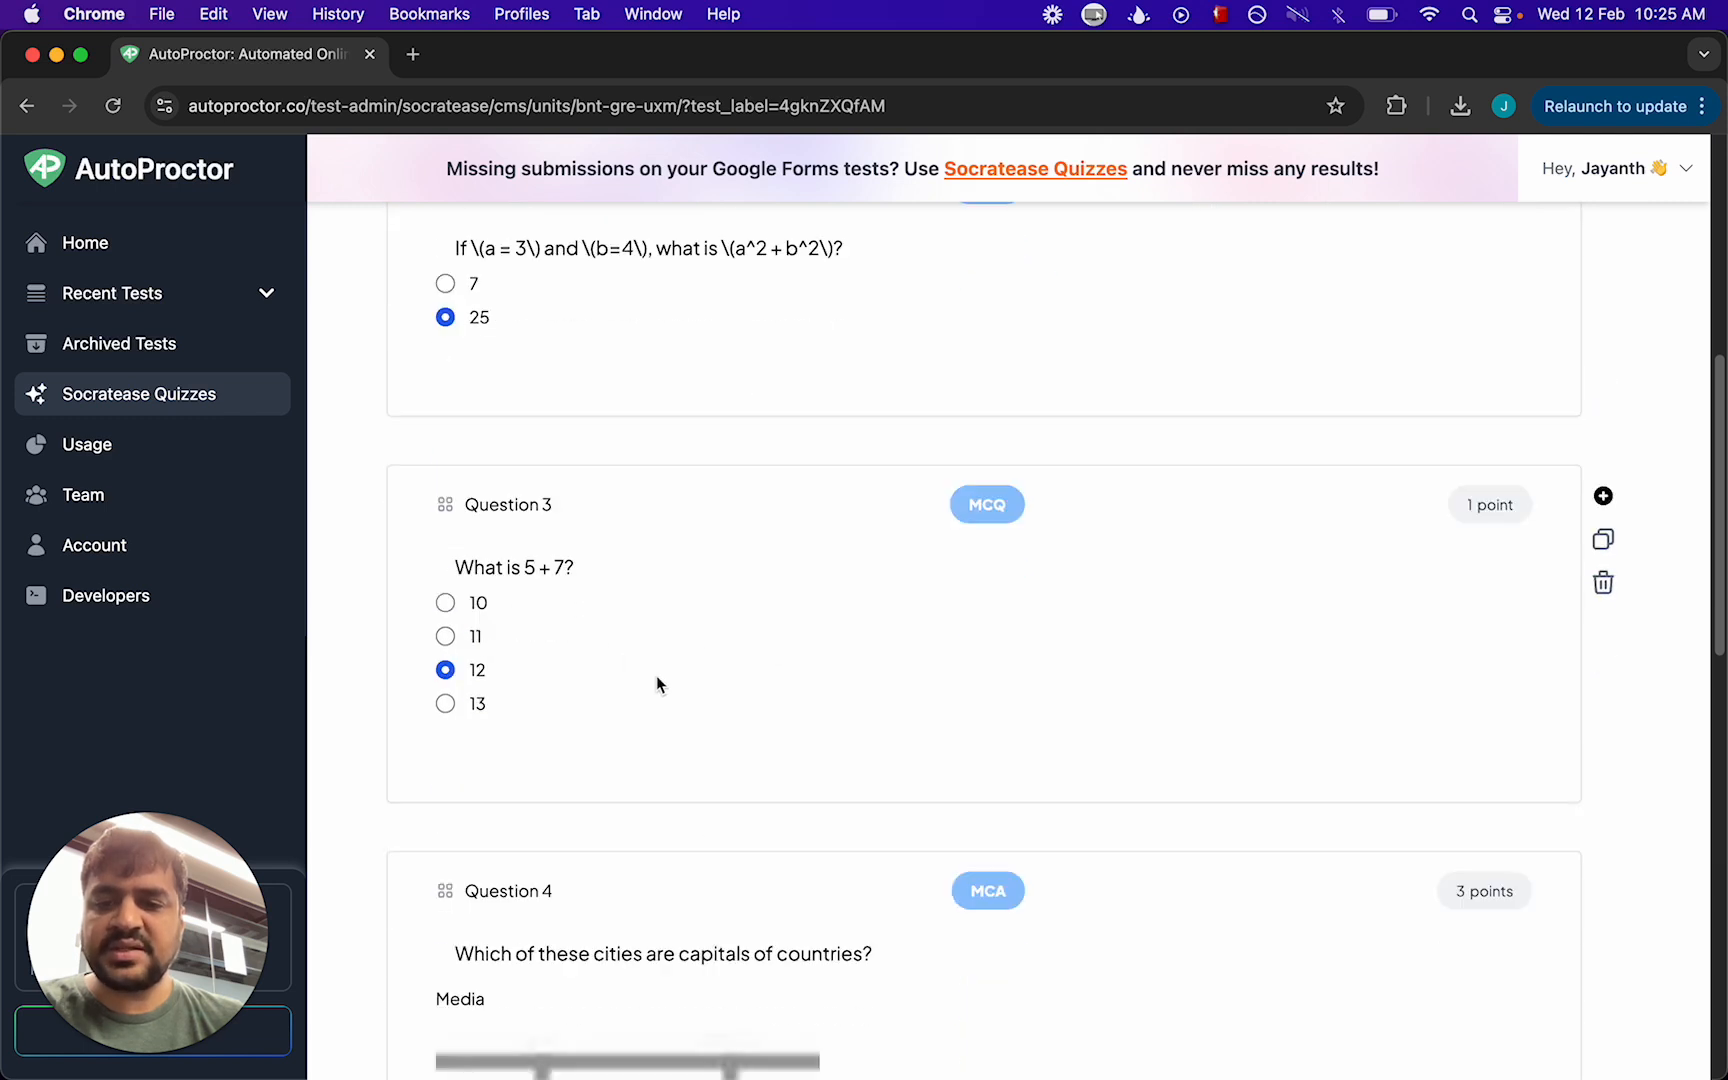
{"action": "scroll", "coordinate": [924, 798], "scroll_direction": "down", "scroll_amount": 1}
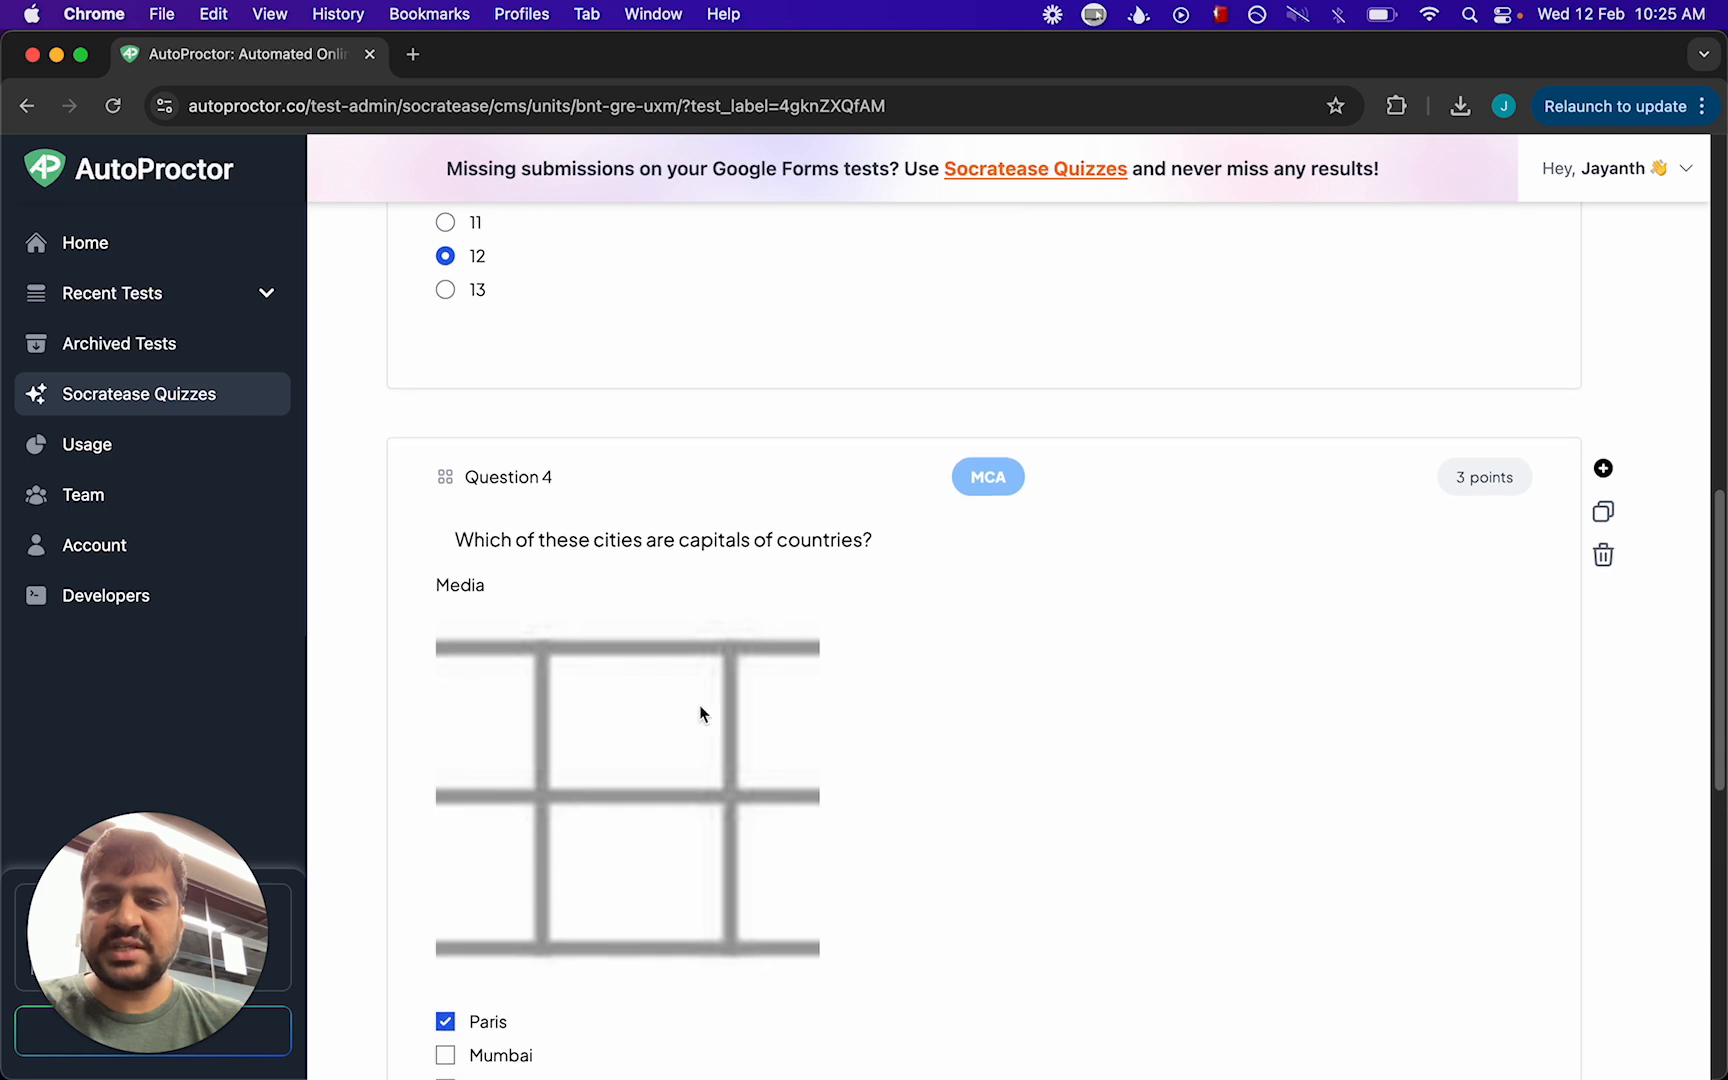
{"action": "scroll", "coordinate": [885, 720], "scroll_direction": "down", "scroll_amount": 6}
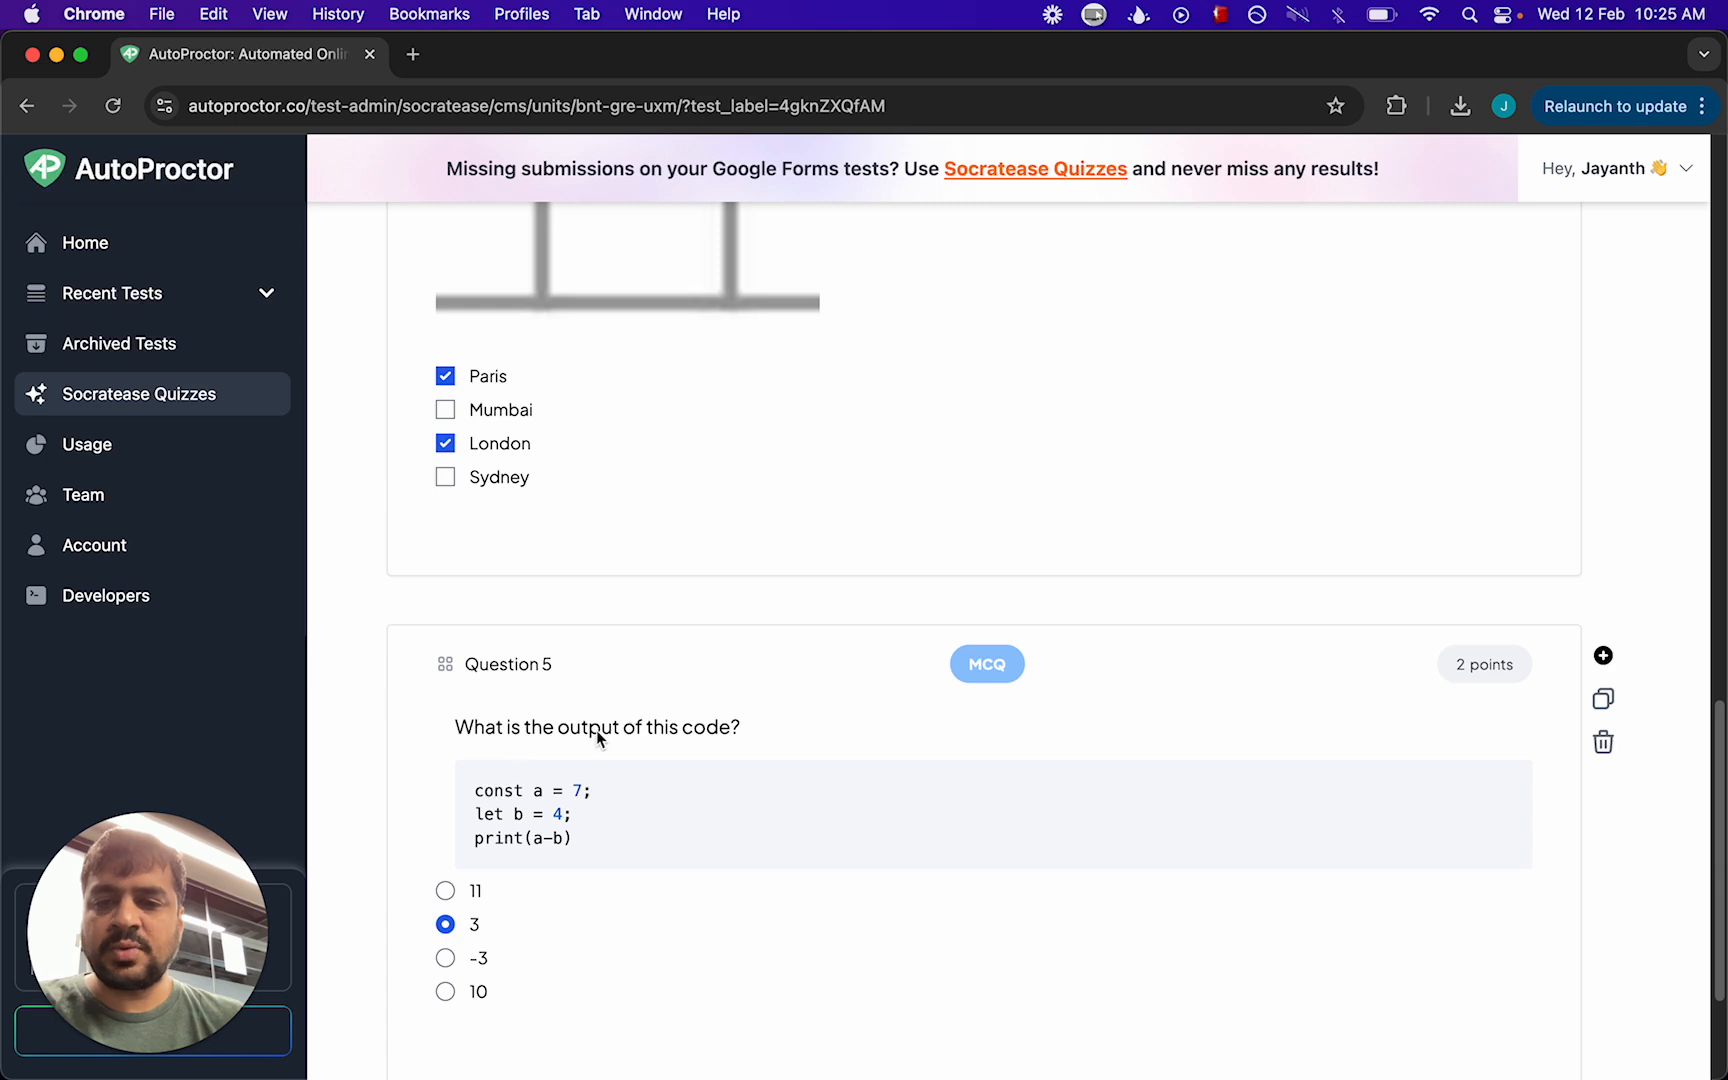
Open Question 5 for editing and examine its Markdown content, answer choices and additional question options
{"action": "left_click", "coordinate": [490, 796]}
{"action": "scroll", "coordinate": [702, 740], "scroll_direction": "down", "scroll_amount": 4}
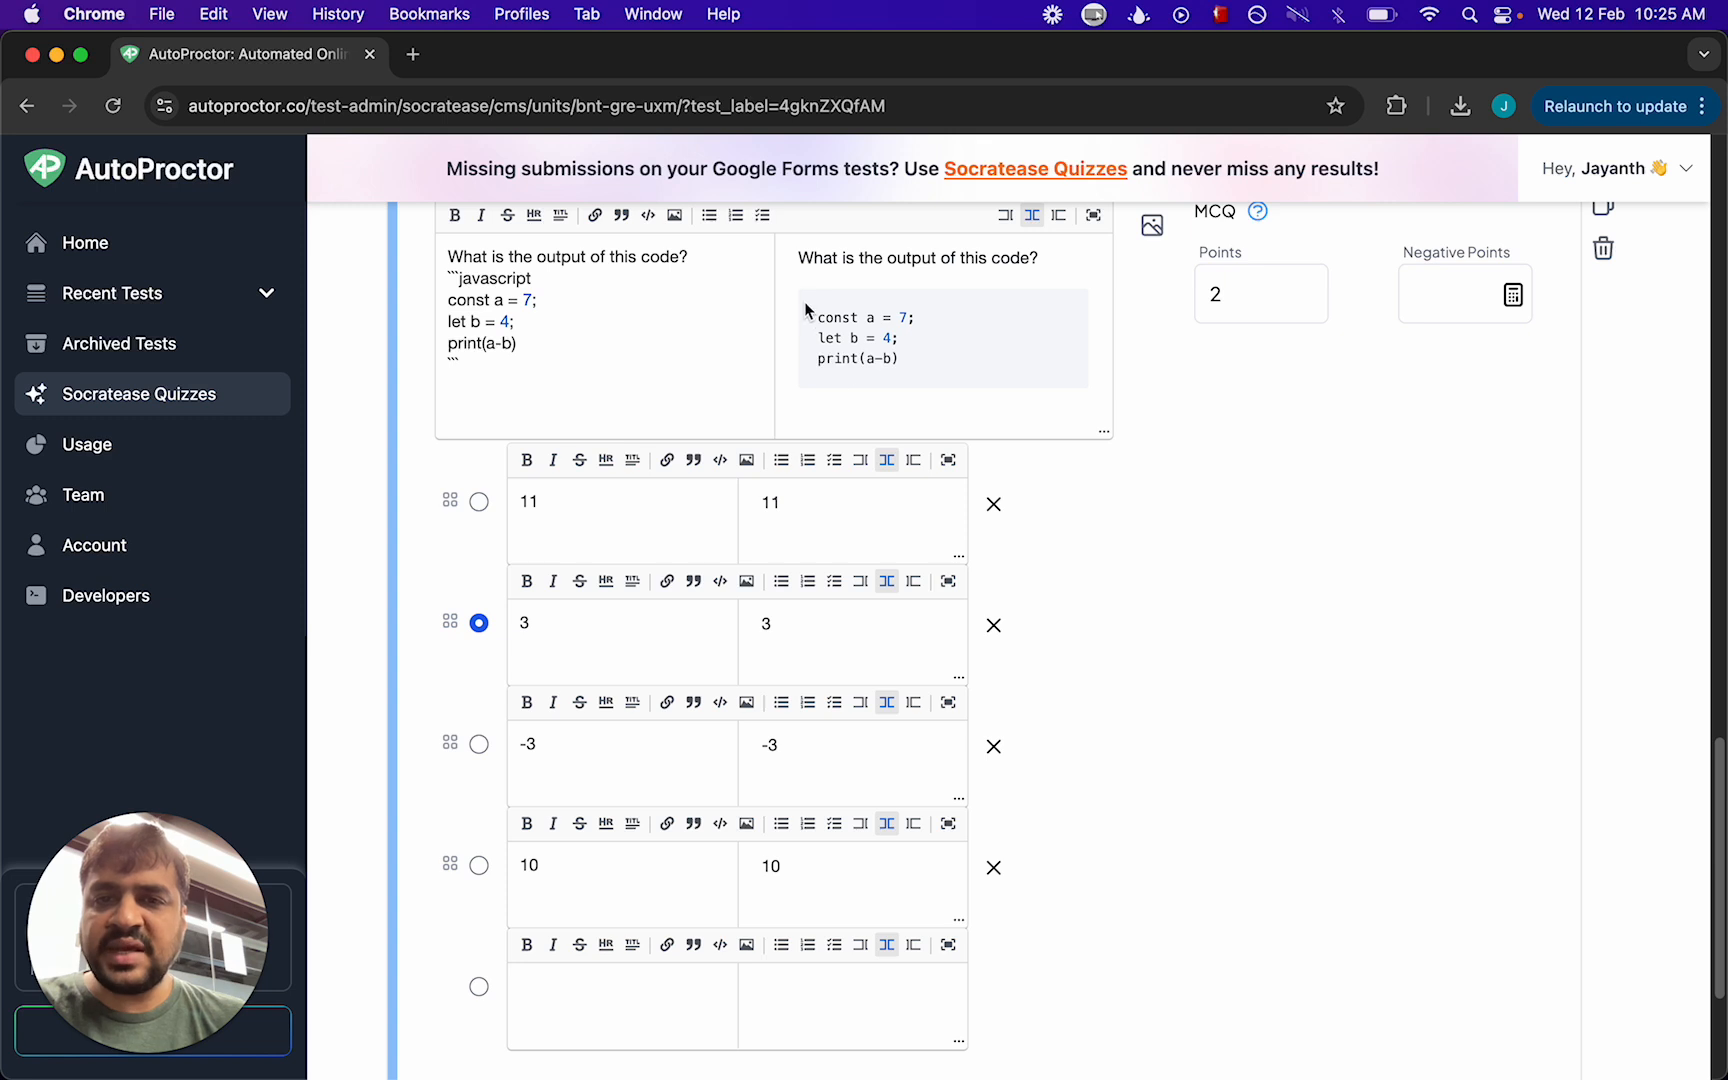
{"action": "scroll", "coordinate": [815, 320], "scroll_direction": "up", "scroll_amount": 3}
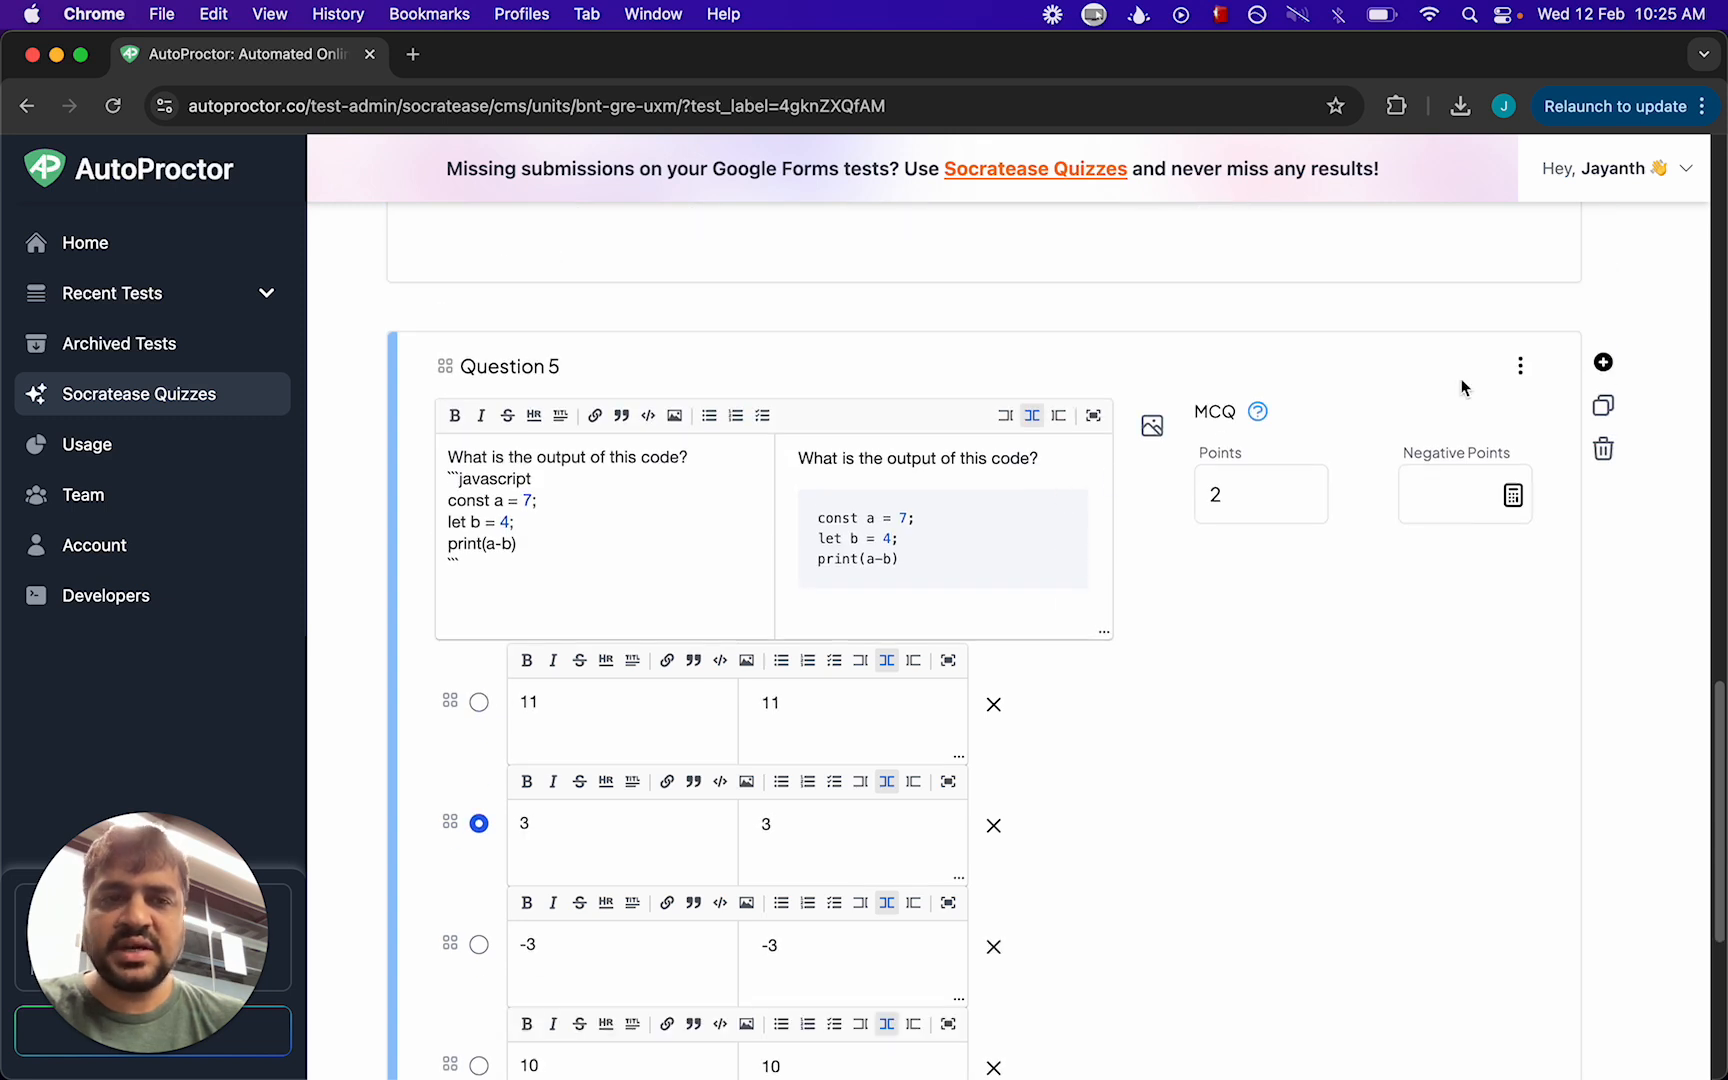
{"action": "left_click", "coordinate": [1522, 369]}
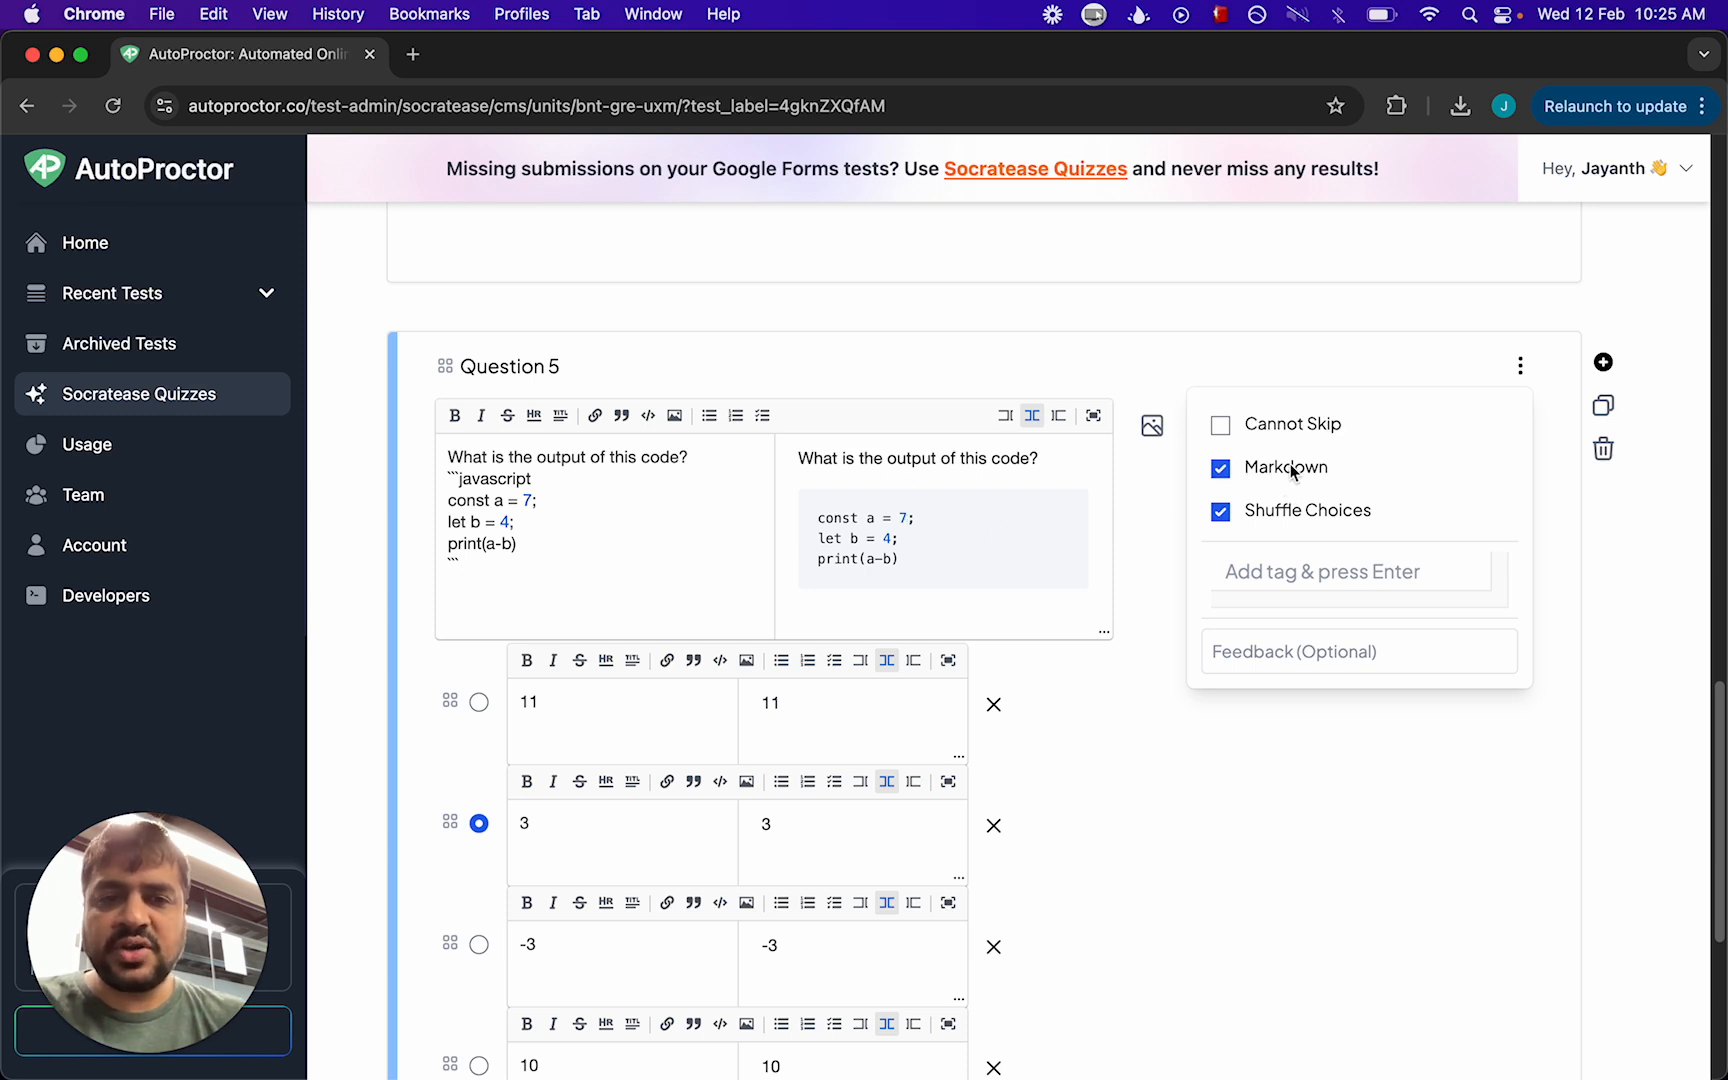
{"action": "left_click", "coordinate": [1273, 809]}
Look back through the quiz from the first questions to the imported question about capital cities
{"action": "scroll", "coordinate": [1273, 809], "scroll_direction": "up", "scroll_amount": 15}
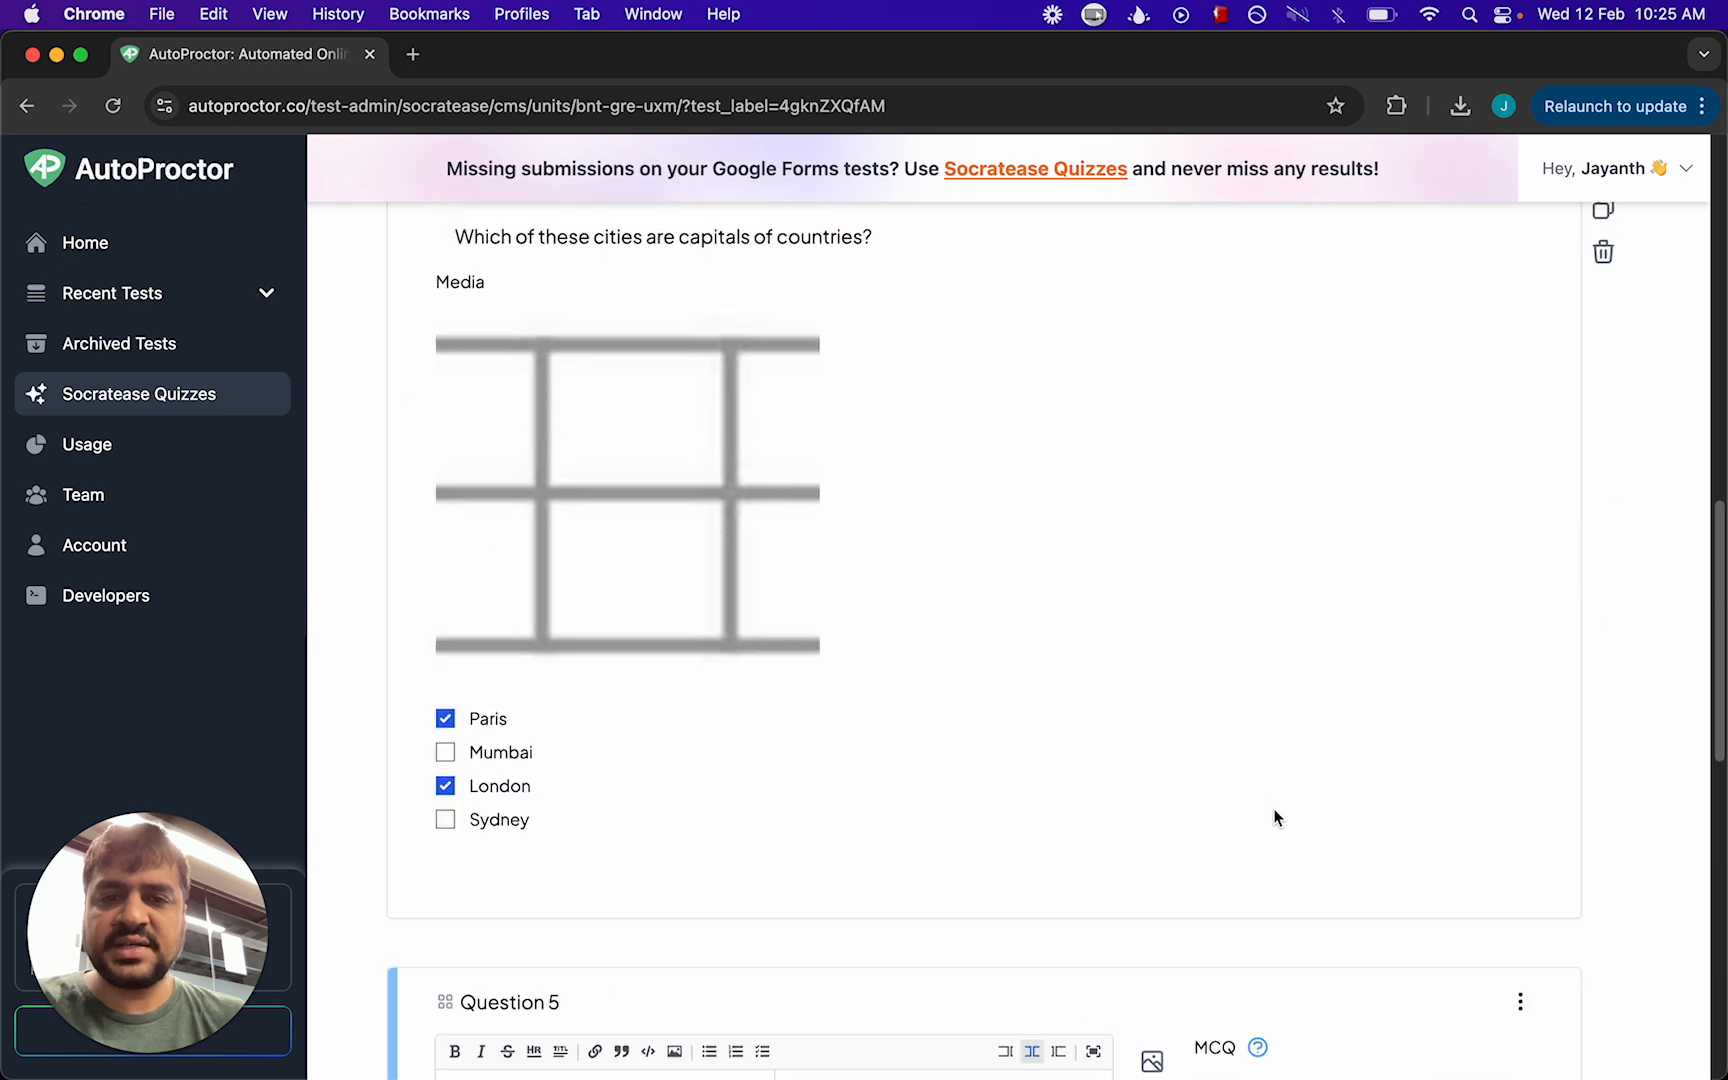
{"action": "scroll", "coordinate": [1273, 809], "scroll_direction": "down", "scroll_amount": 5}
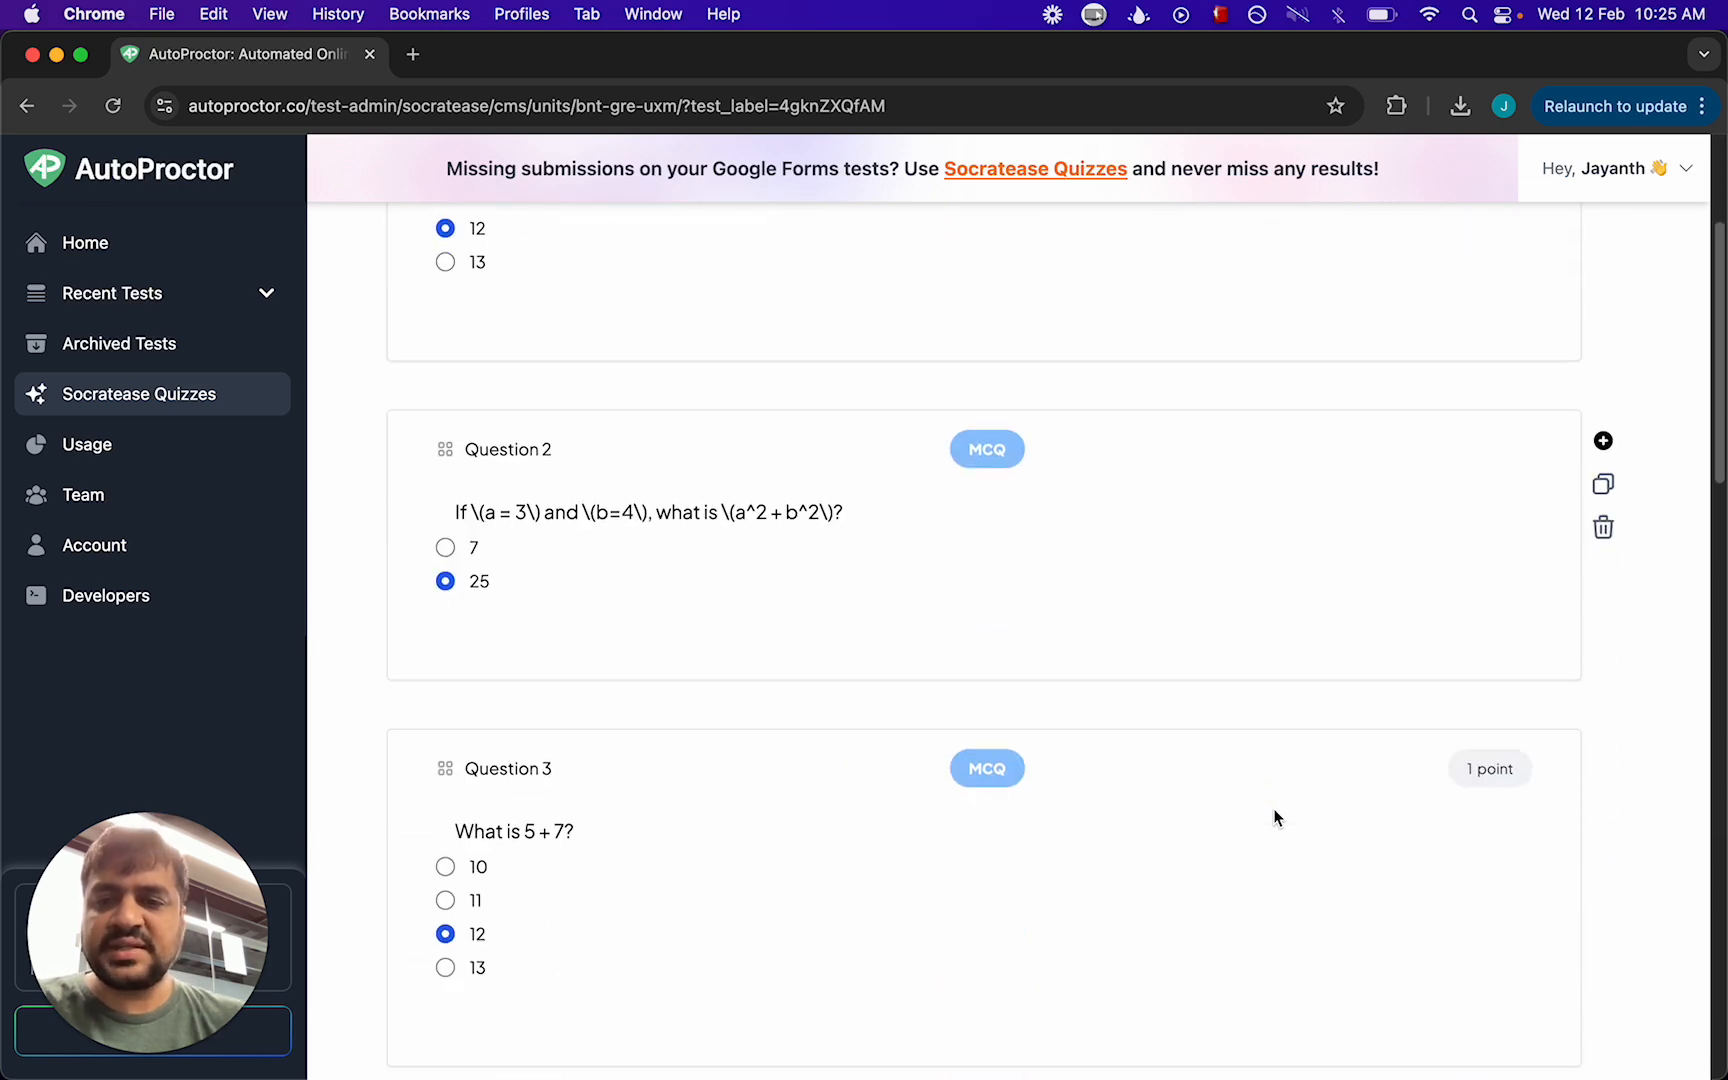
{"action": "scroll", "coordinate": [718, 660], "scroll_direction": "down", "scroll_amount": 2}
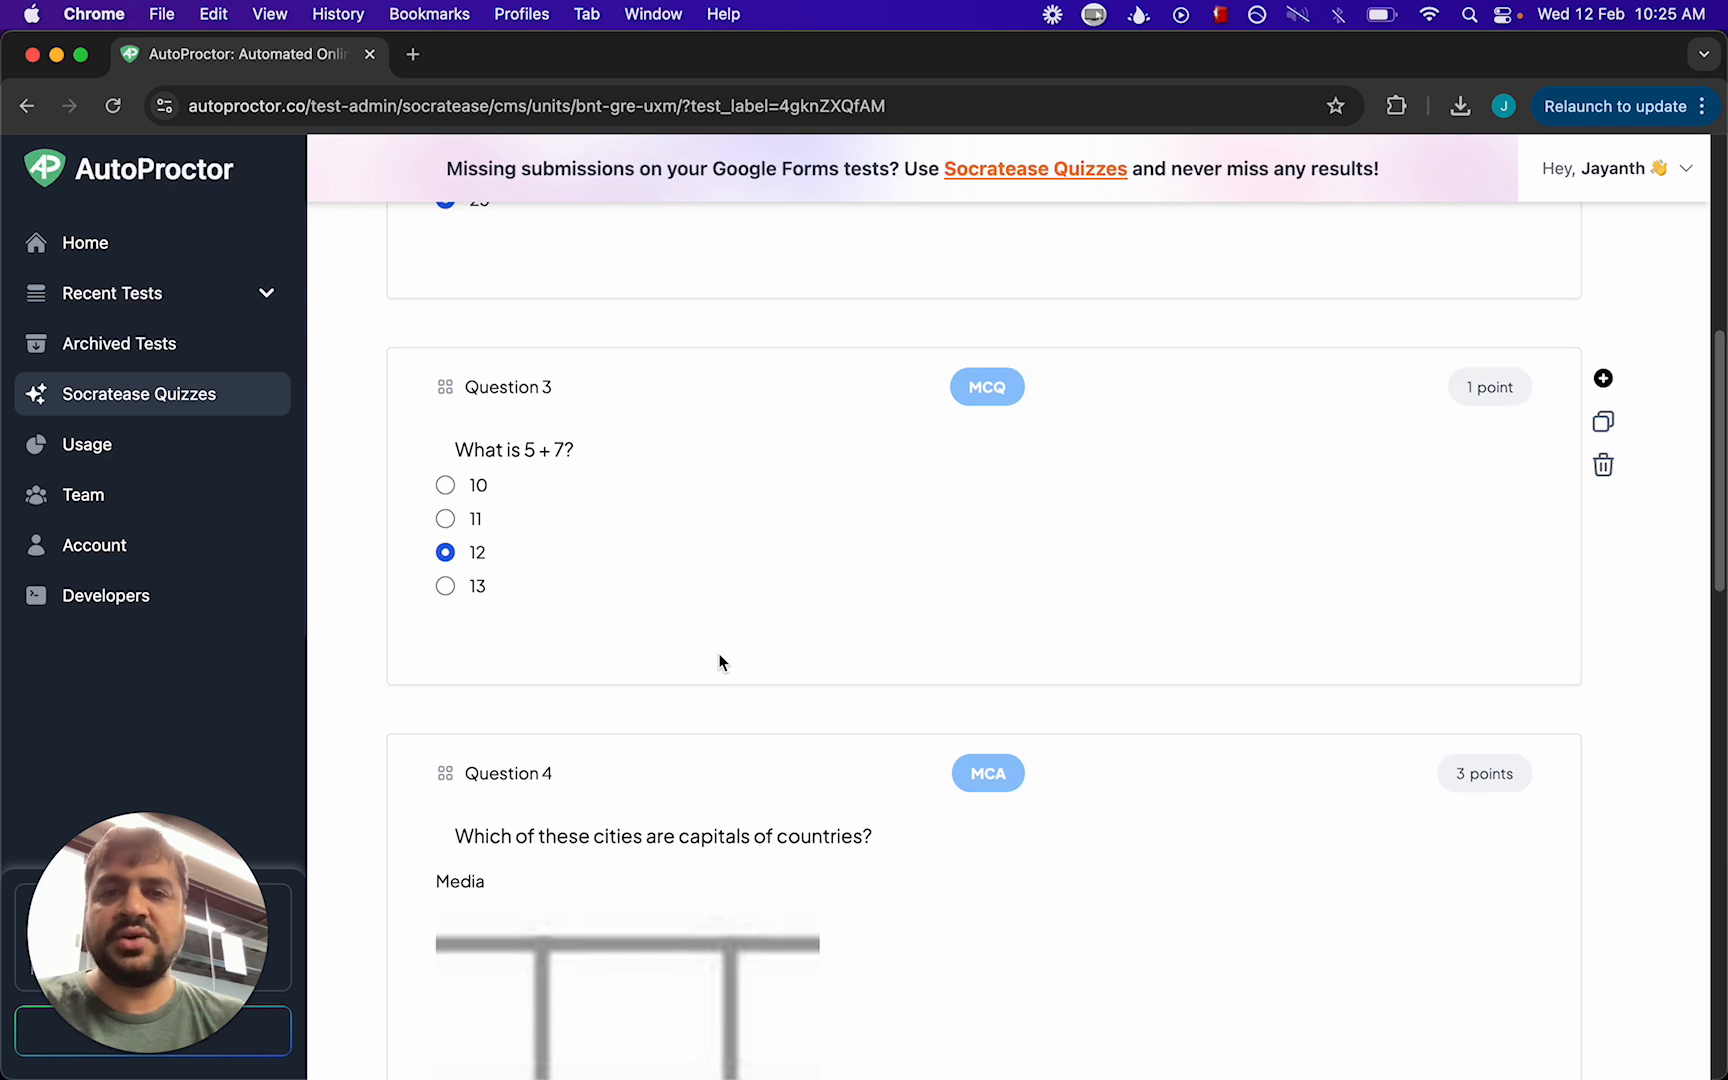
{"action": "scroll", "coordinate": [718, 661], "scroll_direction": "down", "scroll_amount": 1}
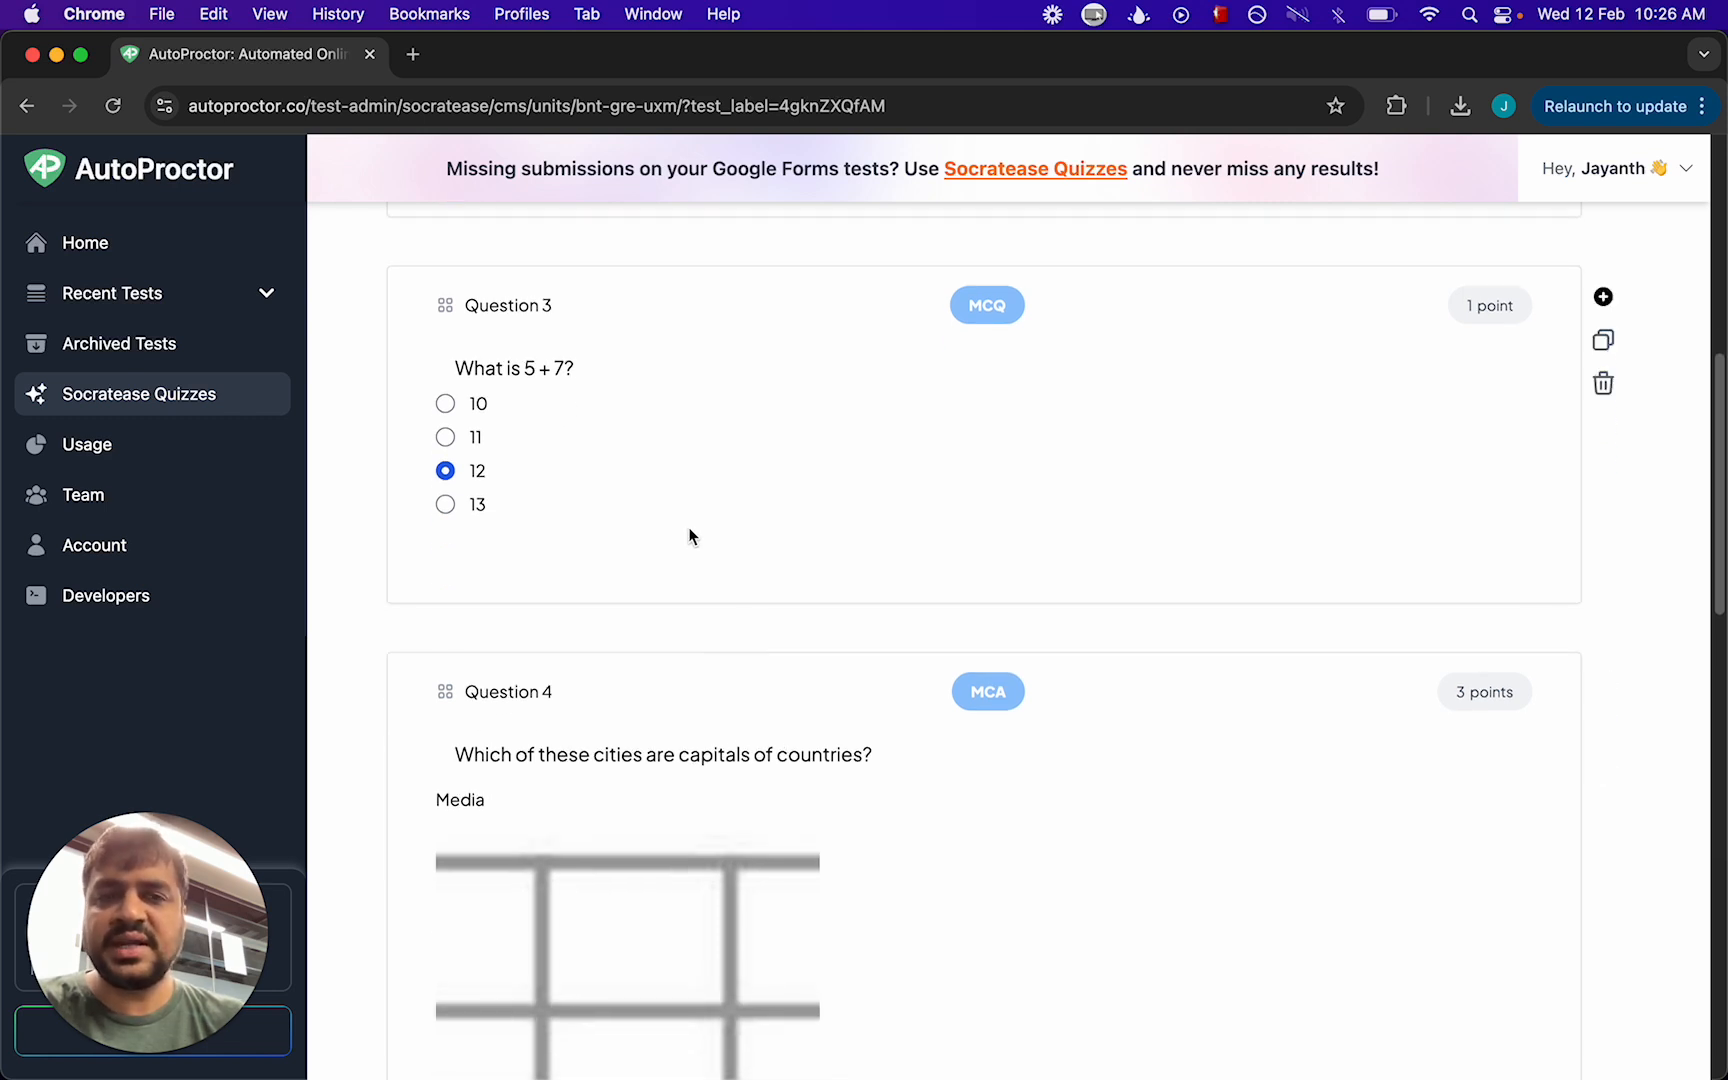
{"action": "scroll", "coordinate": [690, 536], "scroll_direction": "down", "scroll_amount": 2}
{"action": "scroll", "coordinate": [964, 629], "scroll_direction": "up", "scroll_amount": 1}
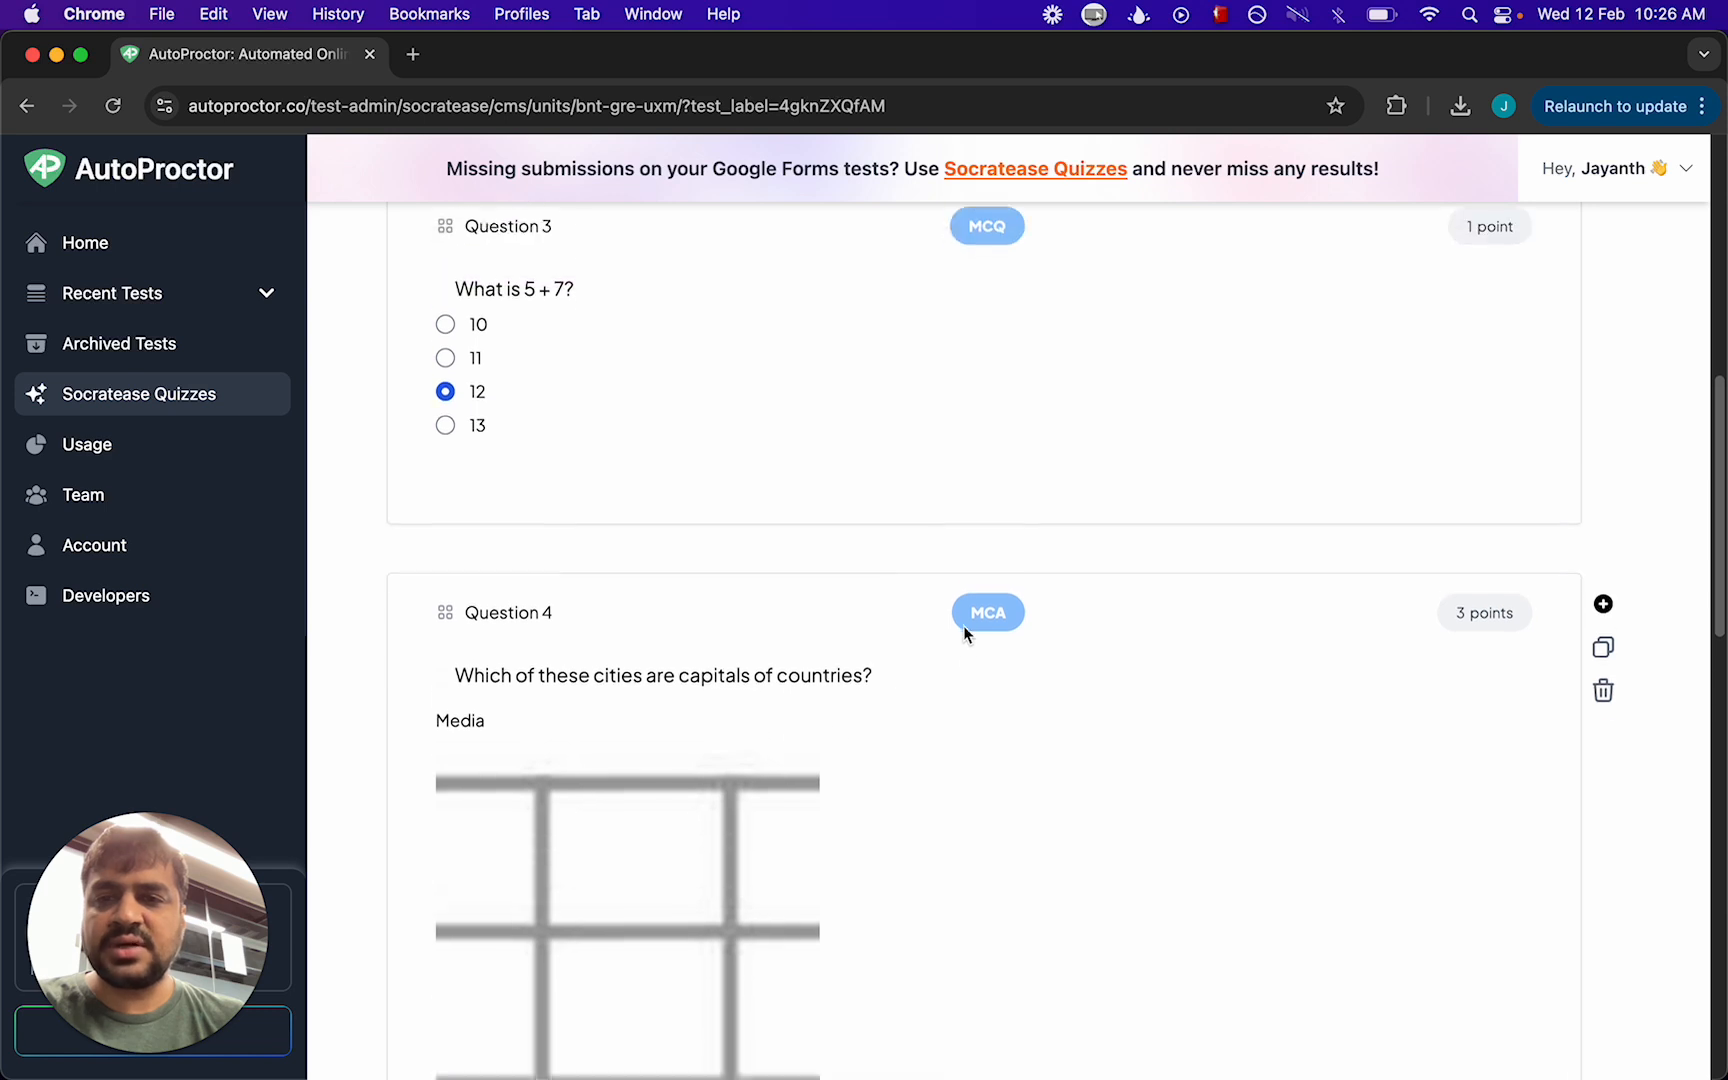
{"action": "scroll", "coordinate": [964, 630], "scroll_direction": "down", "scroll_amount": 1}
Remove the grid image from Question 4 and check the file selection for uploading another image, without choosing one
{"action": "left_click", "coordinate": [728, 794]}
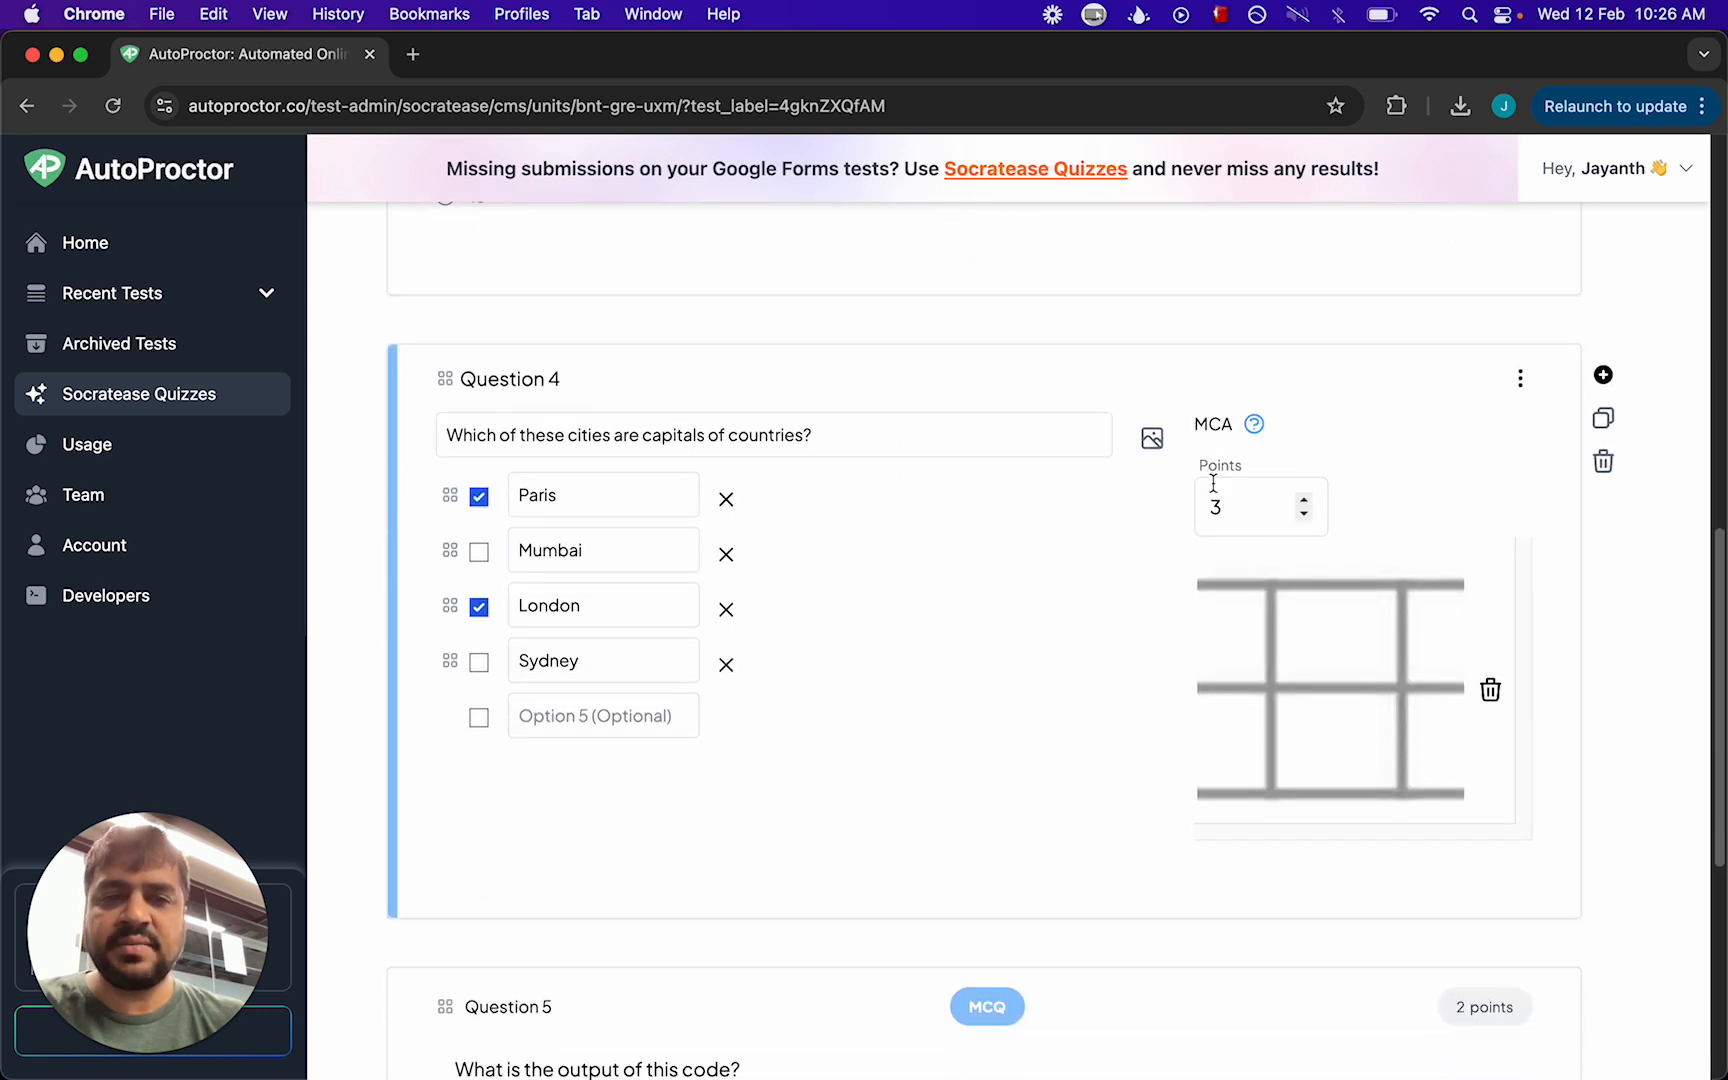
{"action": "left_click", "coordinate": [1158, 440]}
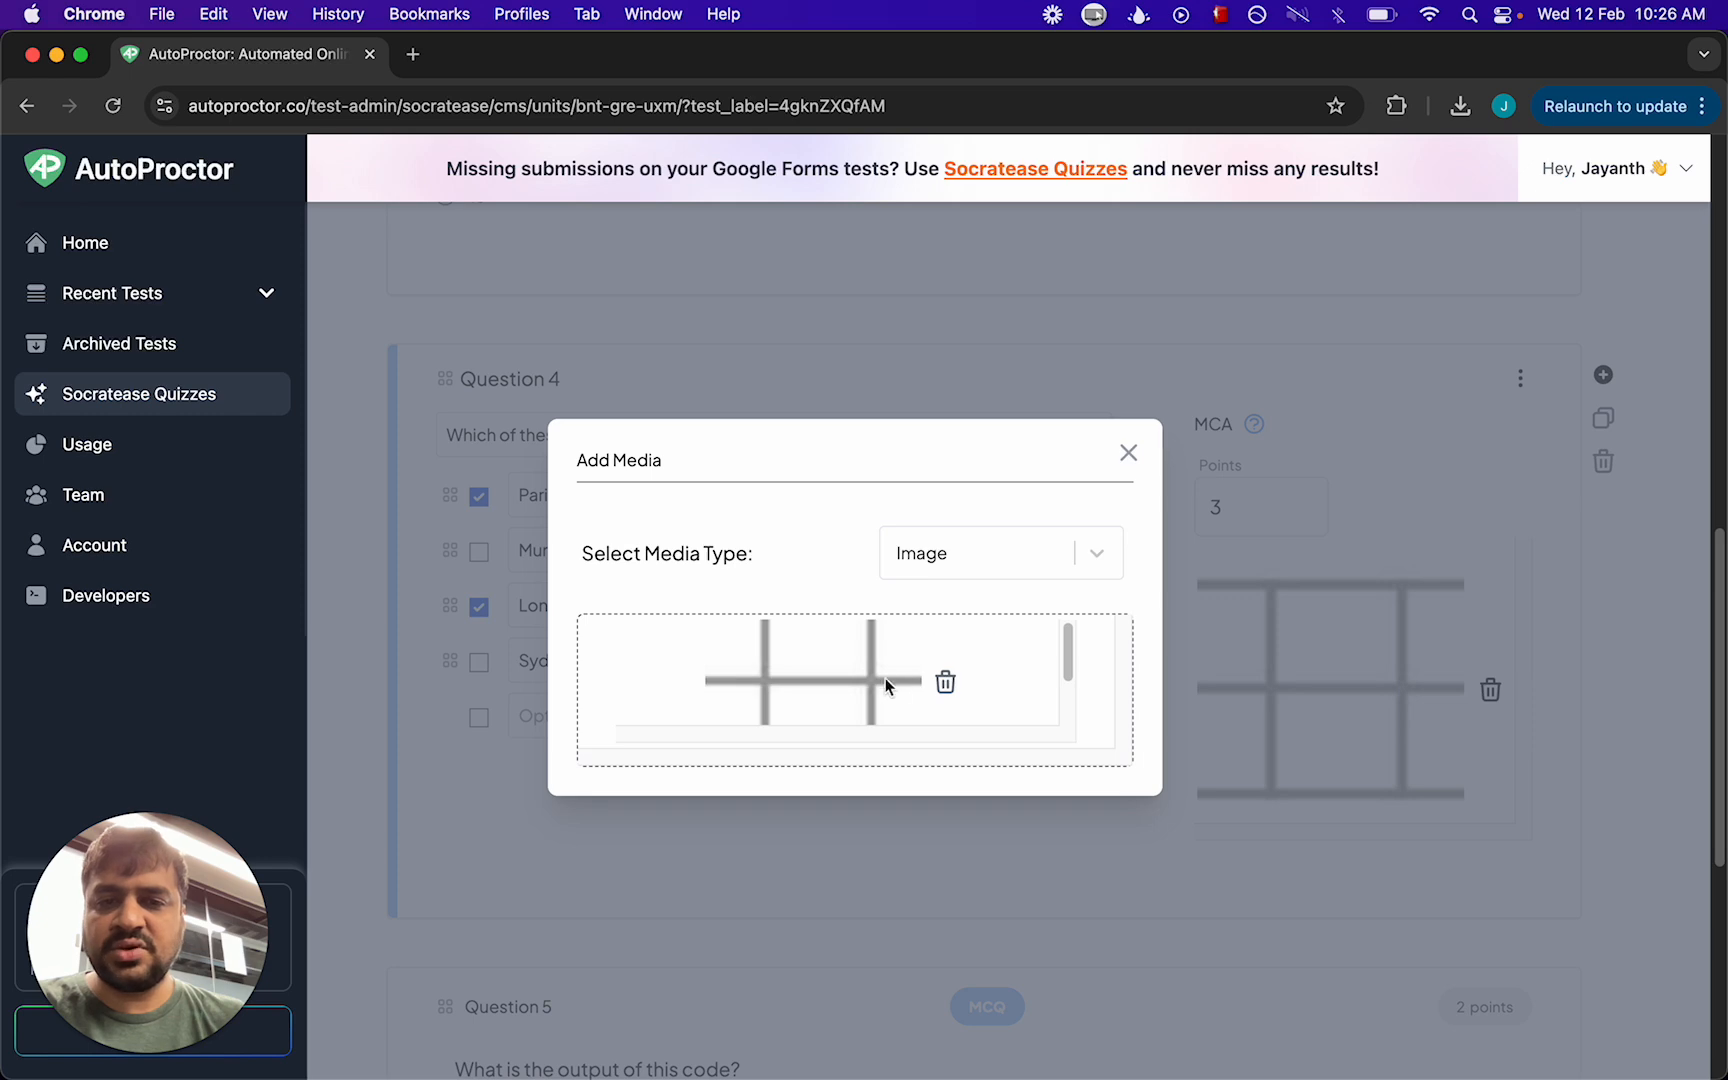
{"action": "left_click", "coordinate": [946, 684]}
{"action": "left_click", "coordinate": [856, 672]}
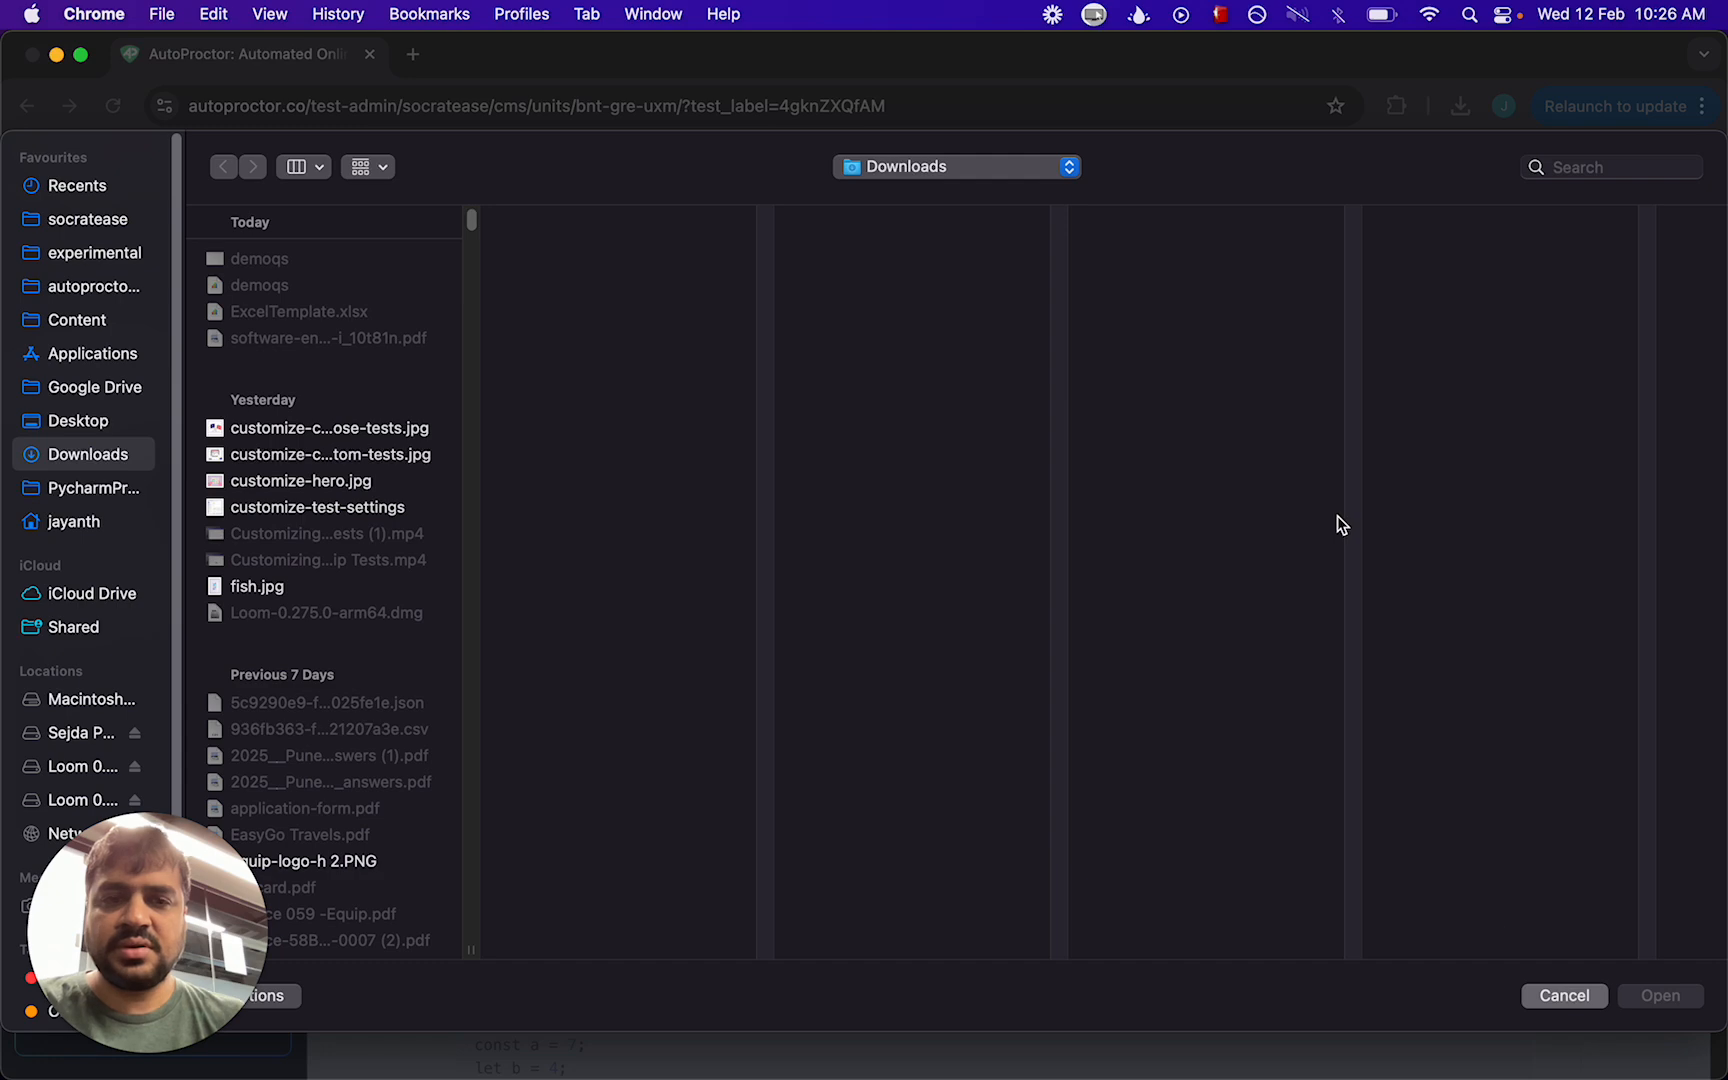
{"action": "left_click", "coordinate": [1560, 996]}
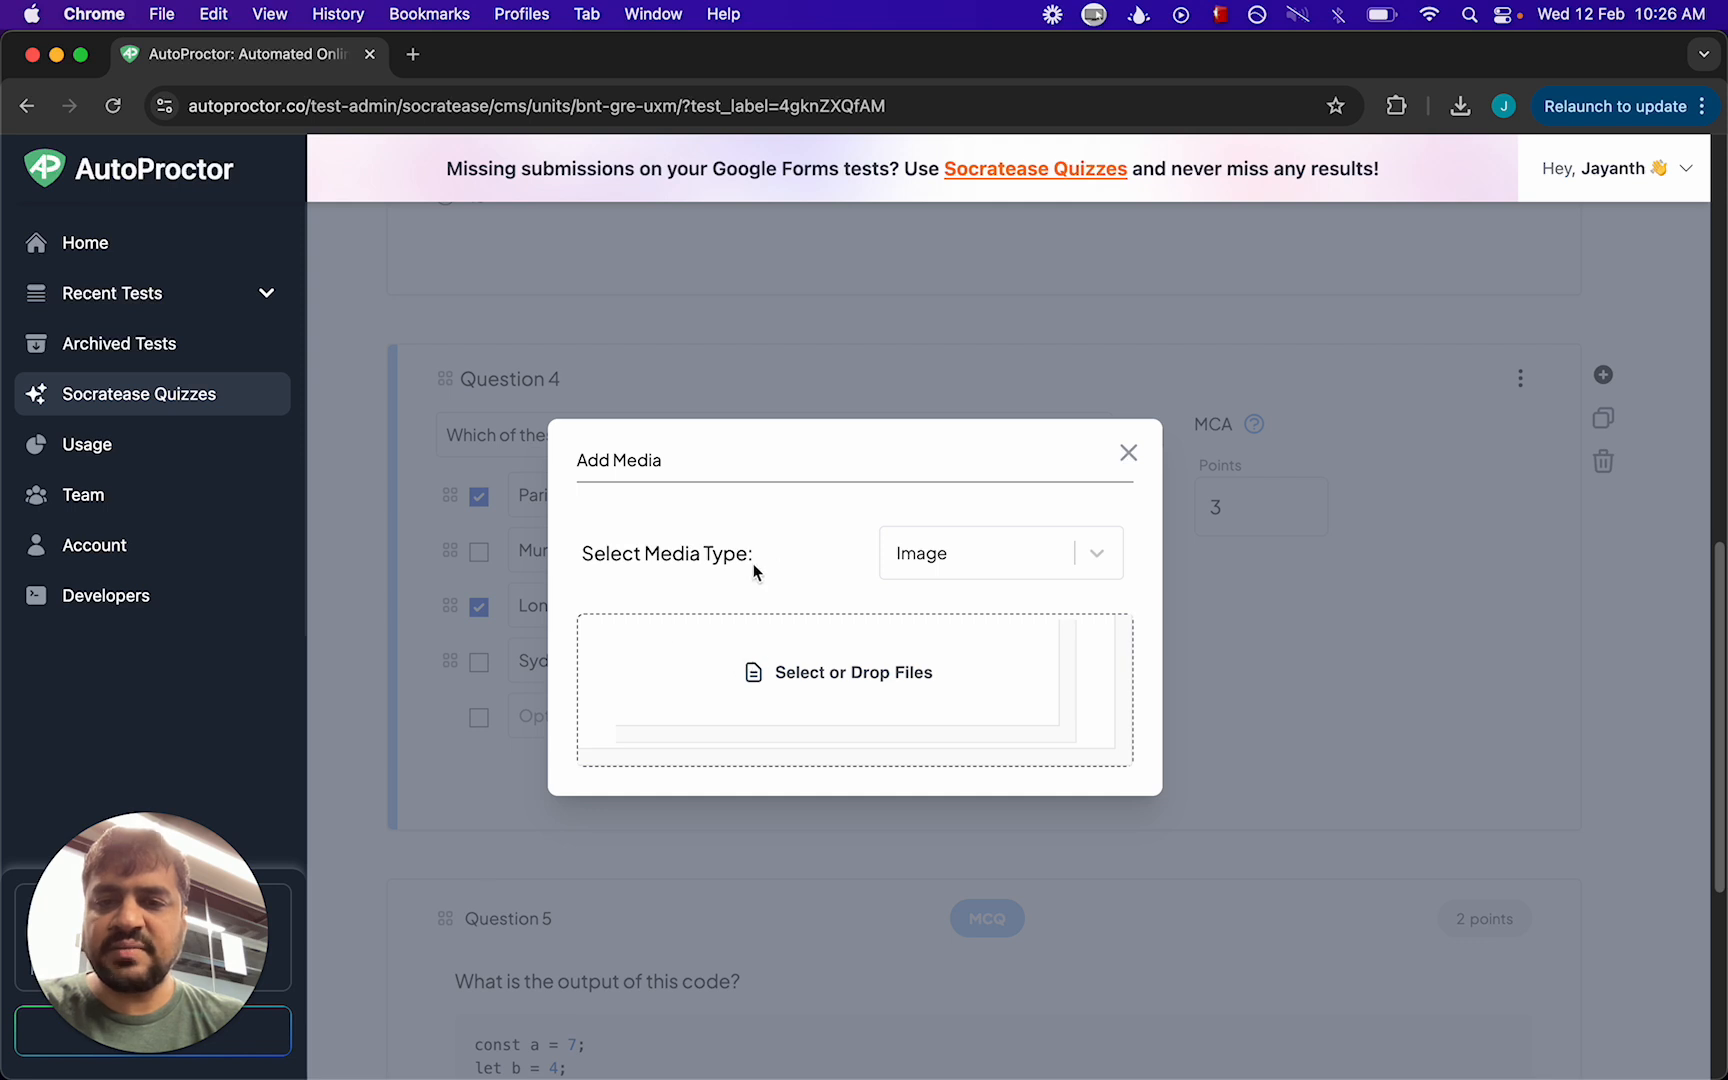
{"action": "left_click", "coordinate": [1128, 452]}
Save the quiz with its imported questions
{"action": "scroll", "coordinate": [1048, 643], "scroll_direction": "down", "scroll_amount": 1}
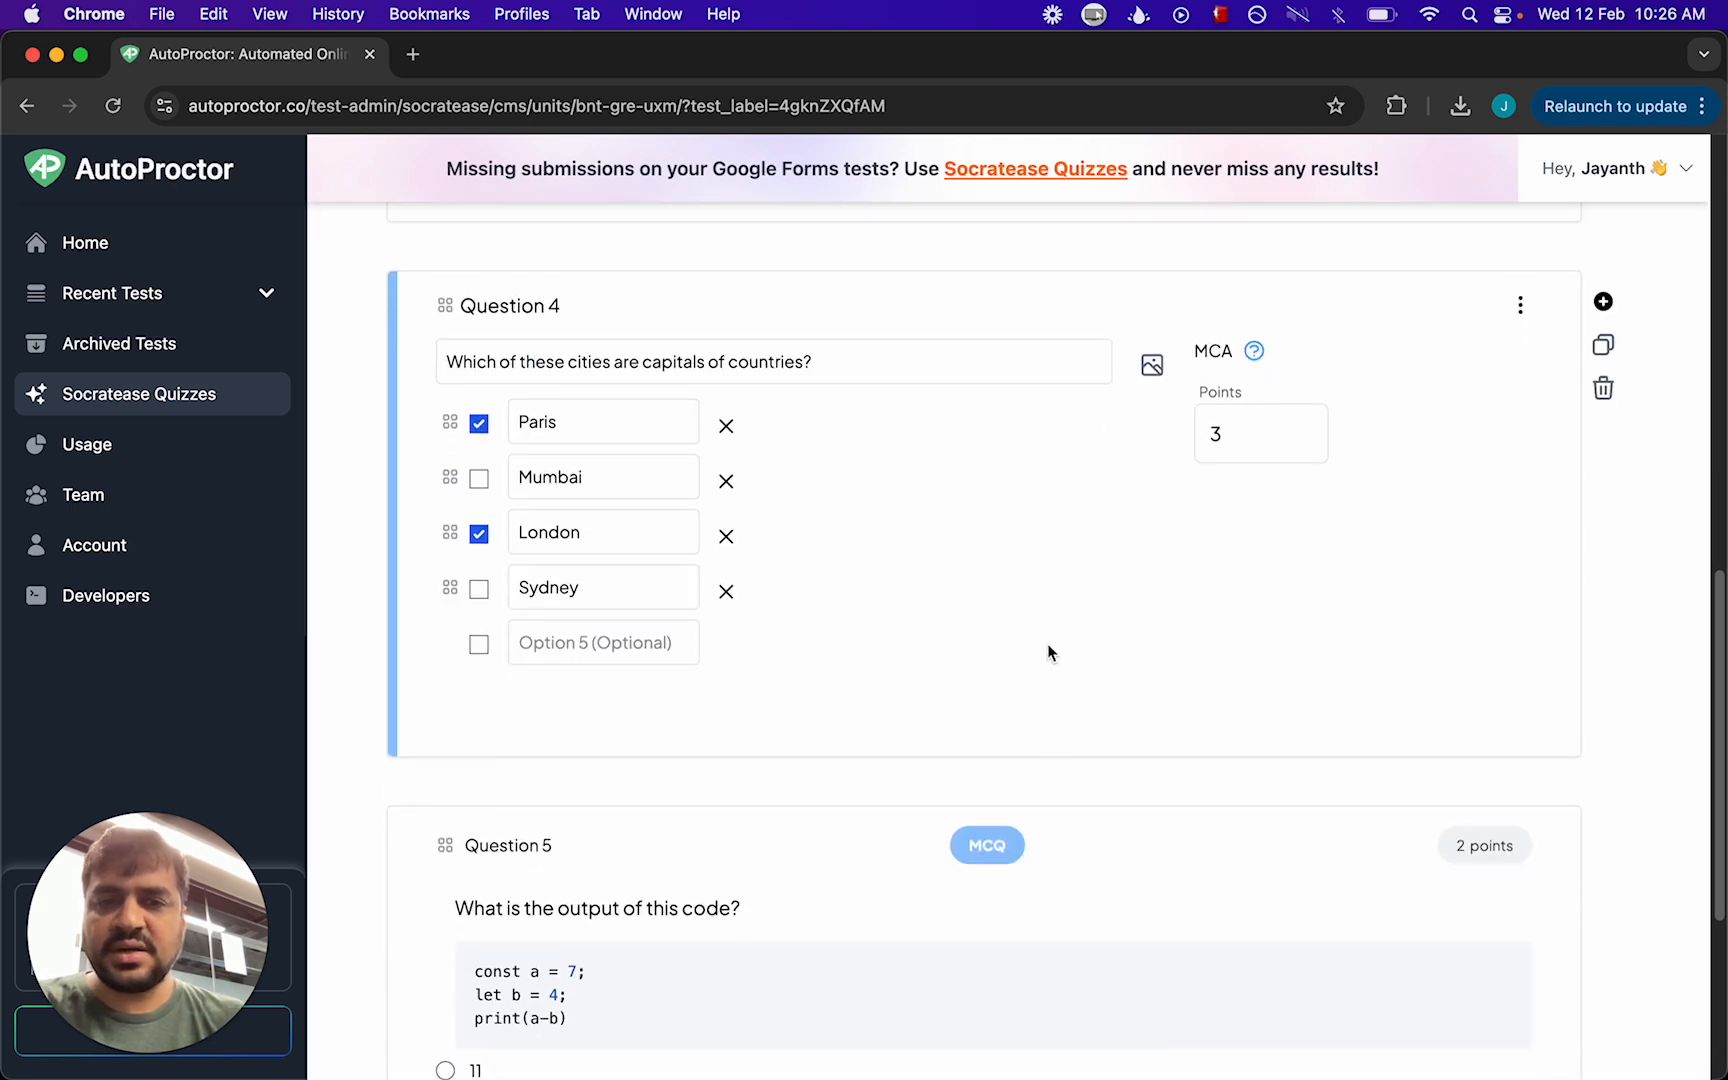
{"action": "scroll", "coordinate": [1048, 643], "scroll_direction": "down", "scroll_amount": 3}
{"action": "scroll", "coordinate": [1048, 648], "scroll_direction": "down", "scroll_amount": 3}
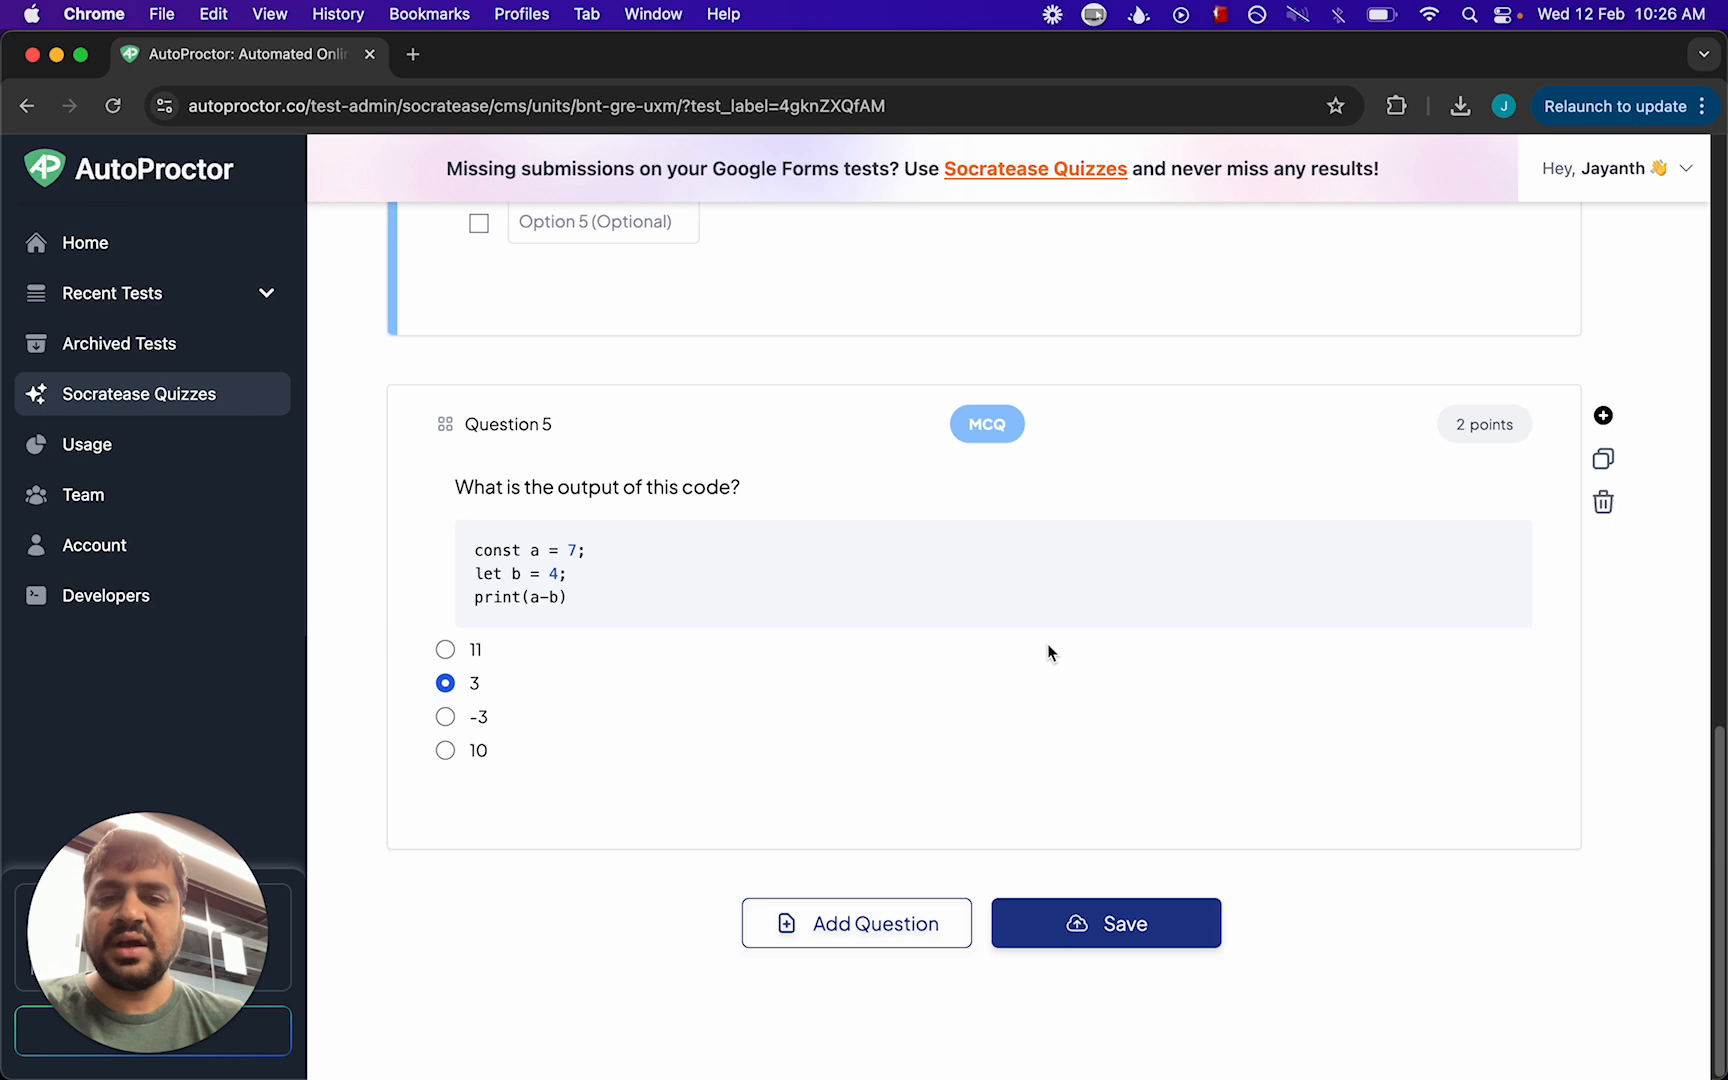
{"action": "left_click", "coordinate": [1100, 932]}
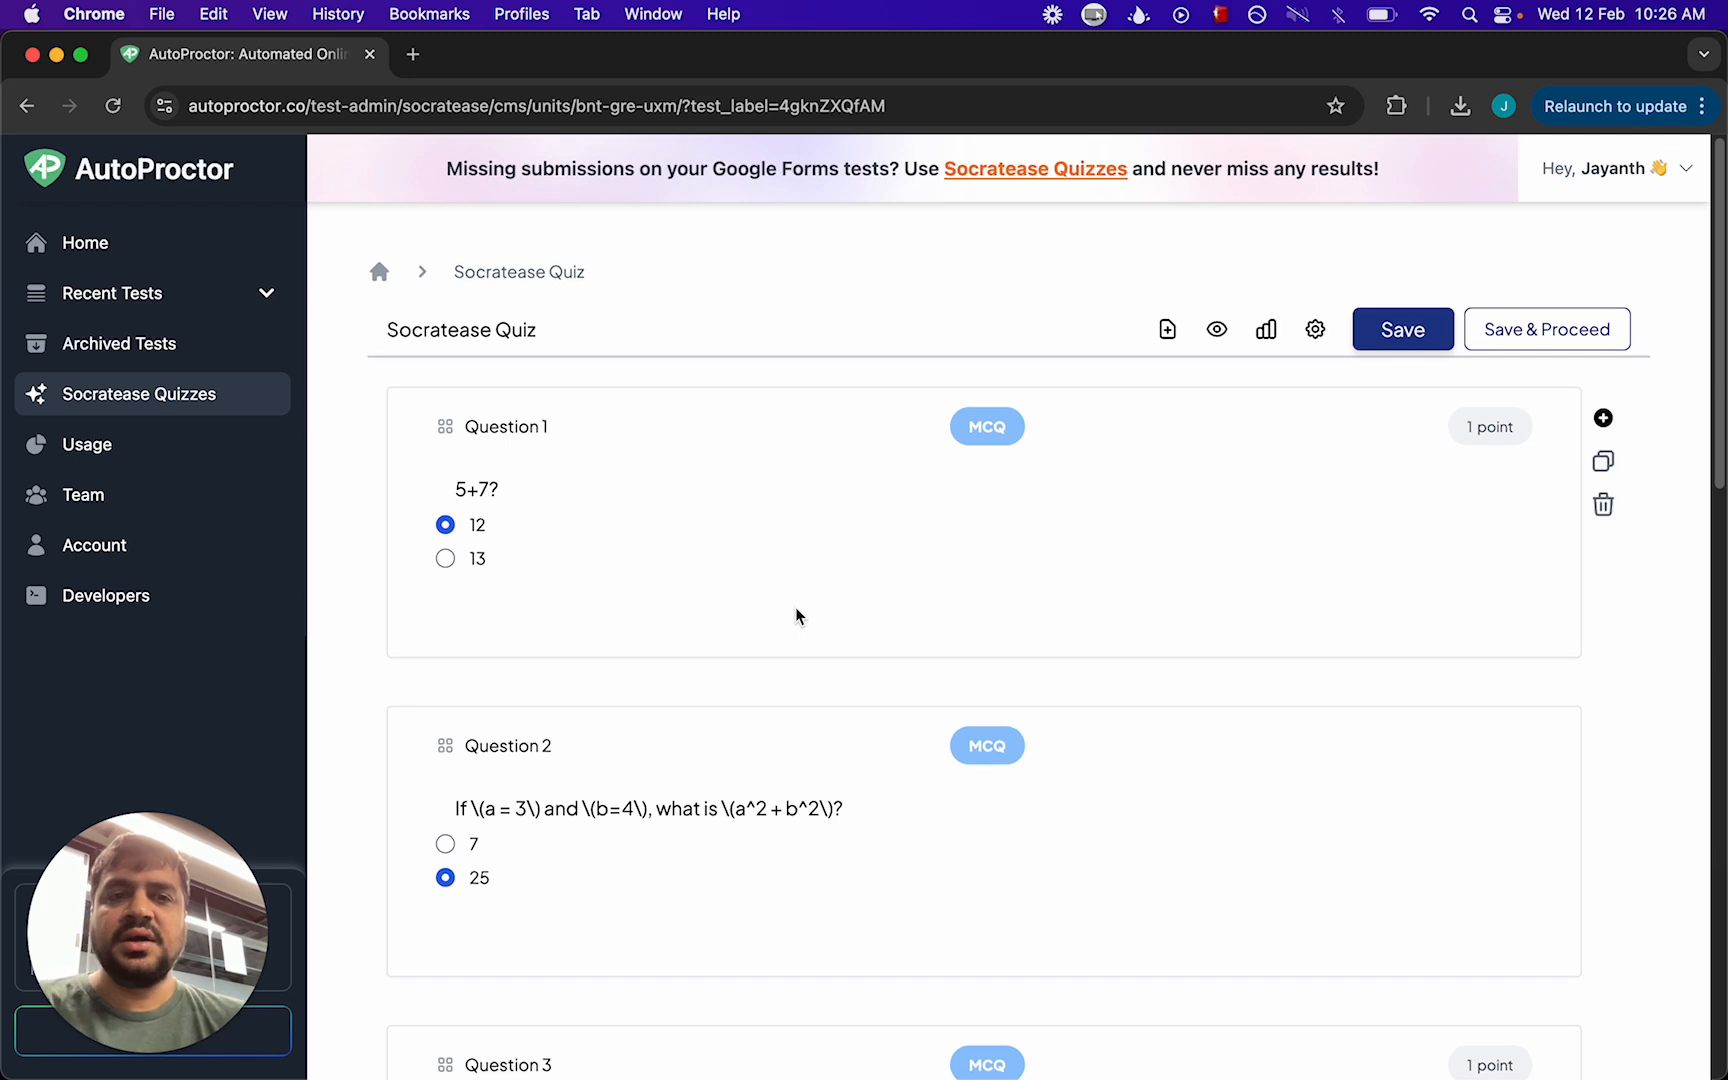
Open the dialog for adding questions to the quiz from an Excel file
{"action": "left_click", "coordinate": [1168, 333]}
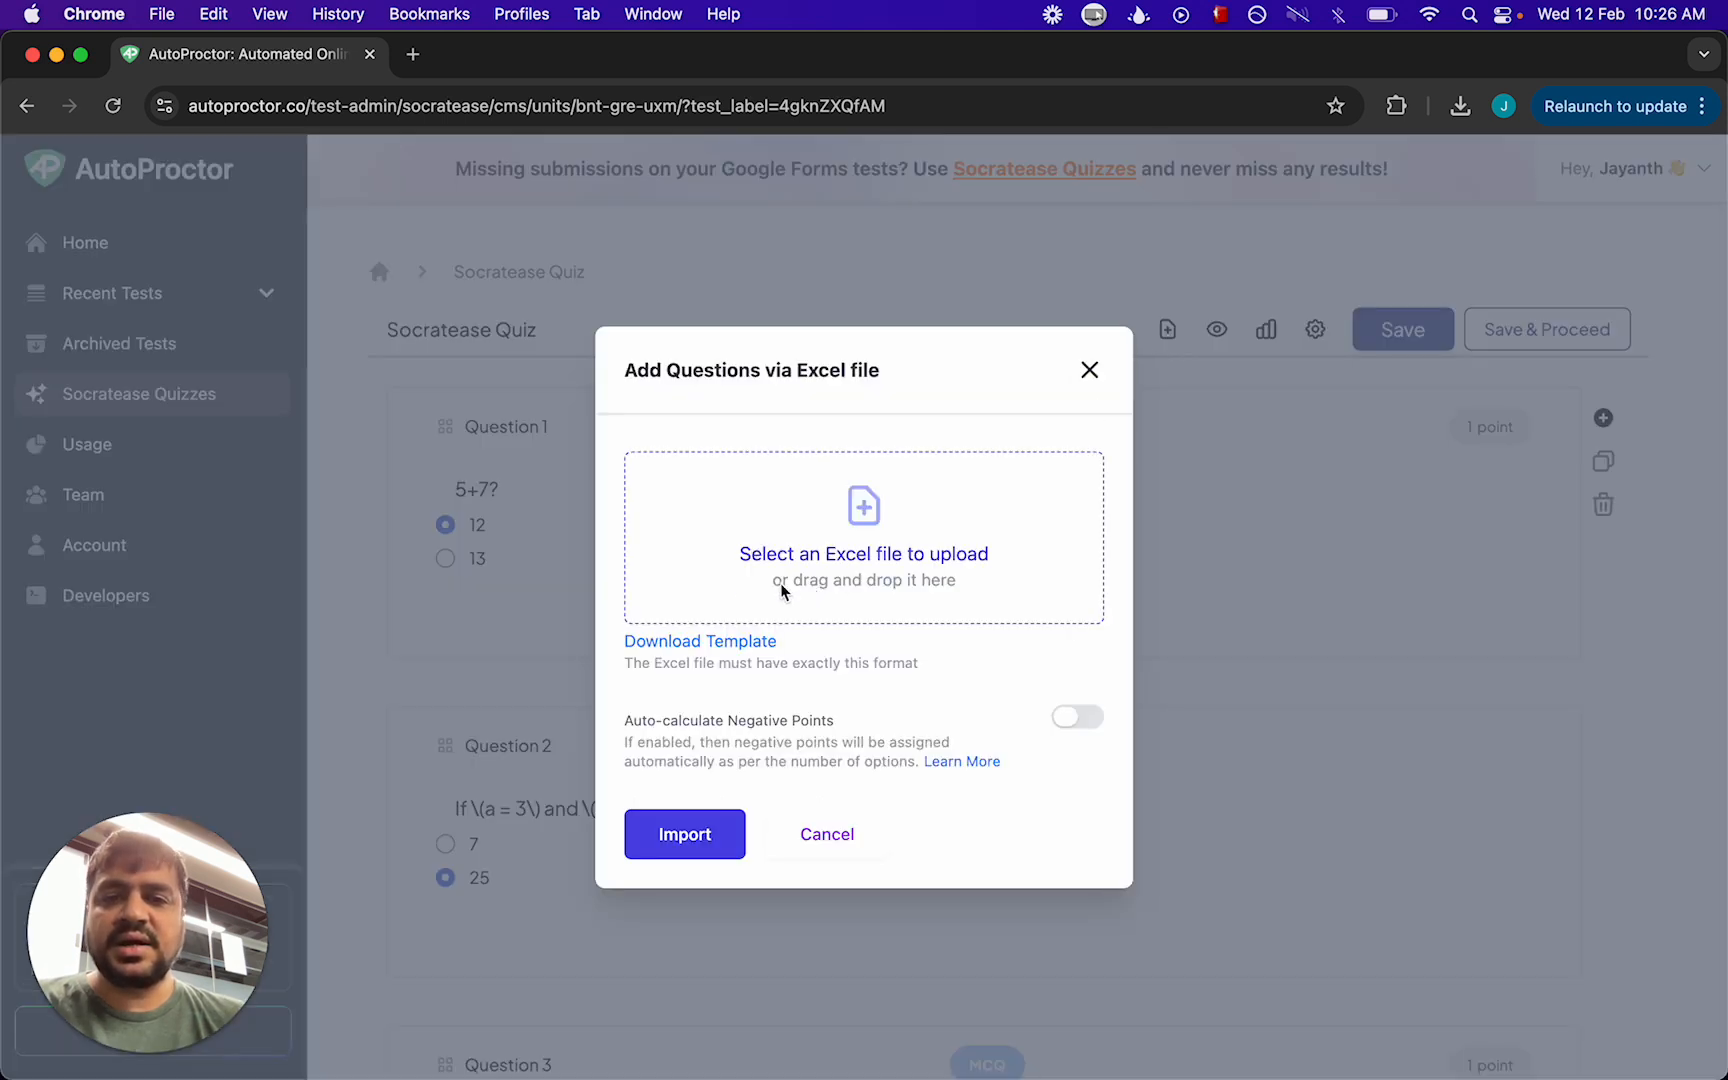